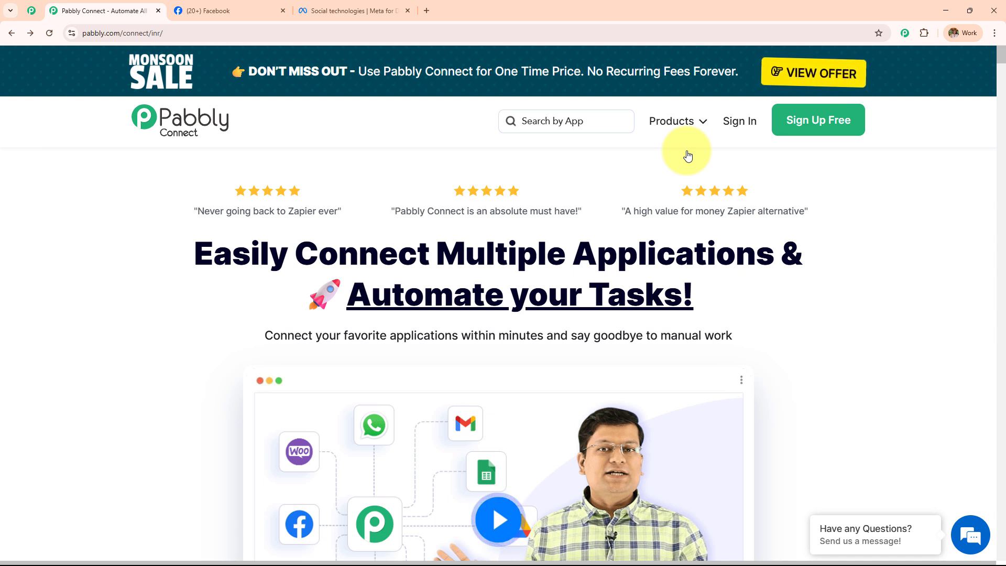
click(198, 32)
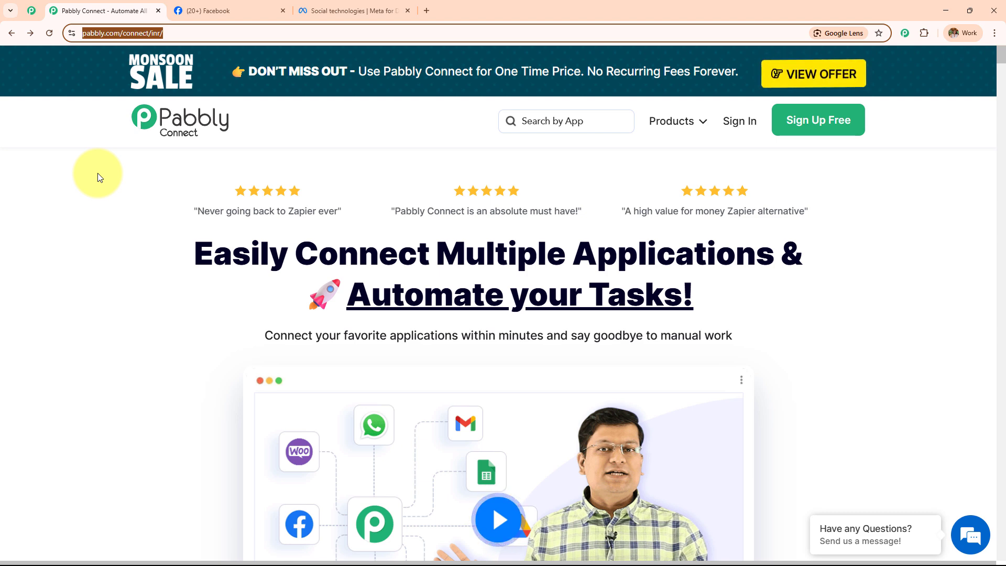
click(31, 10)
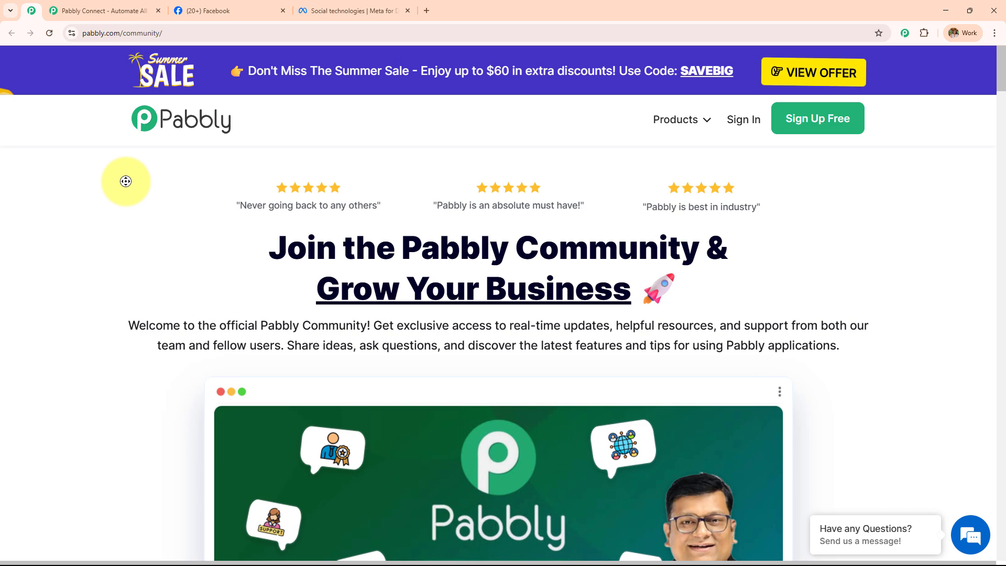
scroll(128, 182, down, 7)
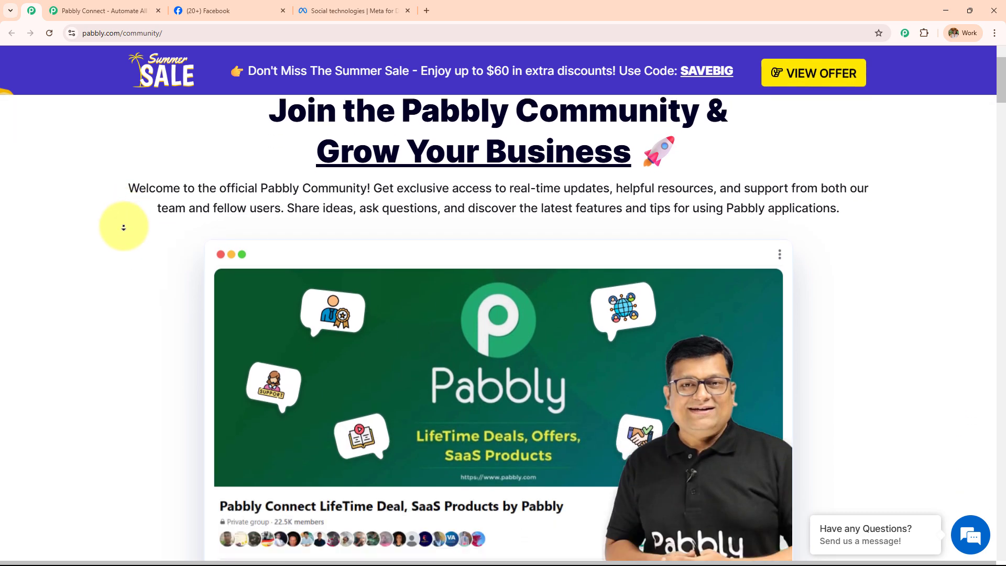
scroll(124, 227, down, 9)
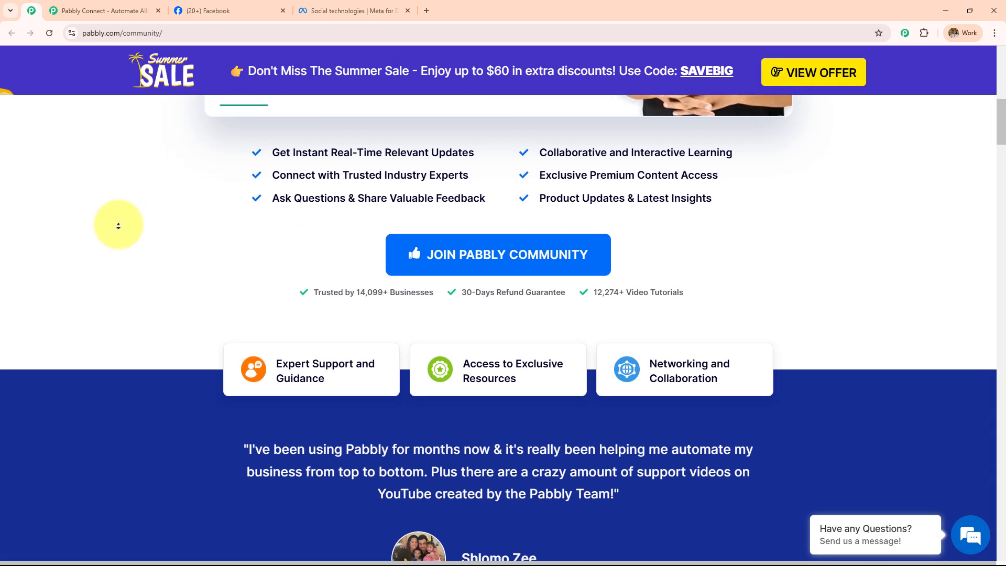
scroll(118, 226, down, 9)
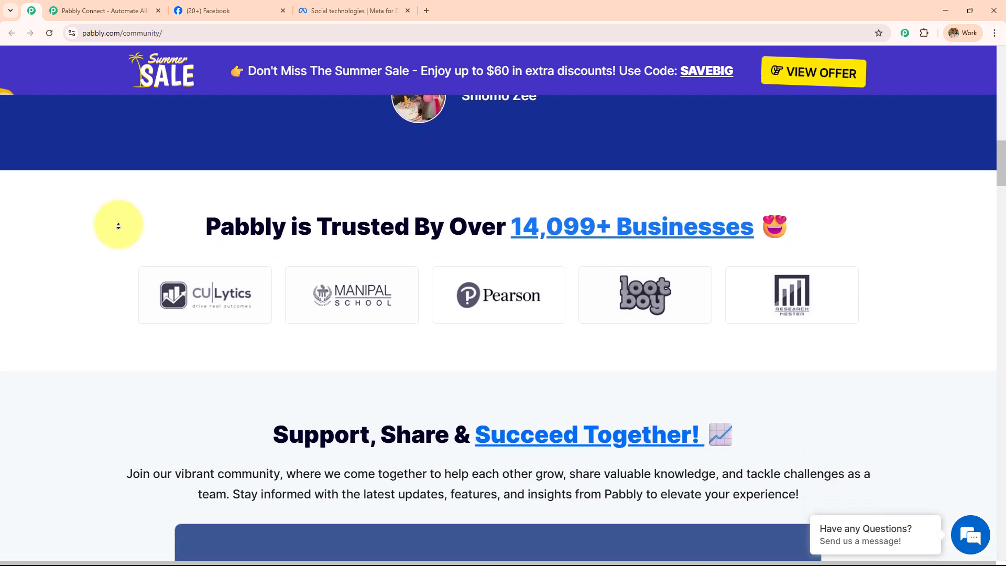
scroll(118, 226, down, 9)
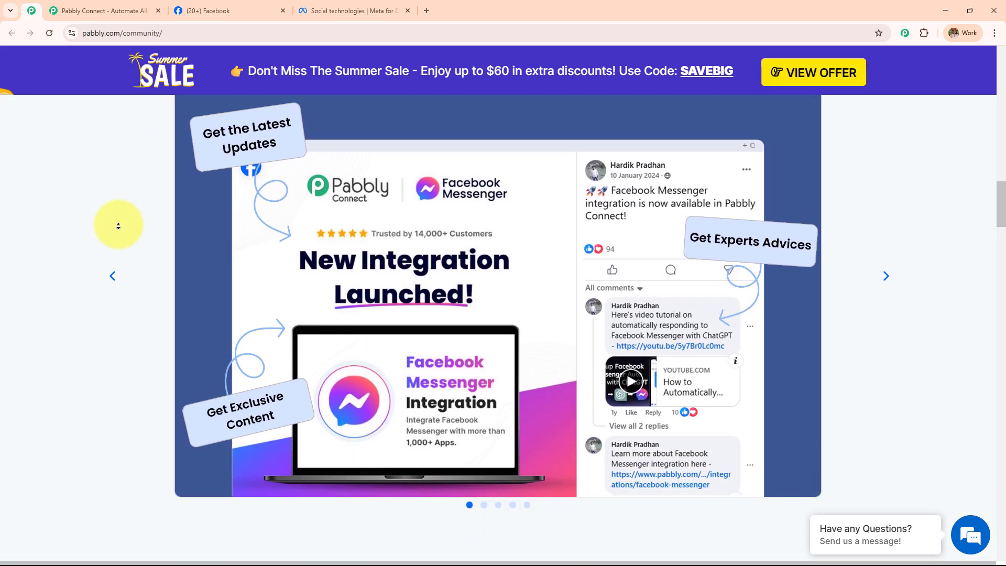
scroll(118, 226, down, 9)
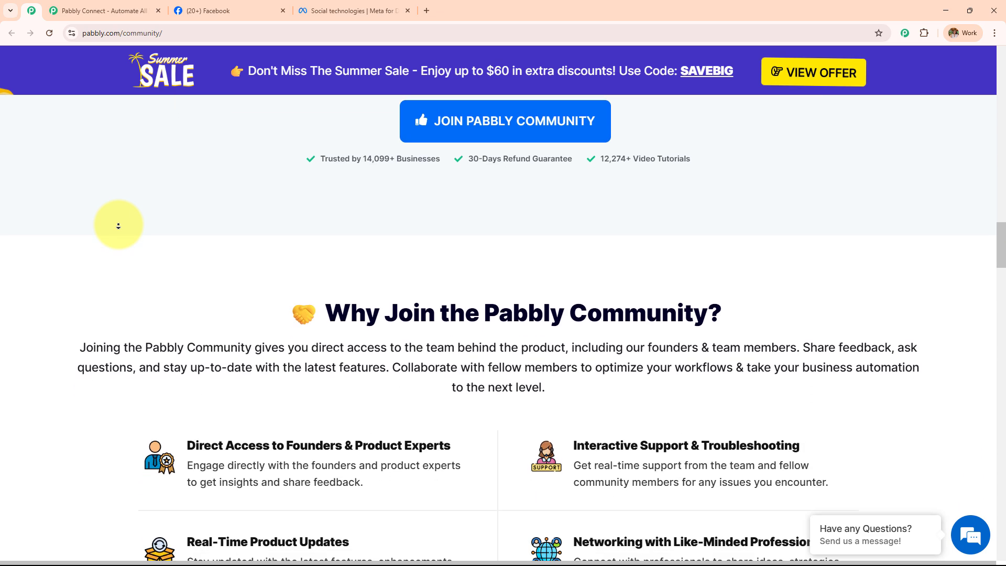
scroll(118, 226, down, 6)
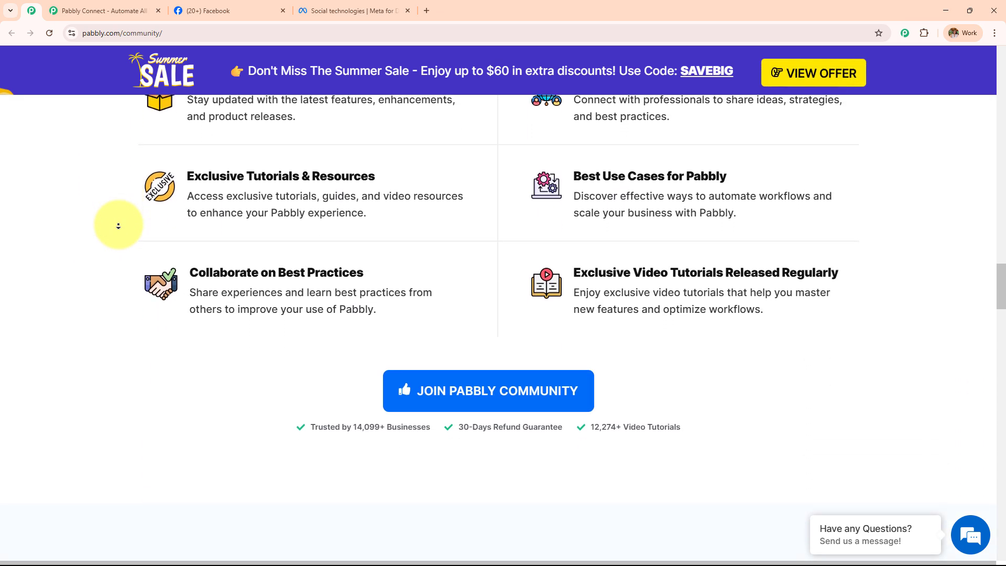
scroll(119, 226, down, 9)
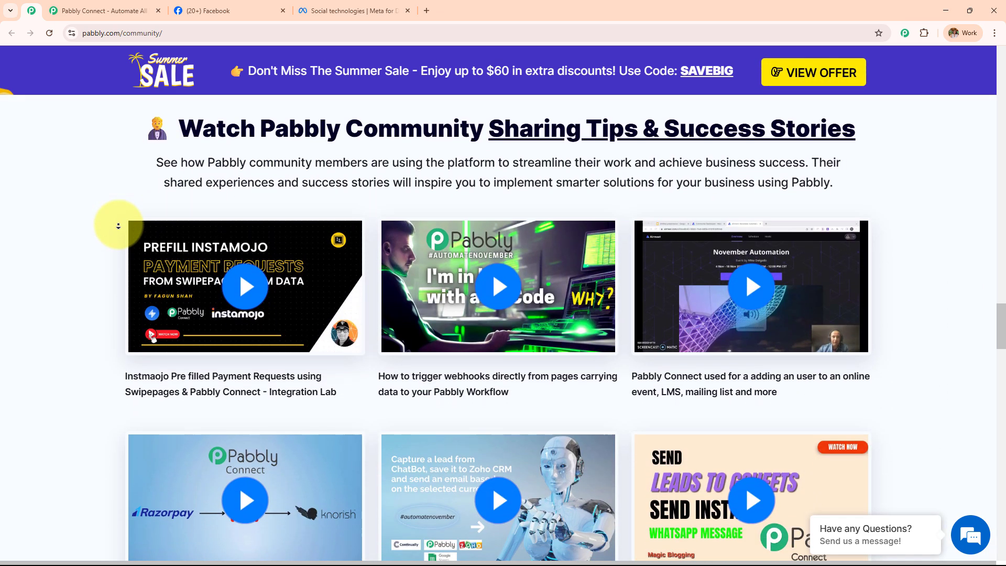
scroll(119, 226, down, 9)
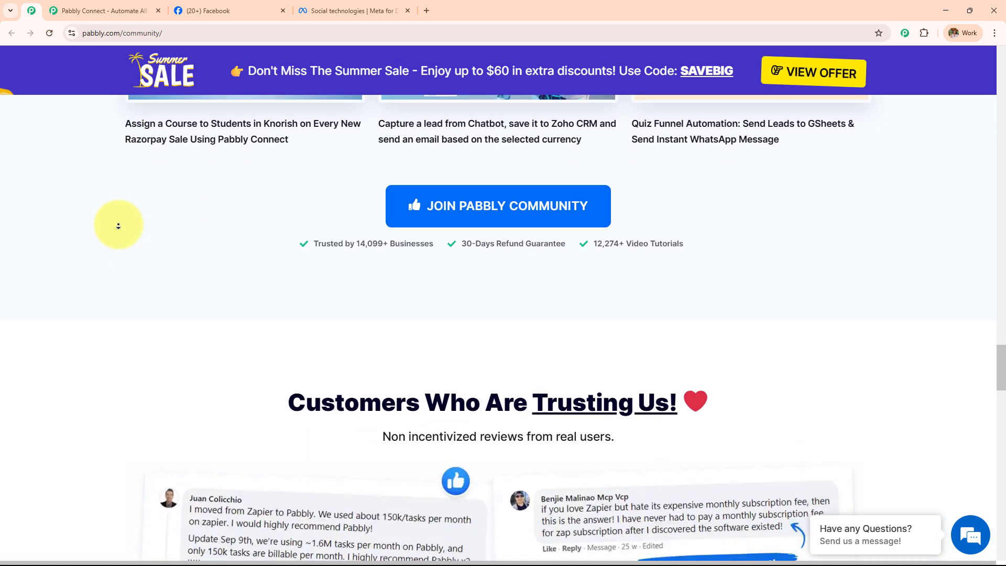
scroll(119, 226, down, 9)
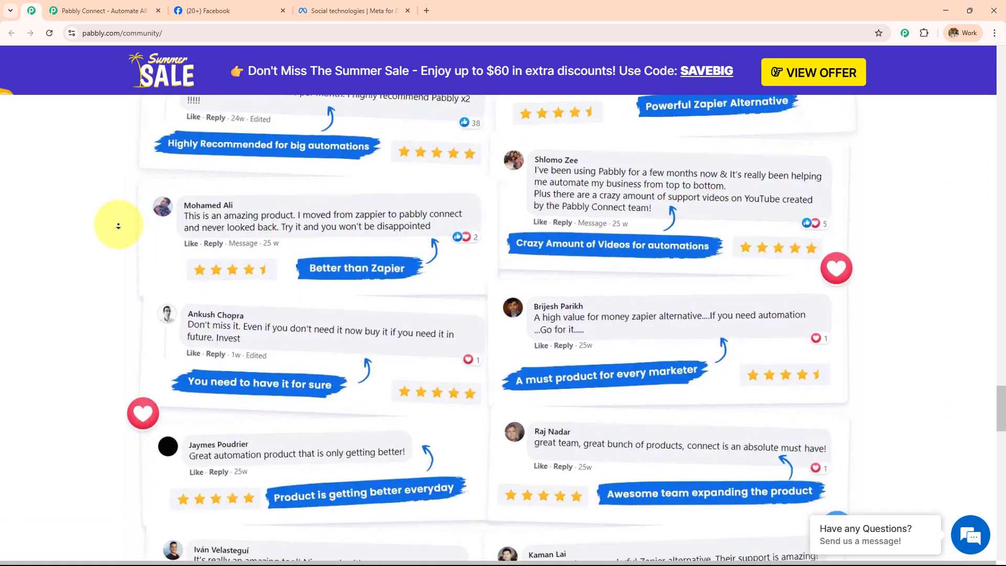
scroll(119, 226, down, 9)
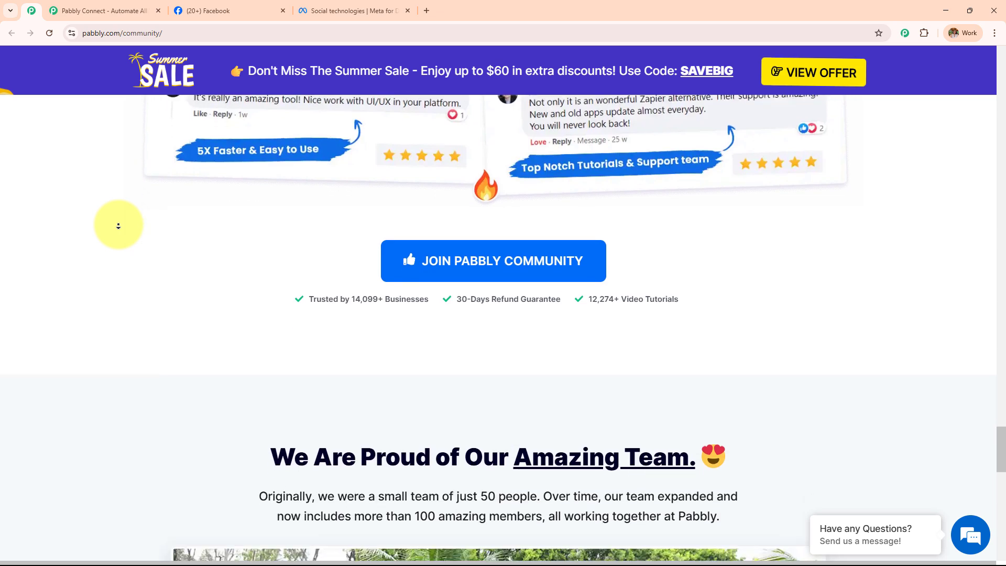
scroll(119, 226, down, 9)
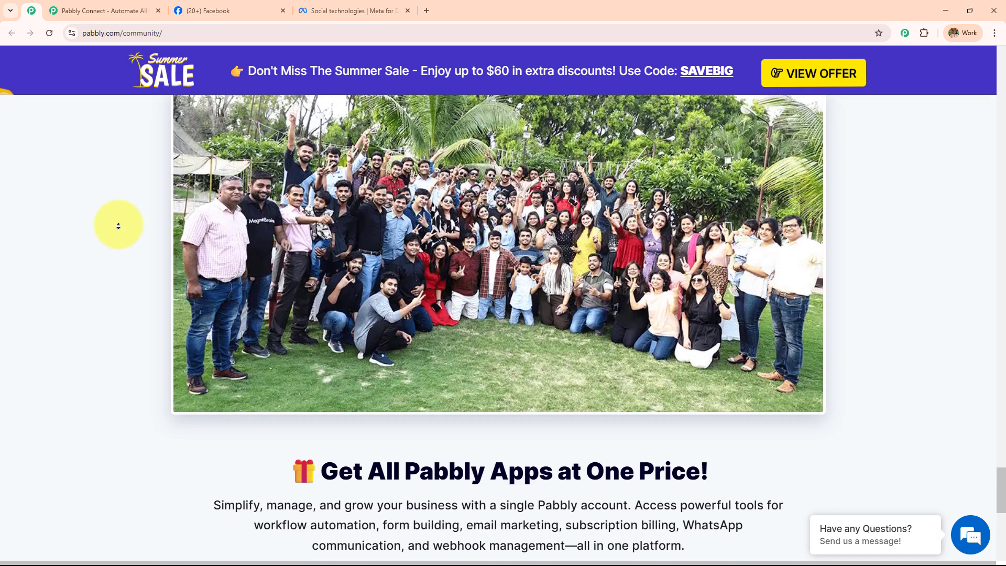
scroll(118, 226, down, 6)
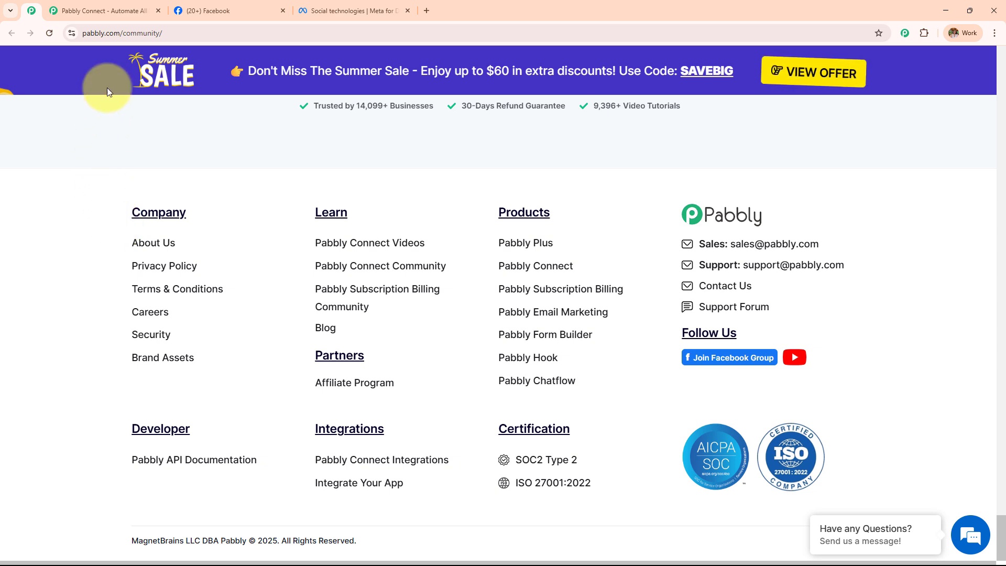
click(116, 11)
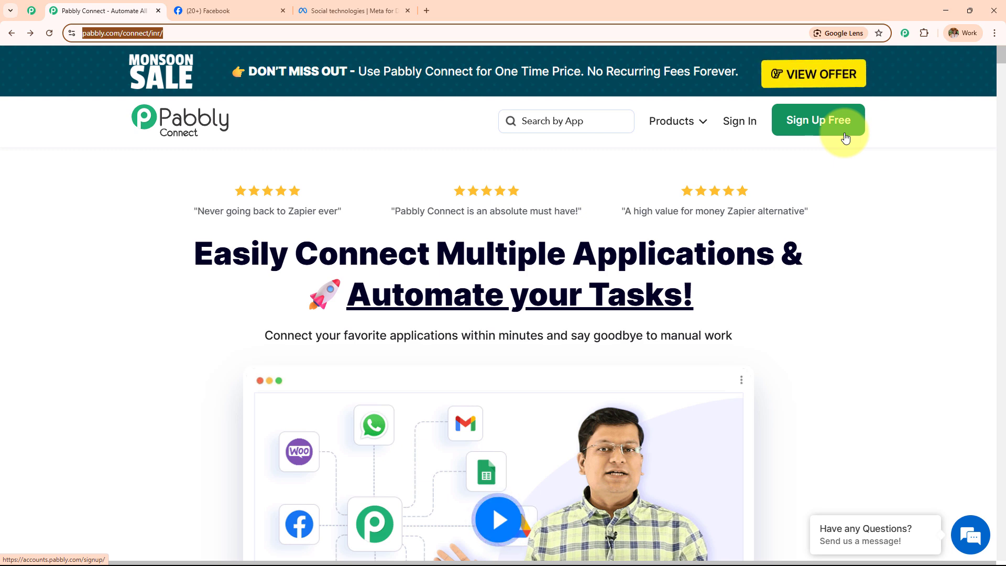
Sign in and launch Pabbly Connect from the All Pabbly Apps list.
click(747, 136)
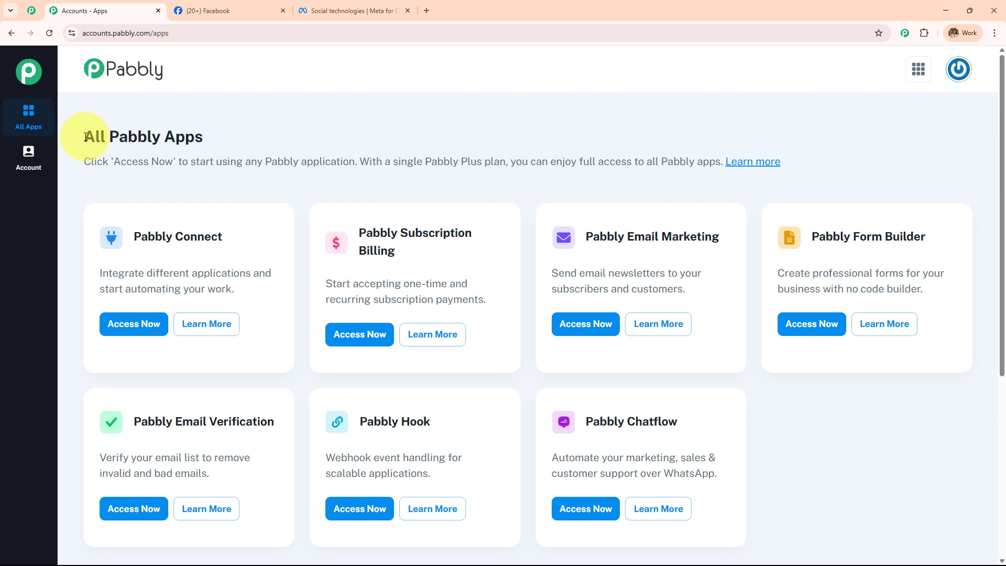
drag(85, 135, 414, 144)
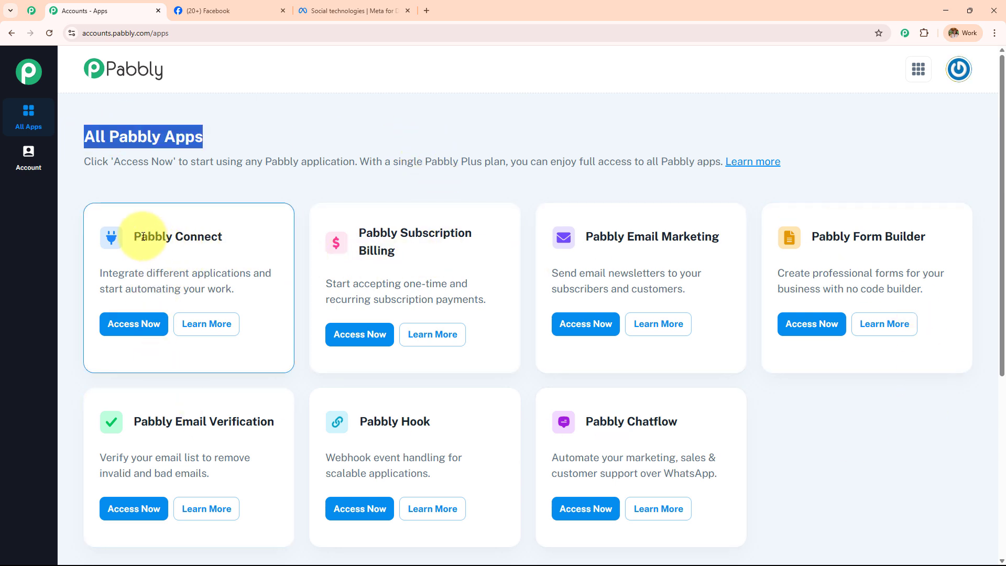
drag(135, 235, 236, 225)
click(137, 322)
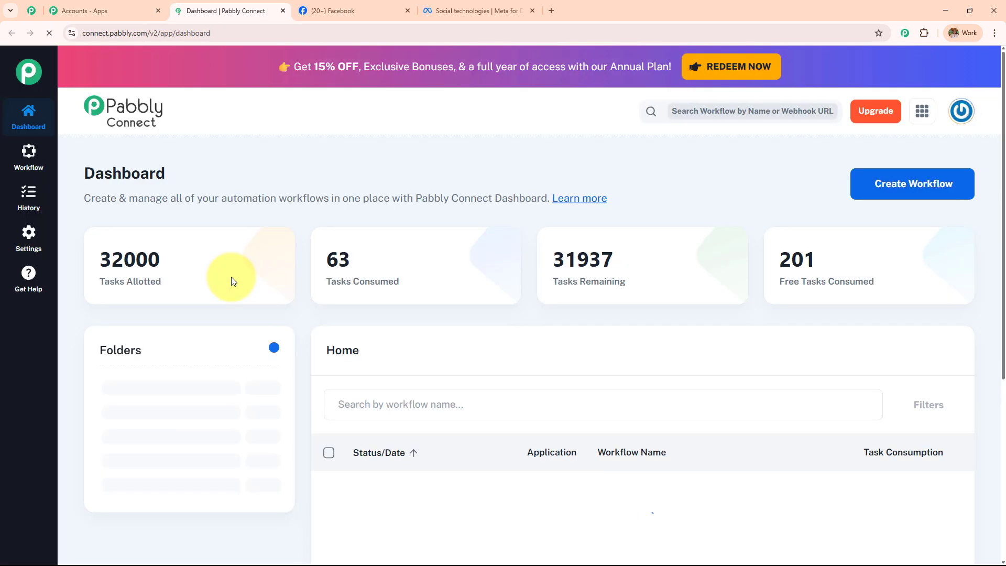
drag(81, 167, 181, 178)
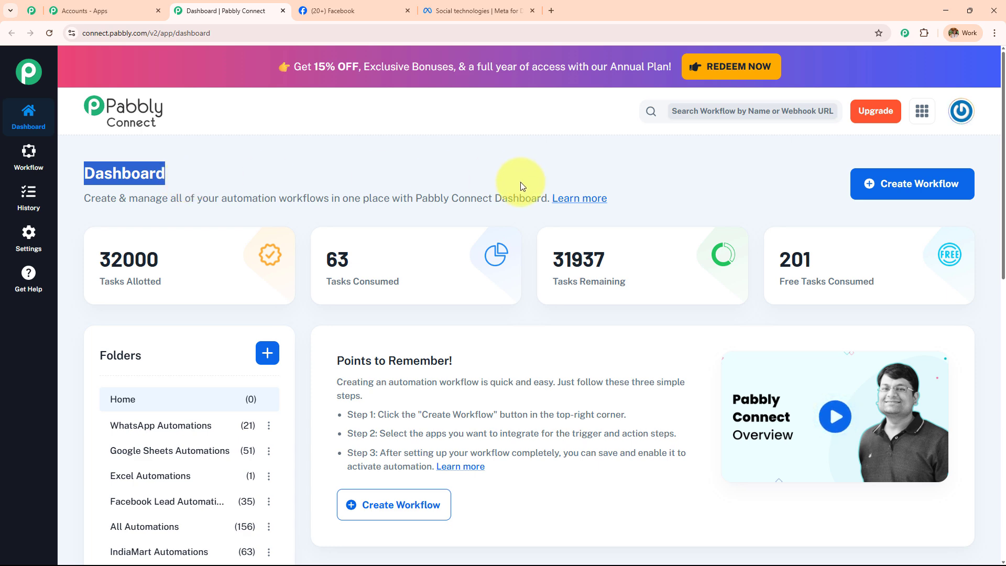
Review the dashboard's task counts and folders, opening then cancelling the Create Folder form.
scroll(676, 270, down, 5)
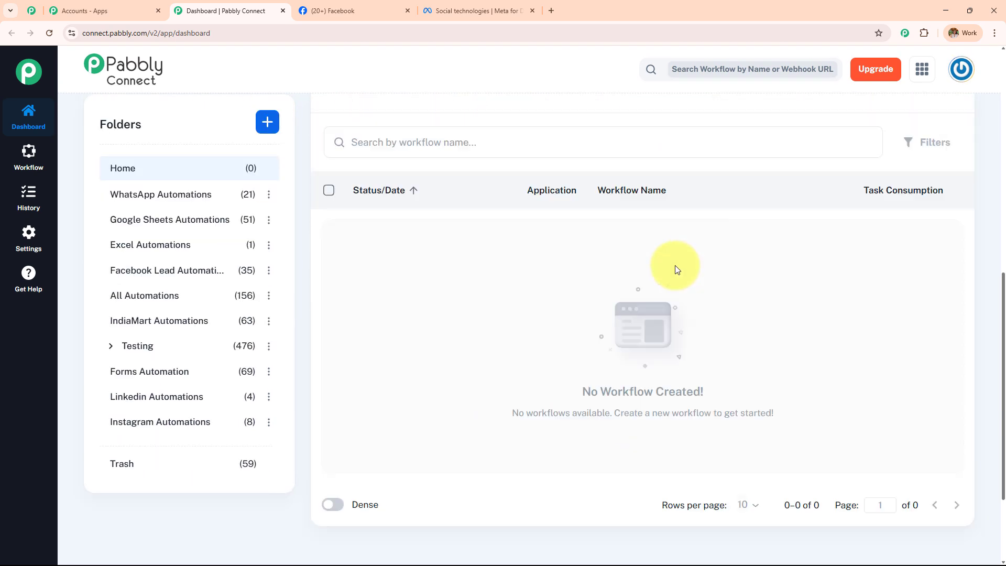
scroll(676, 269, down, 3)
scroll(241, 314, up, 7)
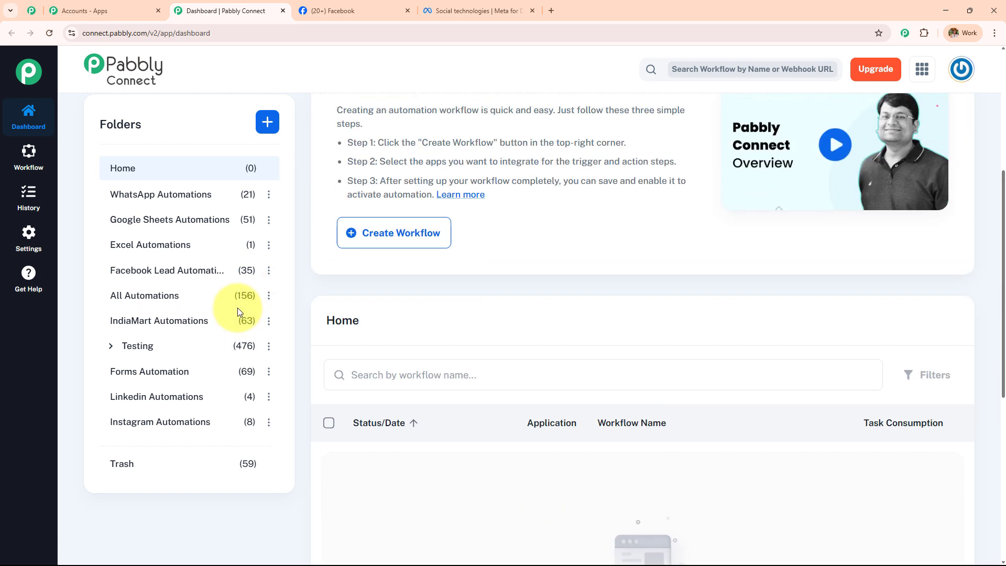
scroll(238, 307, up, 5)
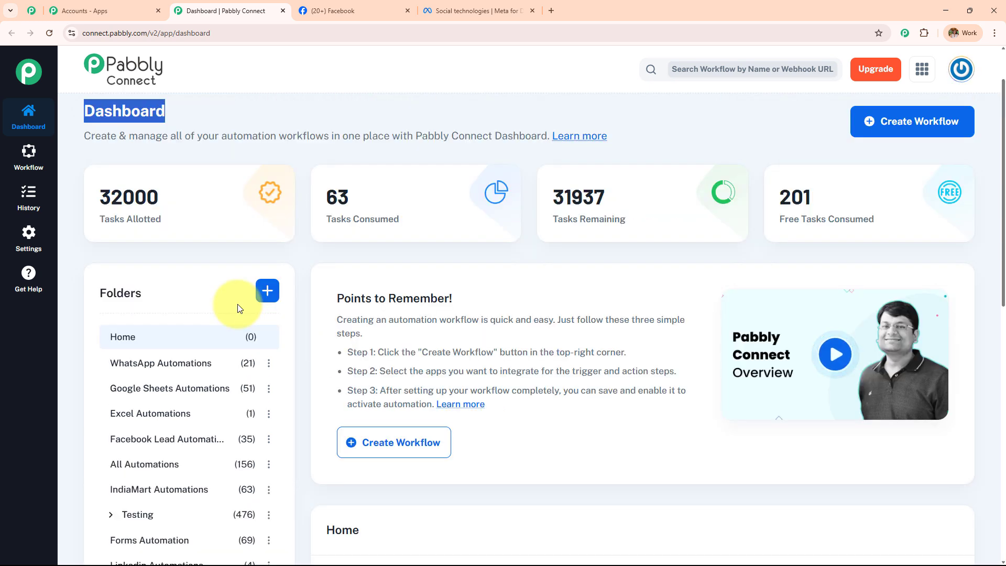
click(268, 291)
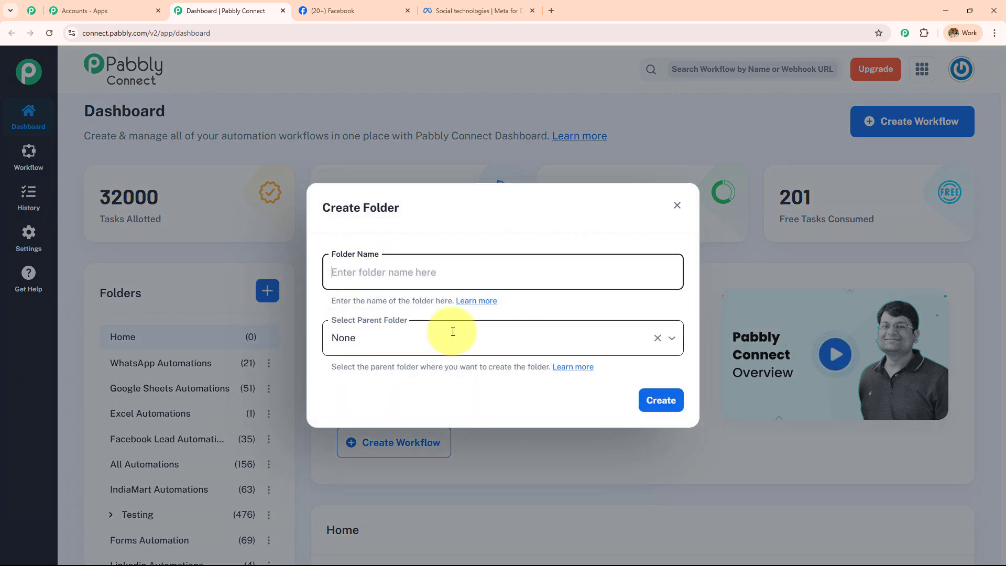
click(675, 206)
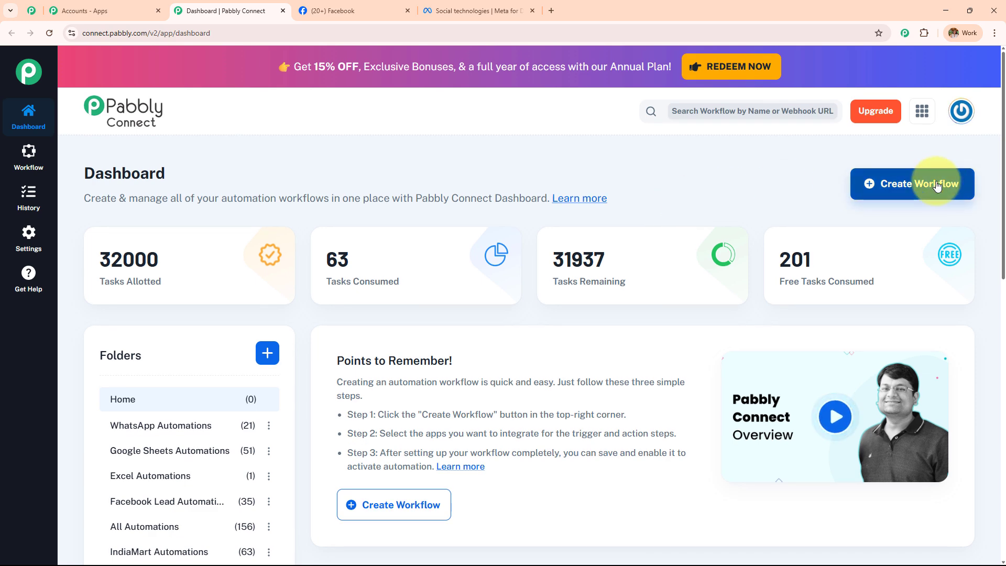
Start a new workflow in the Classic builder and clear its default name.
click(929, 185)
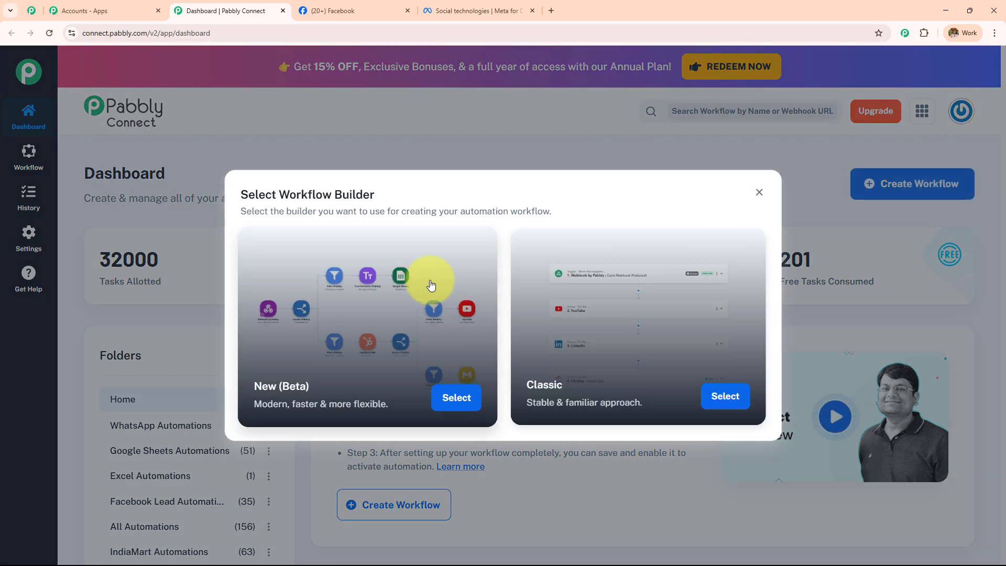
drag(278, 195, 382, 183)
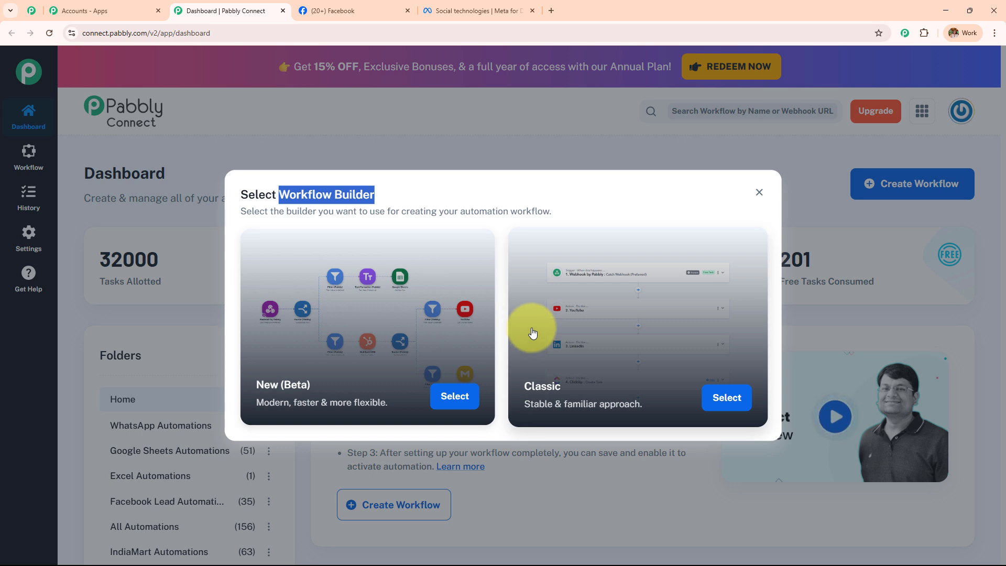
click(719, 400)
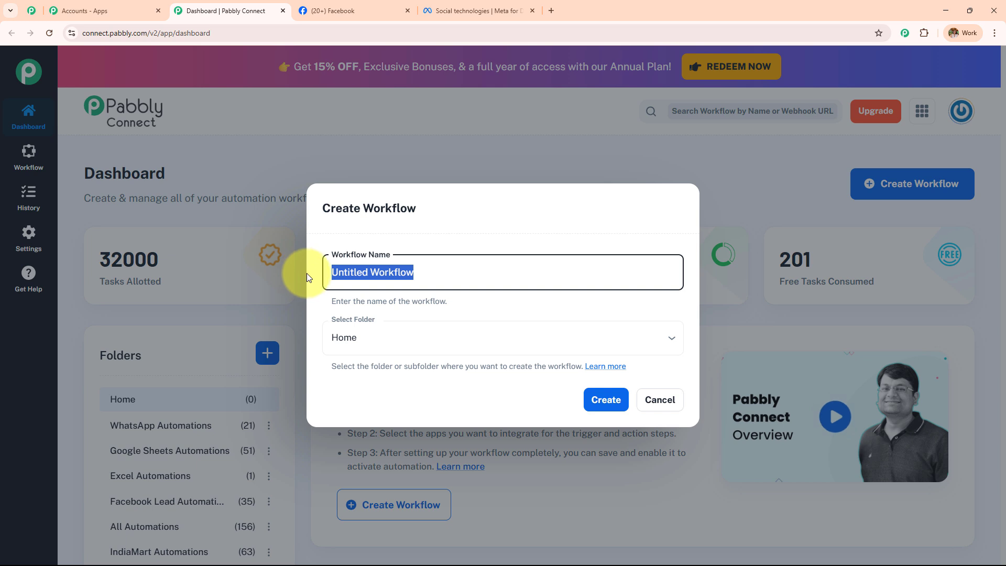
key(BackSpace)
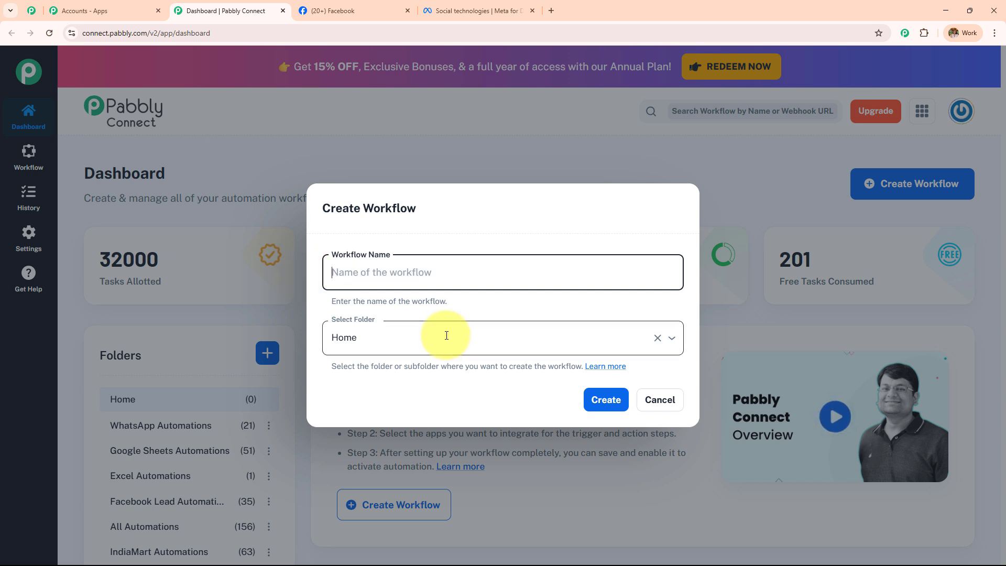
Name the workflow 'Send Product Updates Using AI to New Facebook Leads'.
click(446, 335)
scroll(435, 246, down, 5)
scroll(412, 241, up, 5)
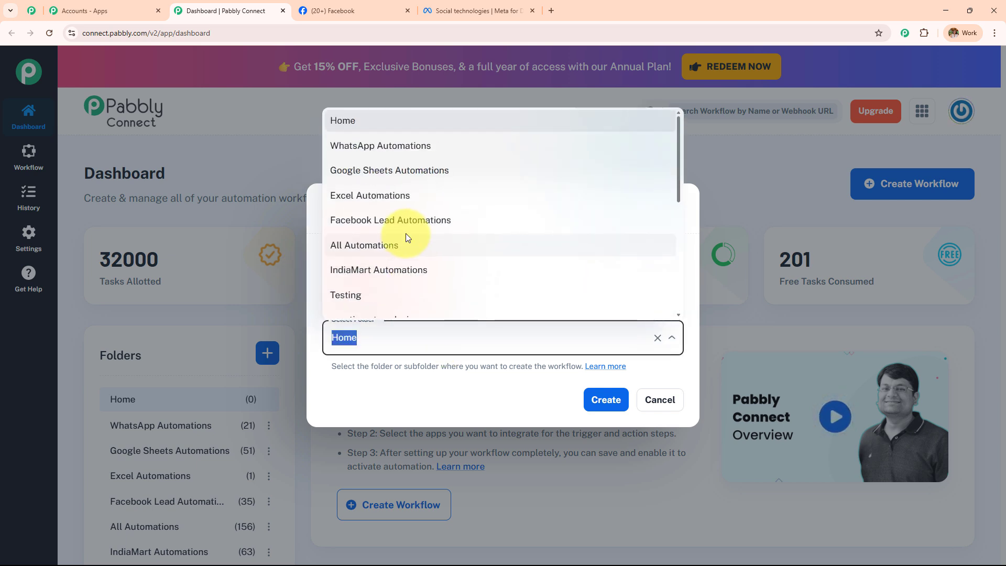
click(425, 394)
click(502, 269)
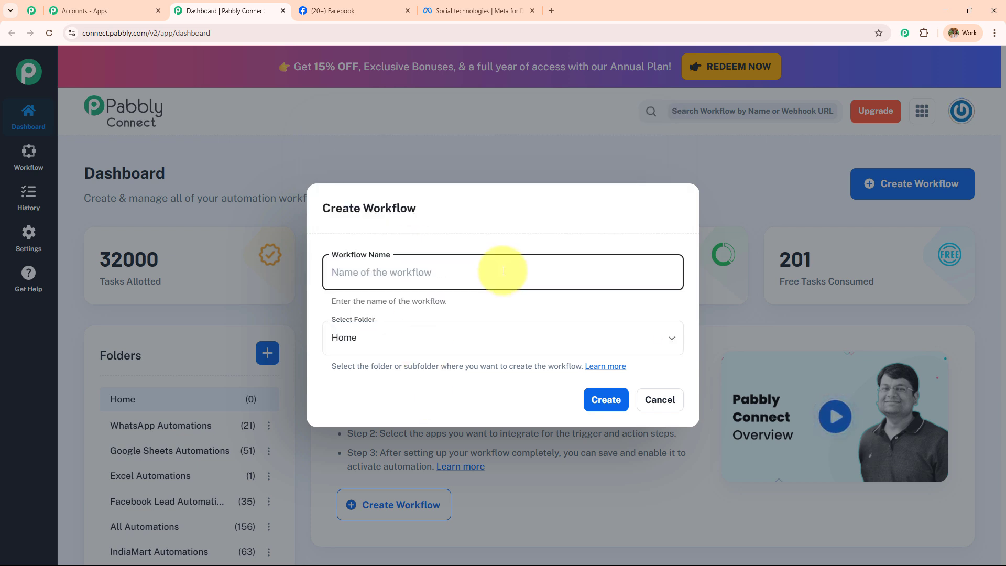
text(Send Product Updates Using AI to New Facebook Leads)
drag(637, 272, 301, 296)
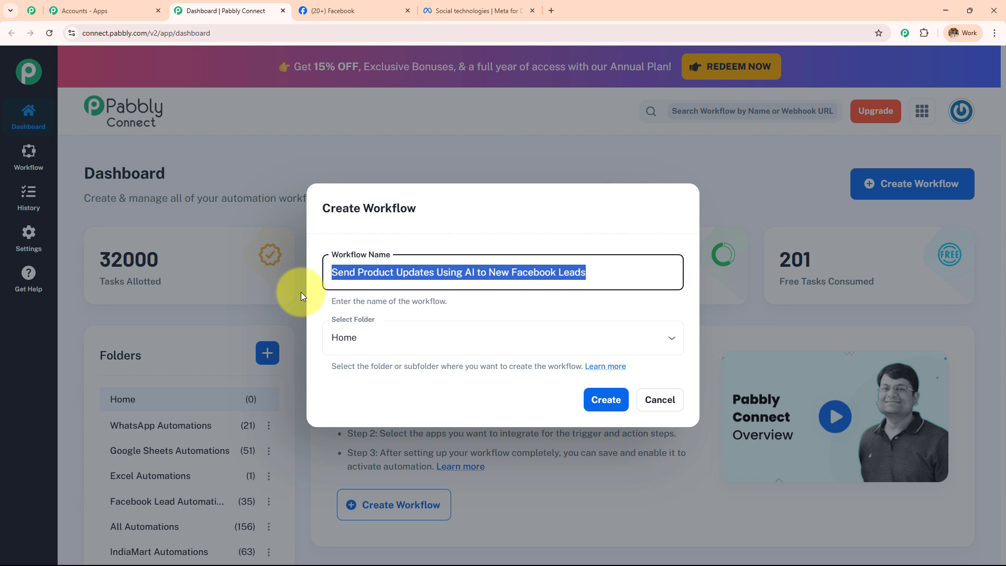
Put the workflow in the AI Agent folder and create it.
click(461, 326)
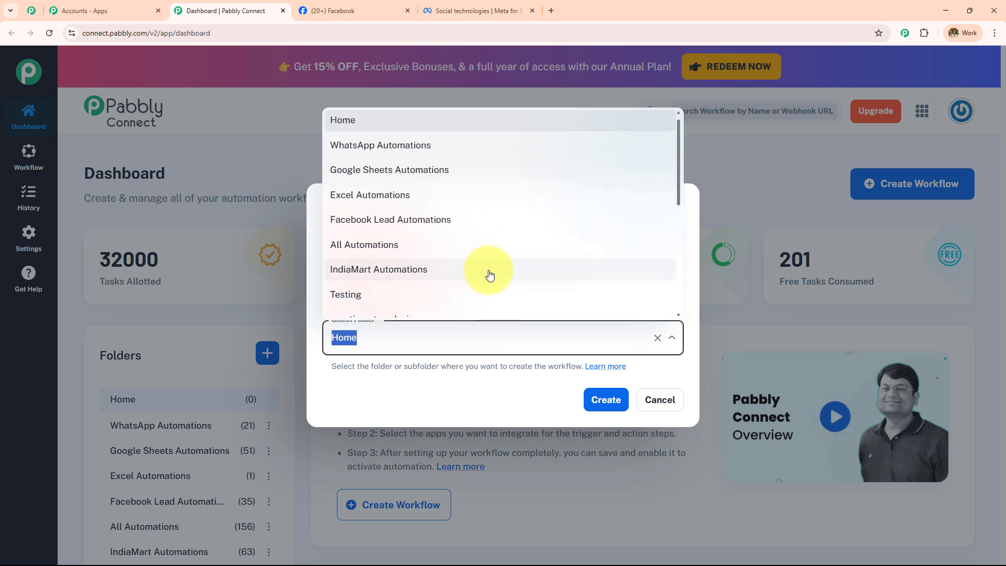
scroll(487, 278, down, 5)
scroll(478, 269, up, 3)
scroll(478, 268, up, 3)
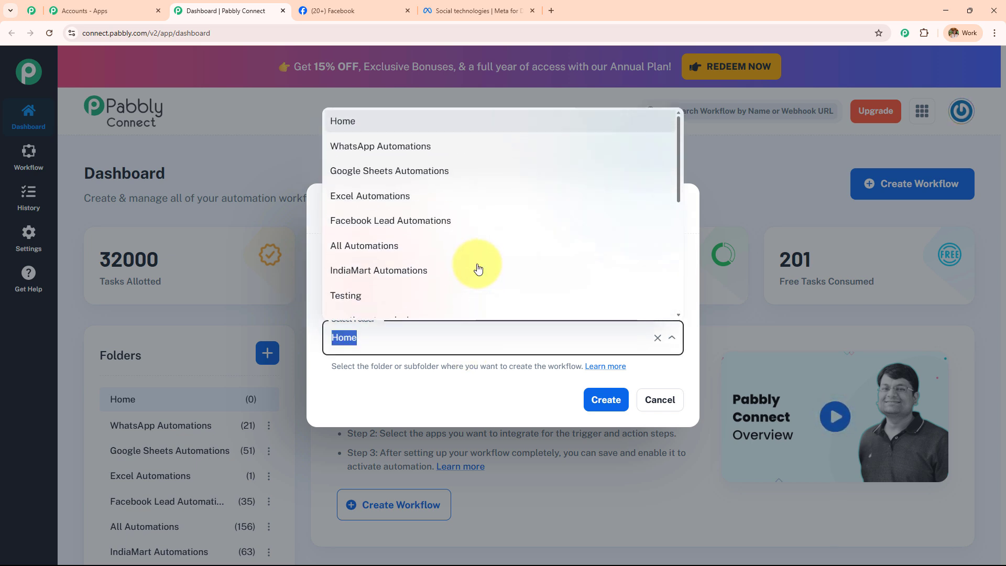
scroll(478, 269, down, 6)
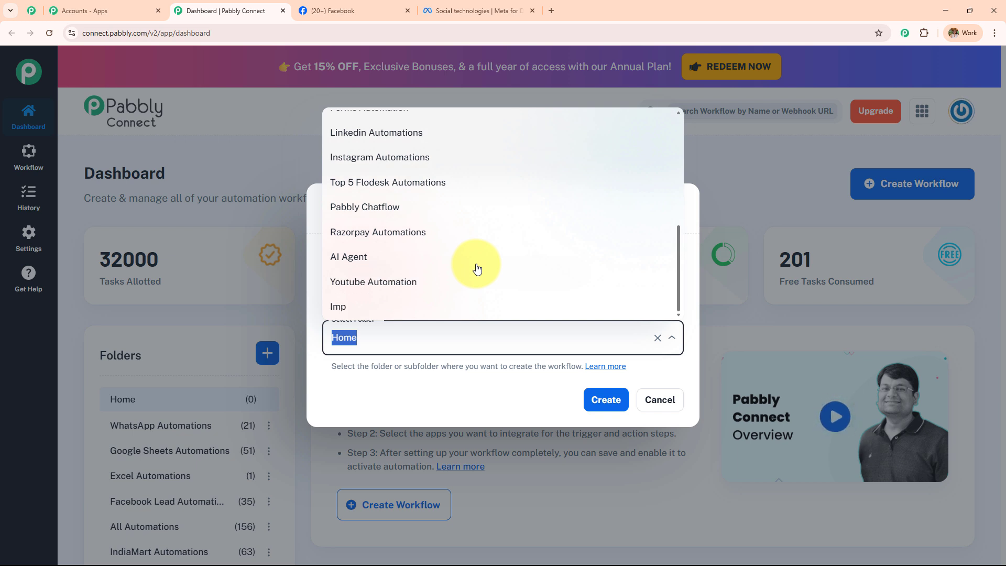
click(477, 270)
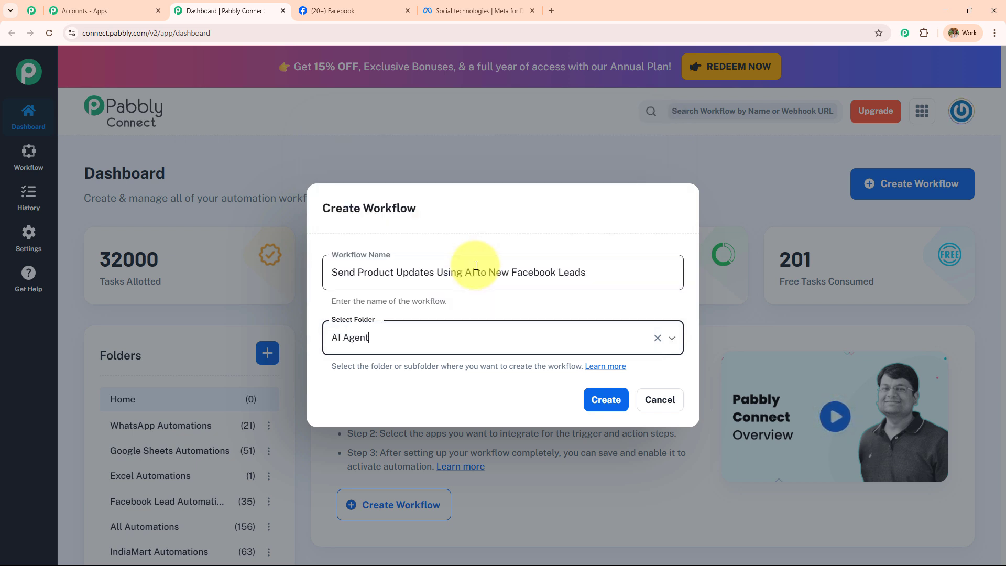
click(614, 399)
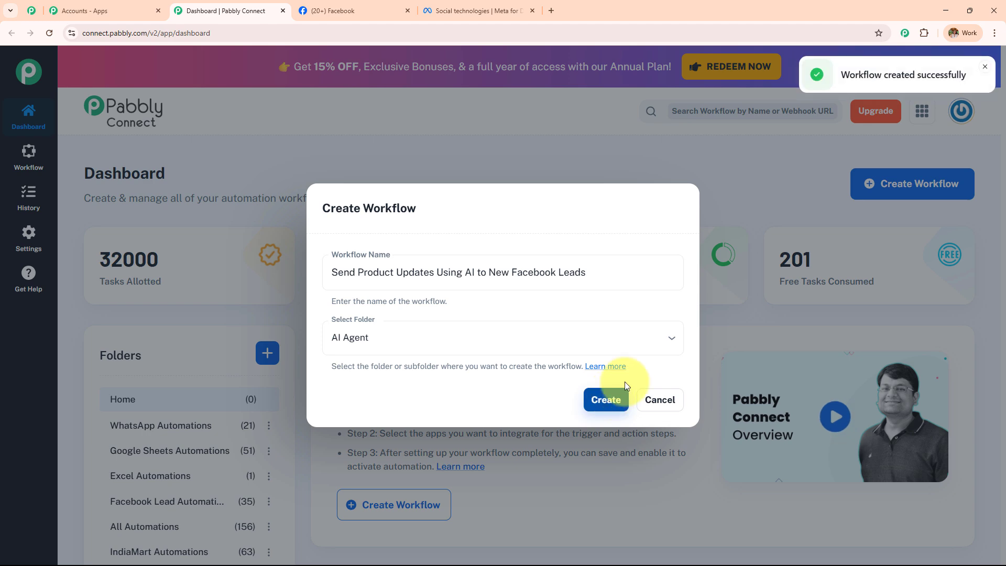
drag(835, 75, 967, 96)
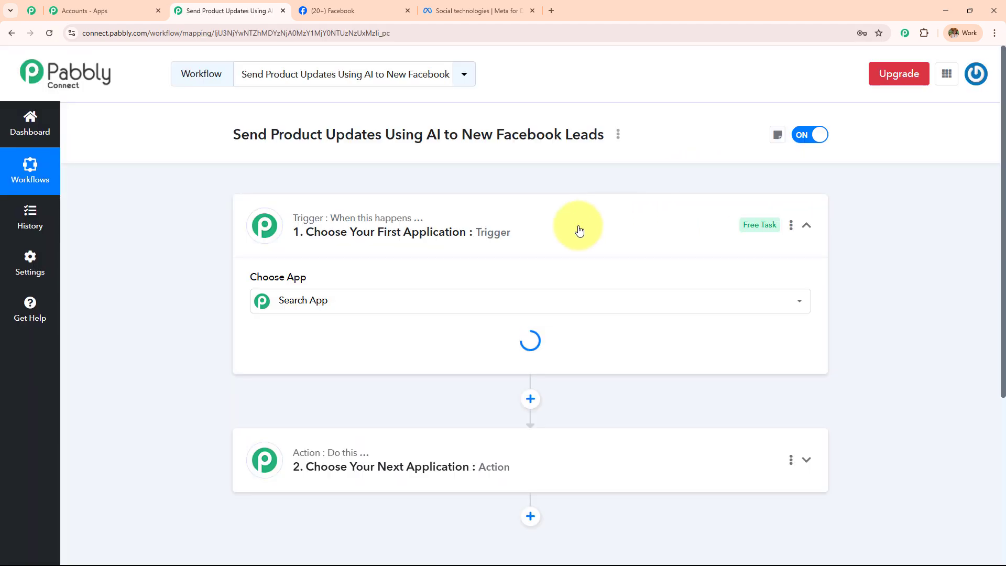
click(579, 230)
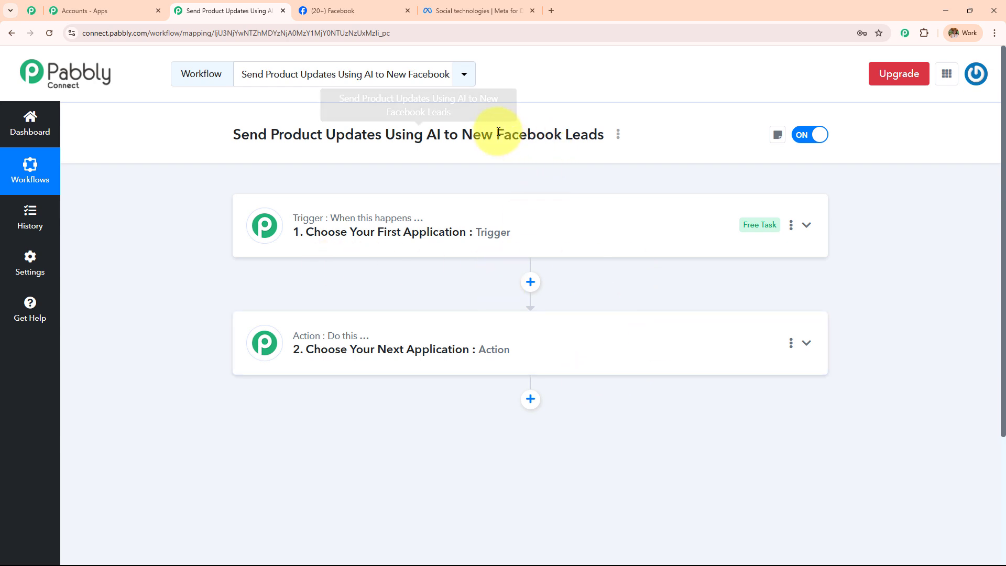
drag(496, 135, 617, 137)
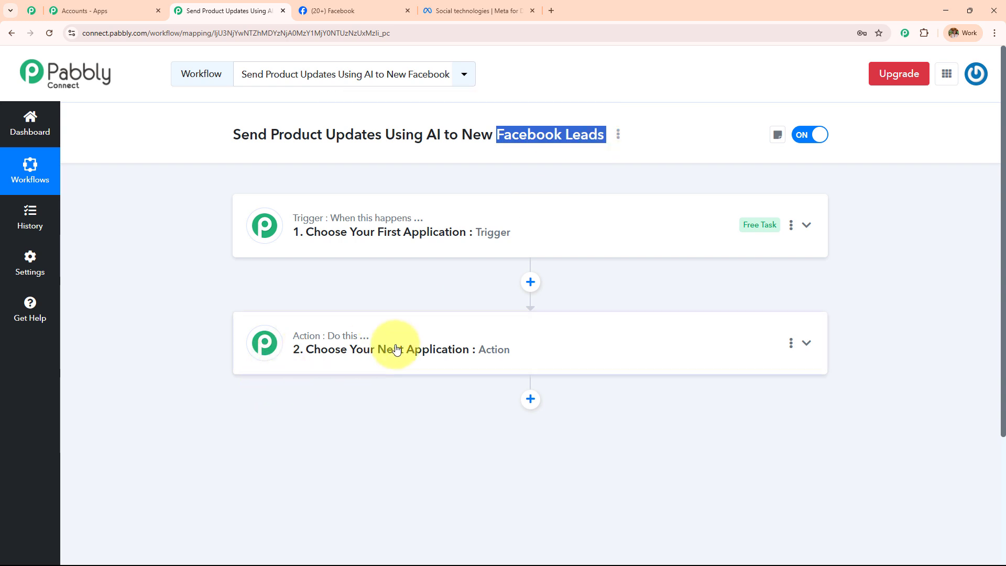
drag(270, 135, 443, 151)
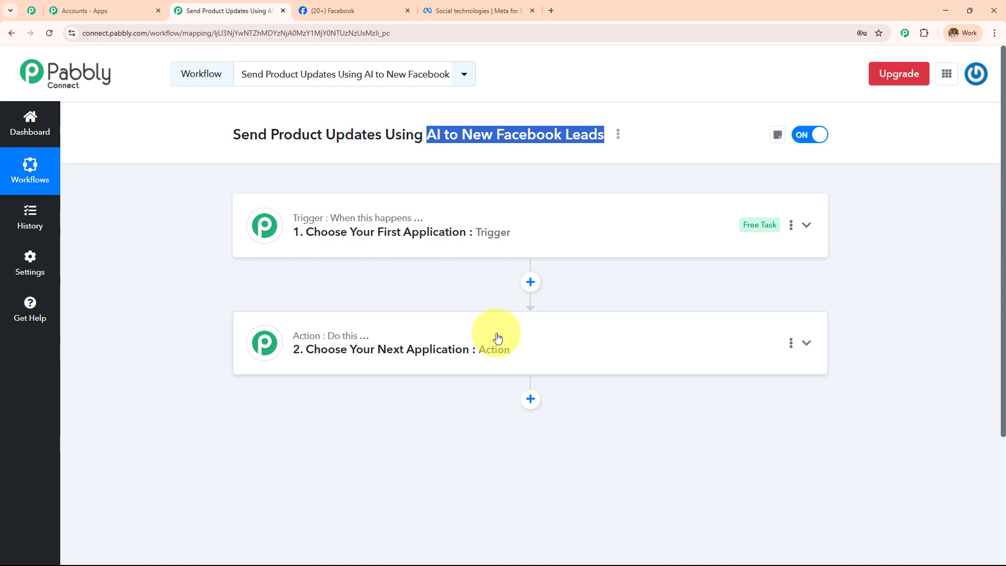
Set the trigger to Facebook Lead Ads (found by searching 'Face') with event New Lead Instant.
click(504, 242)
click(404, 300)
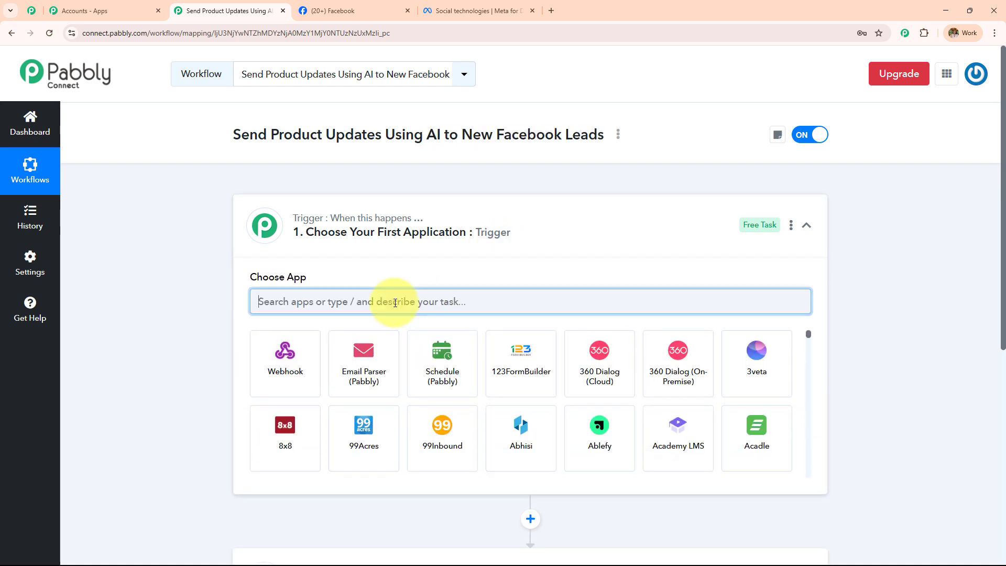
text(Face)
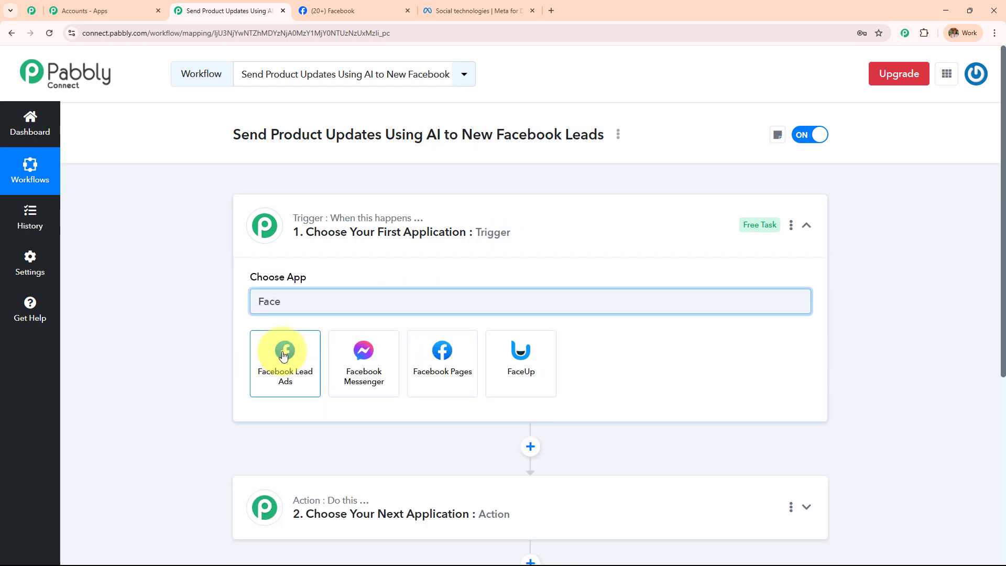
click(283, 355)
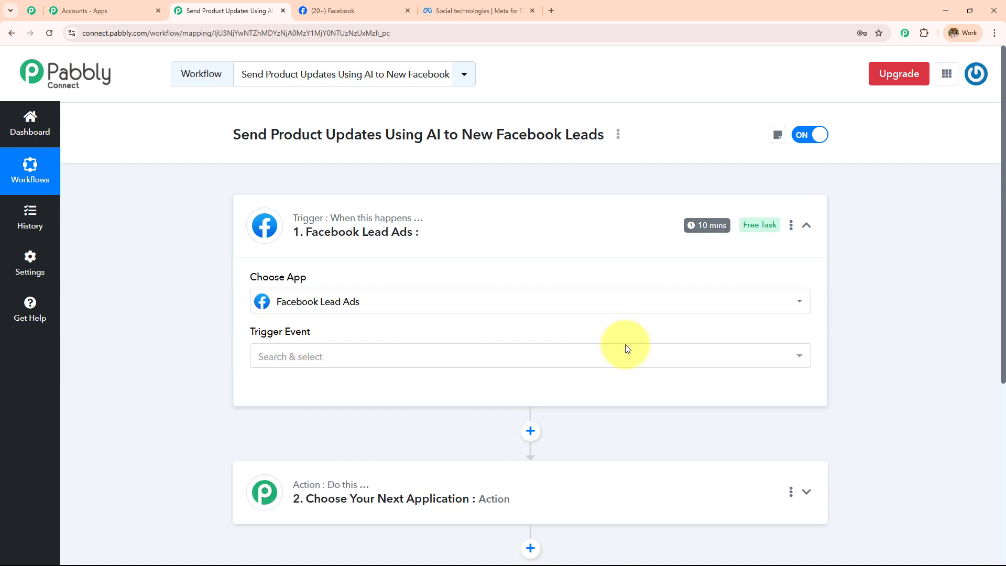
click(602, 360)
scroll(470, 398, down, 3)
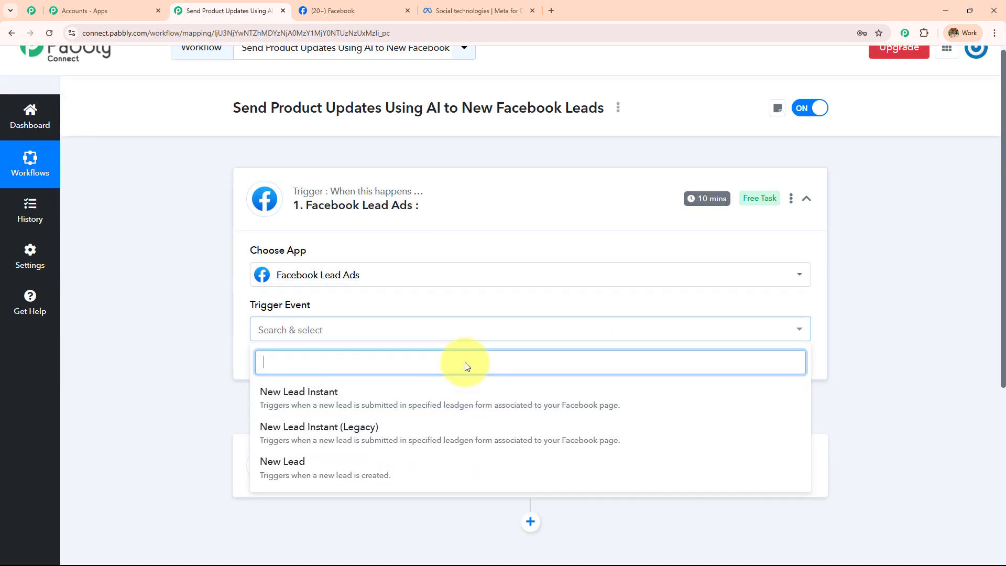
click(370, 274)
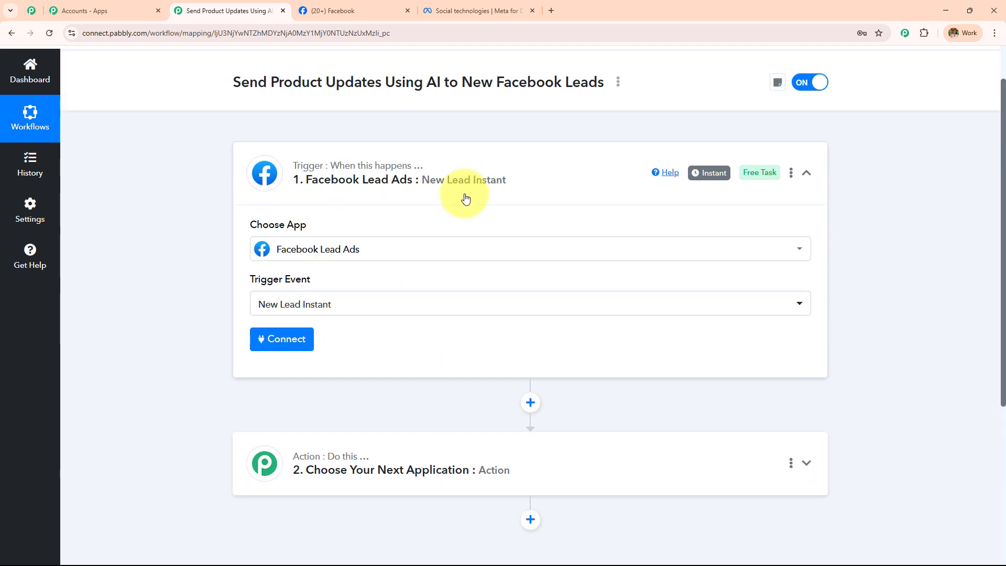
click(291, 348)
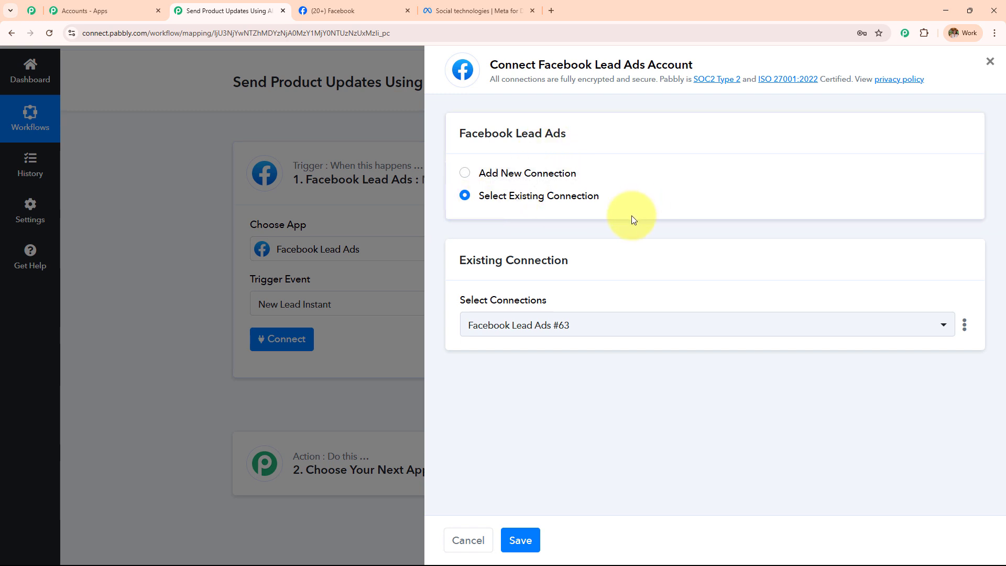
Add a new Facebook Lead Ads connection authorized with the logged-in Facebook account.
click(465, 174)
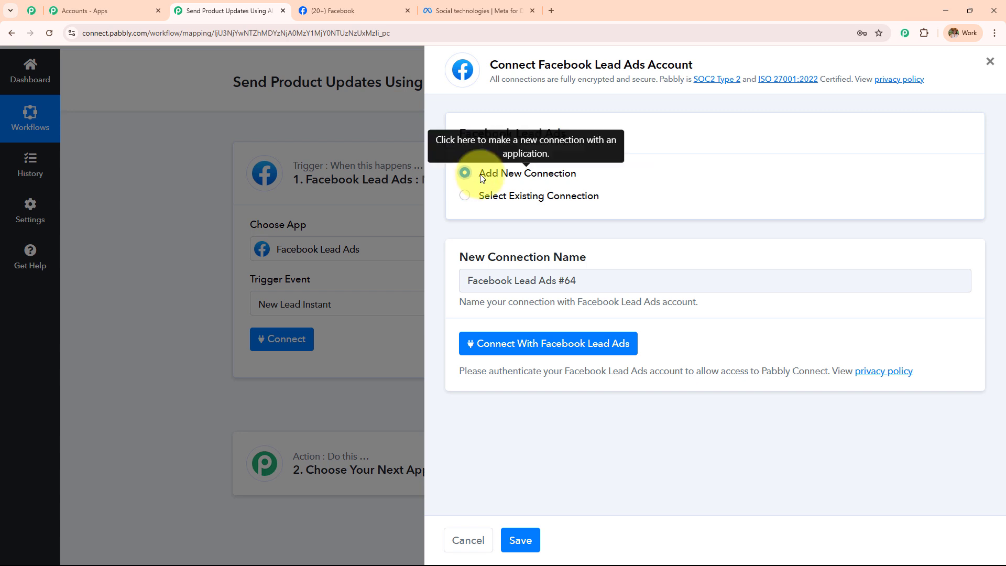
drag(483, 179, 589, 173)
click(557, 349)
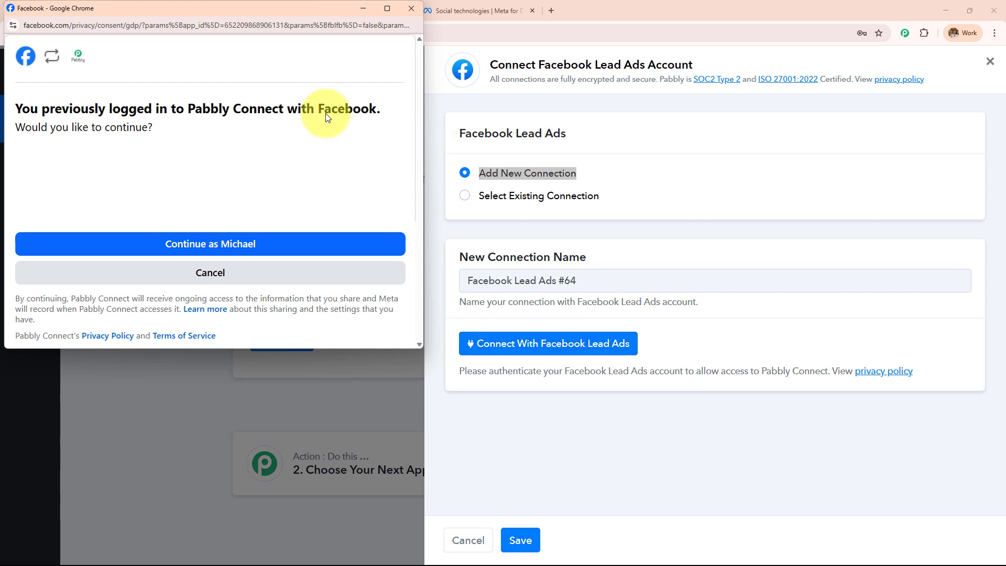
drag(380, 111, 332, 108)
click(275, 111)
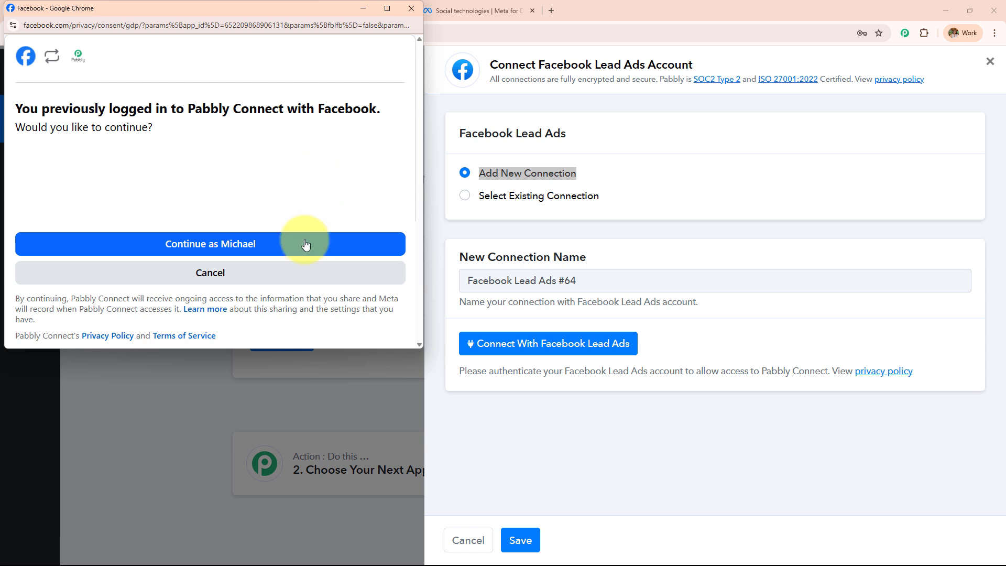
click(214, 251)
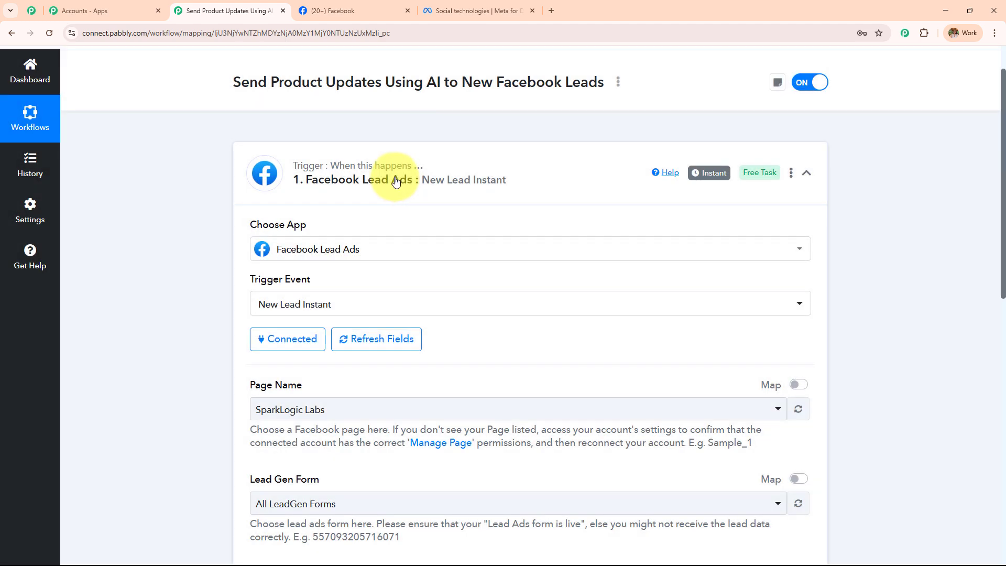
Check on the Facebook tab that the page is named Digital Dynamics.
scroll(524, 212, down, 3)
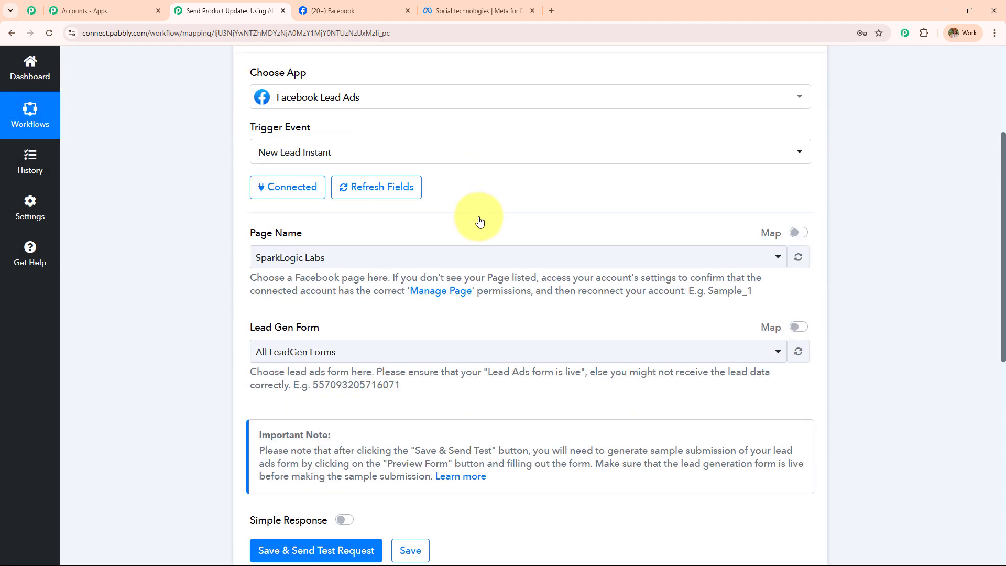
drag(251, 229, 345, 233)
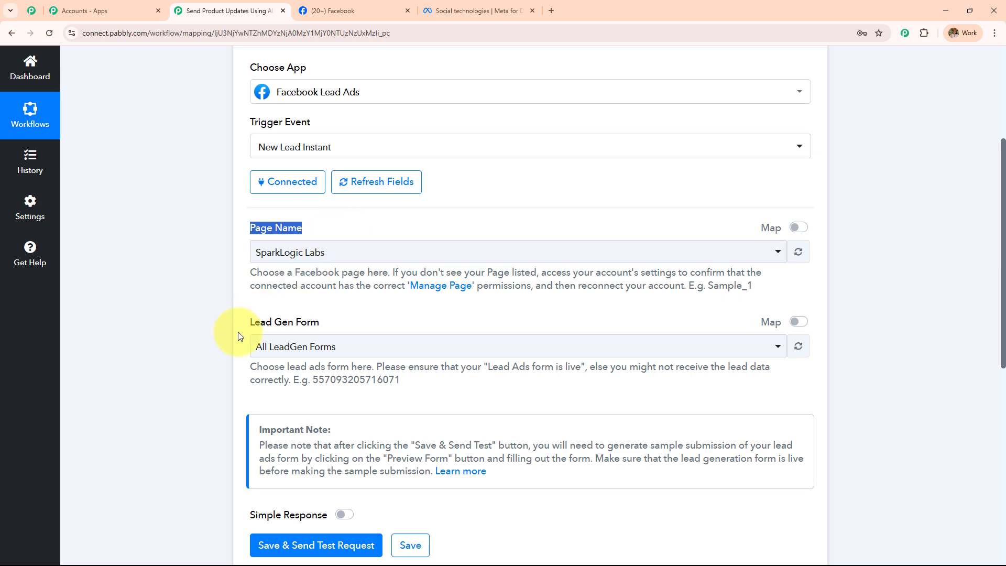
drag(238, 332, 366, 331)
click(352, 10)
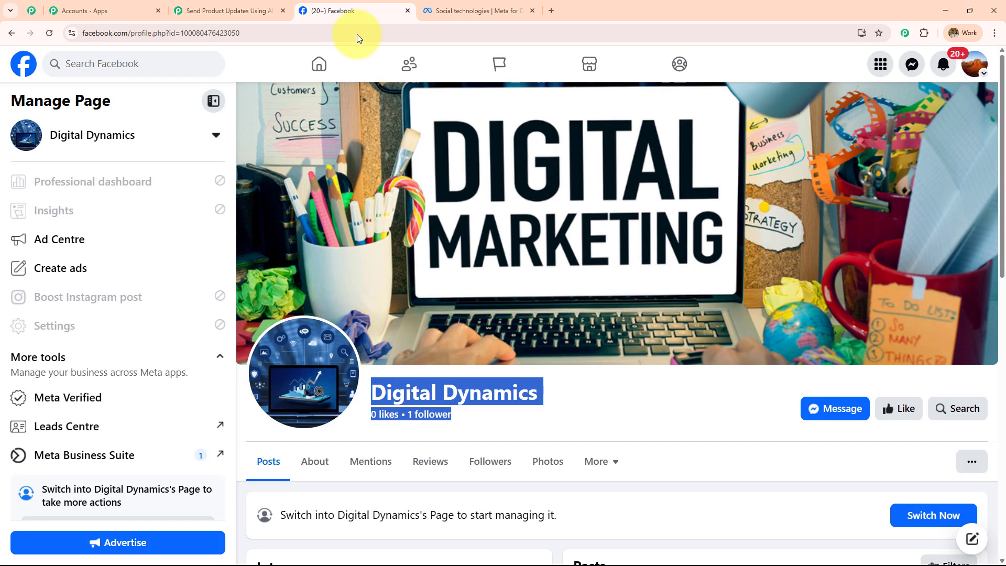
click(563, 380)
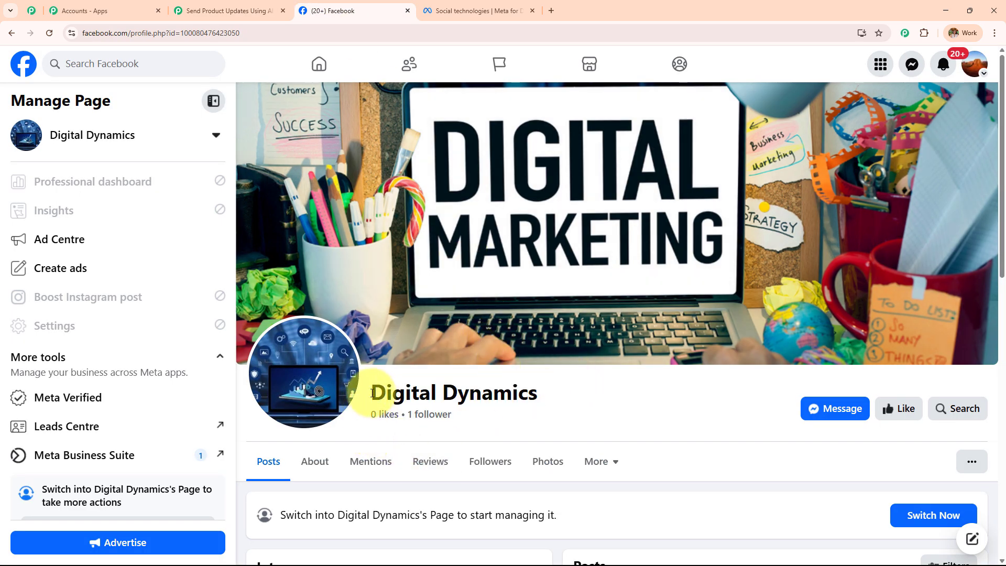
drag(372, 393, 575, 429)
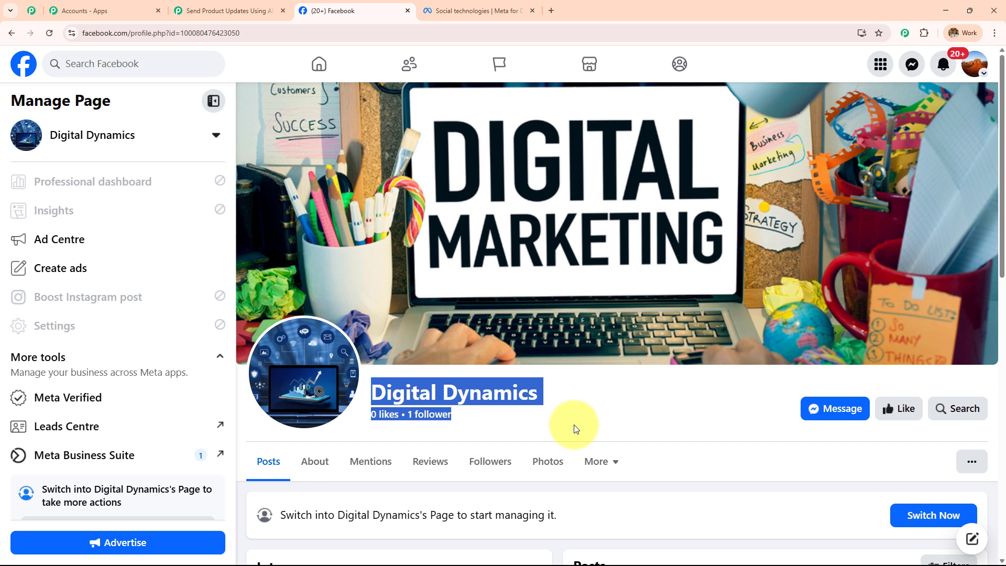
click(181, 10)
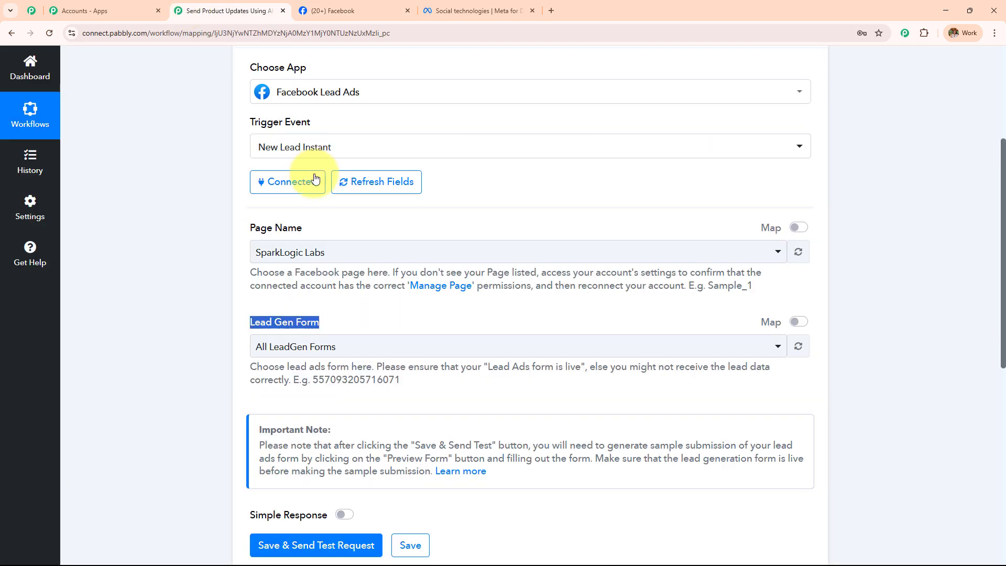
Set the trigger's Page Name to Digital Dynamics by searching 'dig'.
click(322, 254)
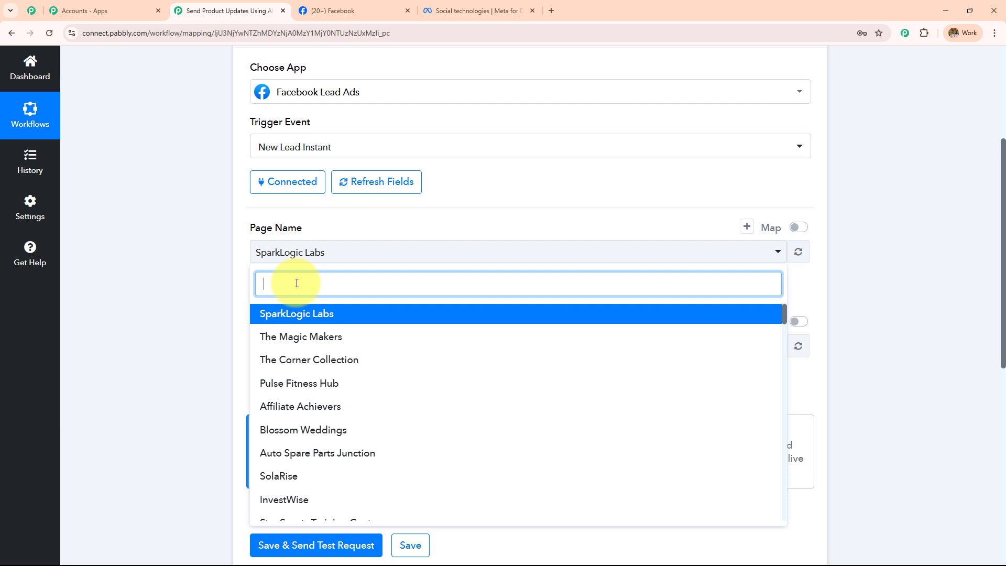
text(dig)
click(306, 313)
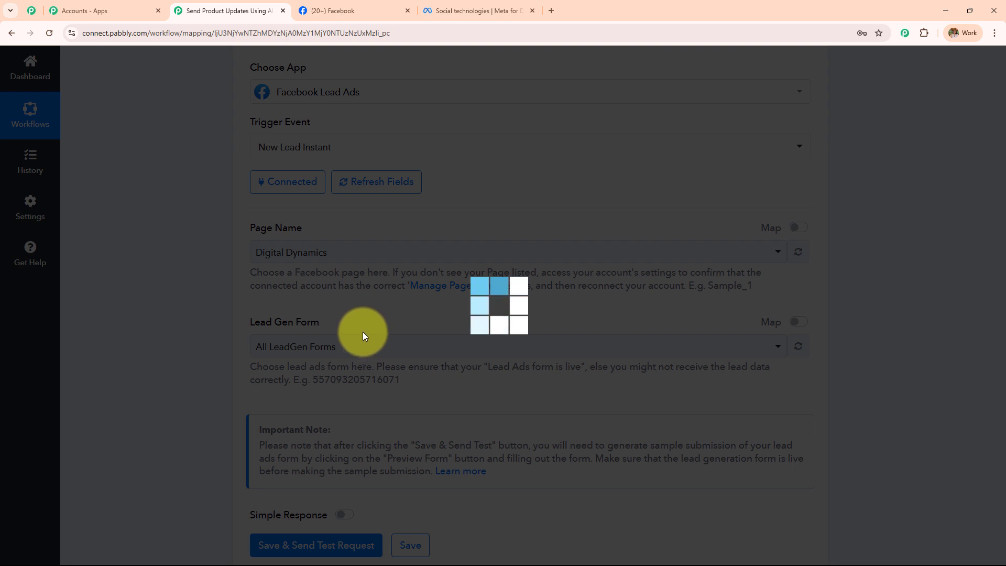
click(449, 10)
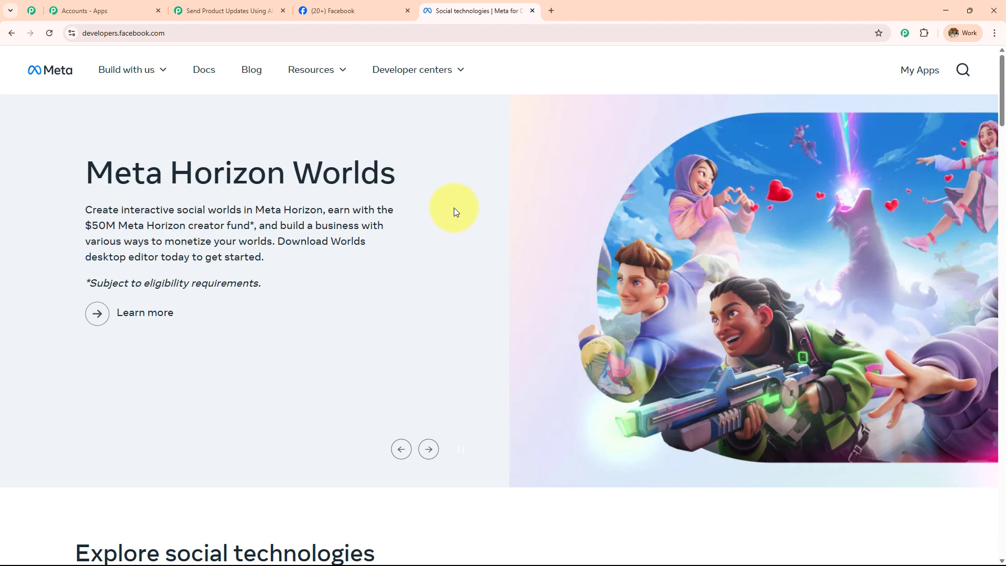
Open the Lead Ads Testing Tool from Meta's Developer tools page.
click(180, 32)
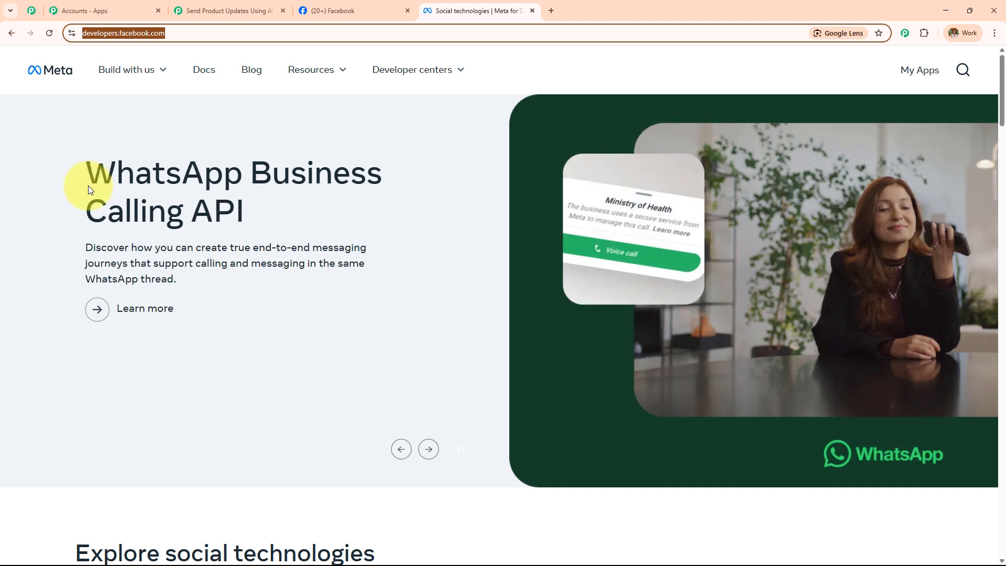
mouse_move(139, 76)
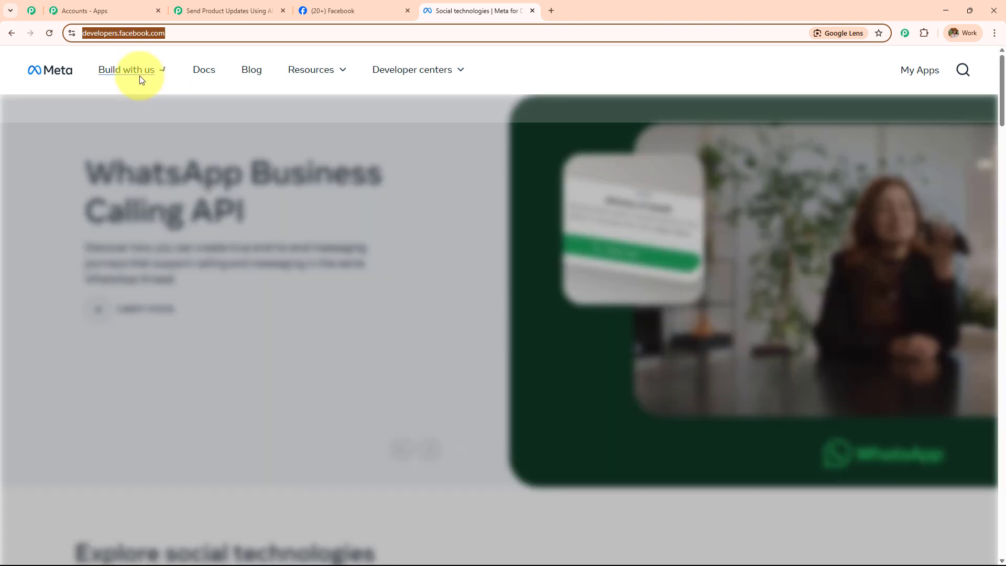
mouse_move(328, 74)
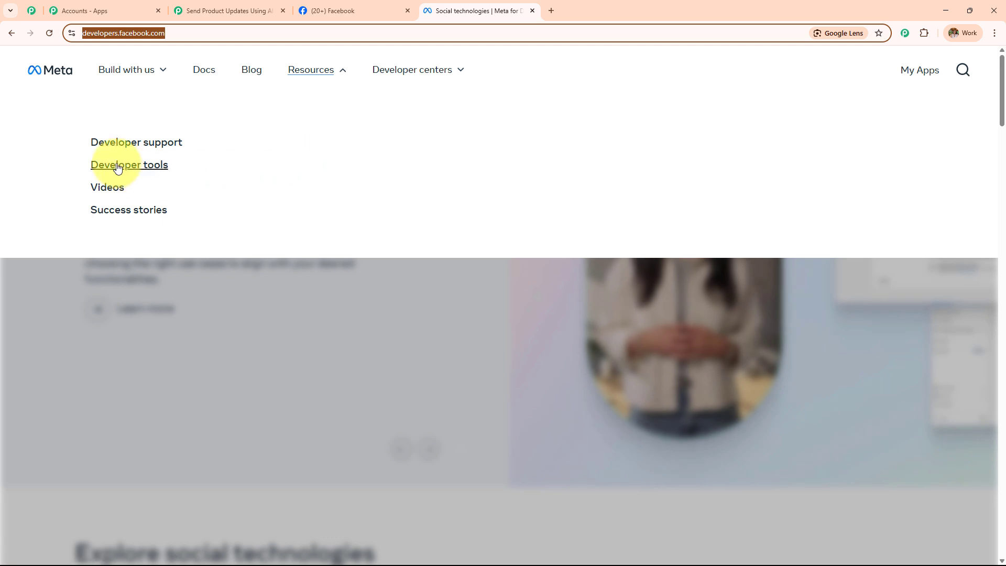
click(118, 168)
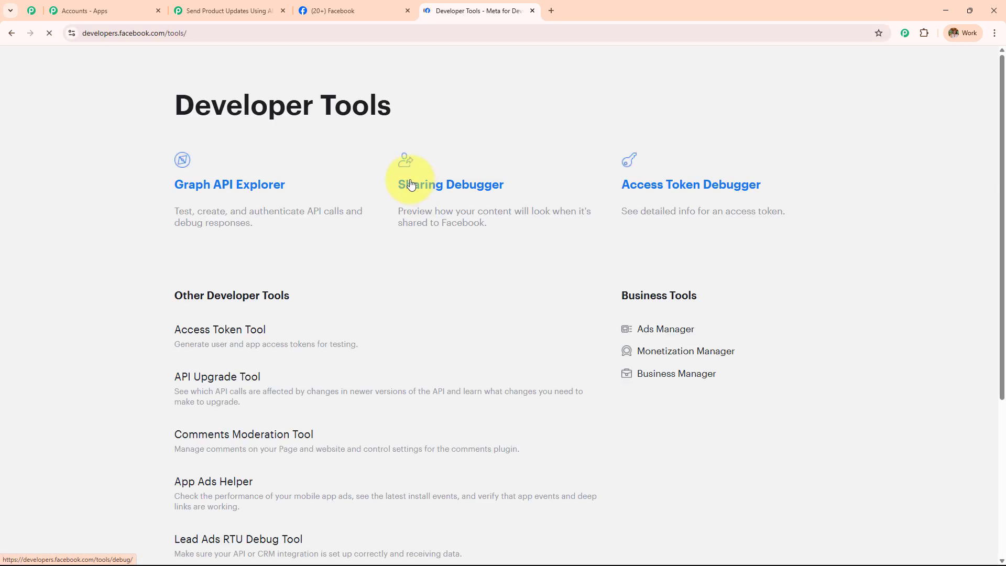
scroll(359, 191, down, 1)
scroll(359, 191, down, 4)
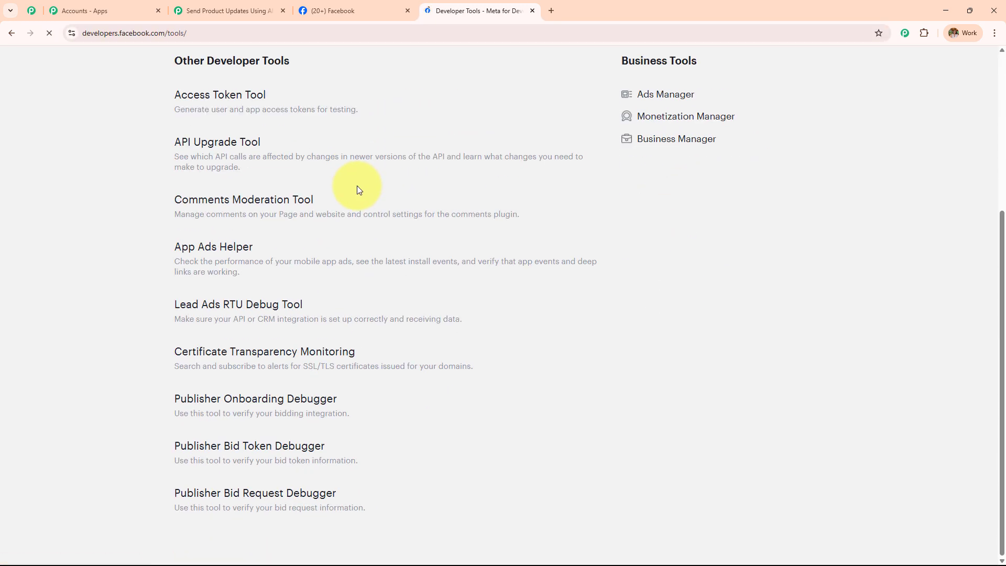
click(251, 314)
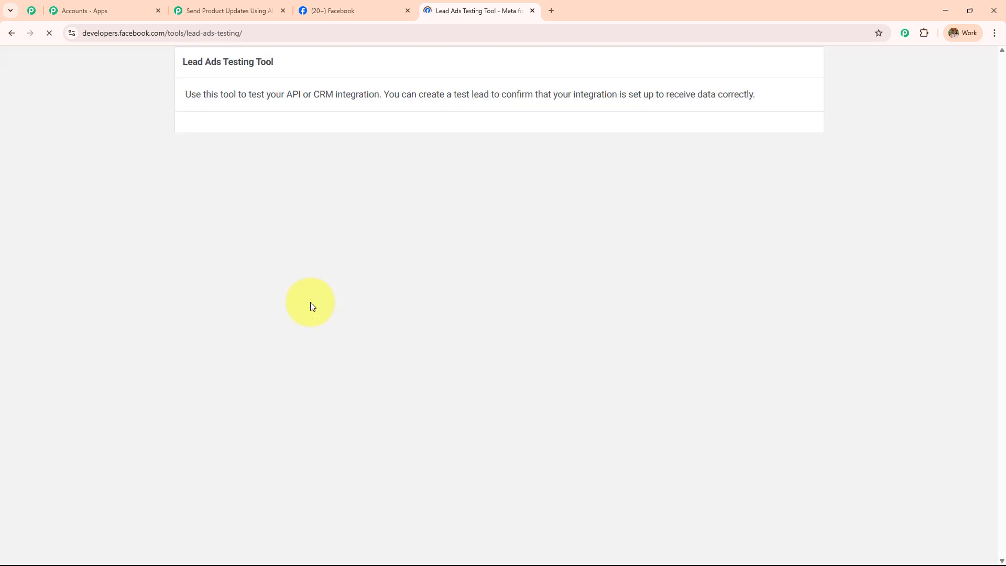
drag(179, 67, 327, 72)
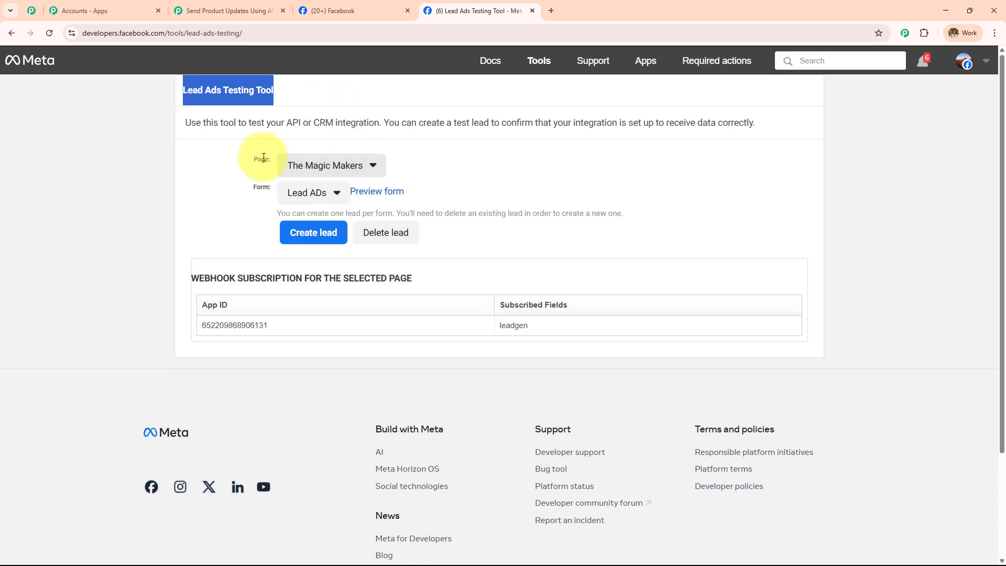
Select page Digital Dynamics and form Digital Dynamics Form in the testing tool.
drag(254, 158, 275, 159)
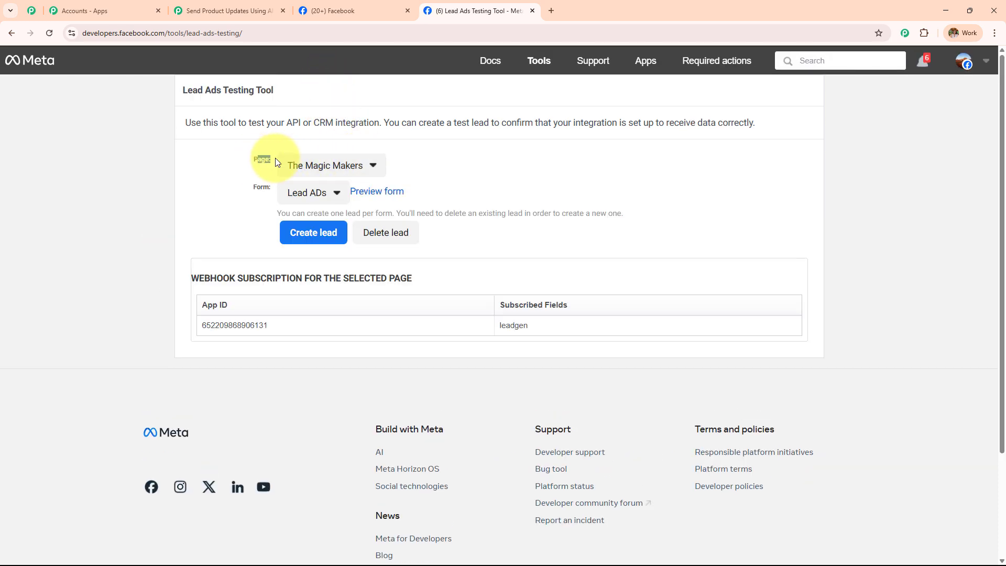
click(316, 168)
scroll(336, 252, down, 3)
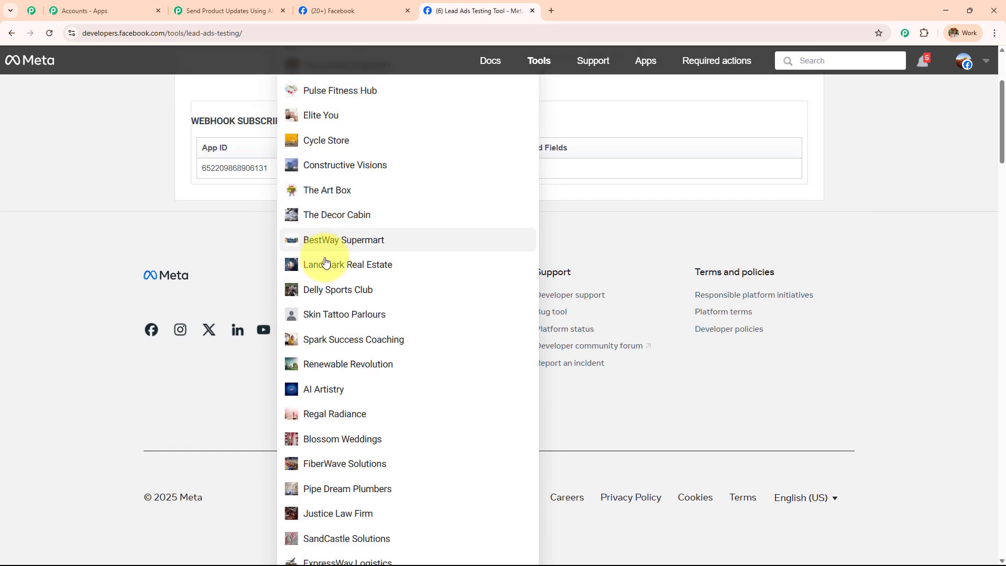
scroll(325, 263, down, 20)
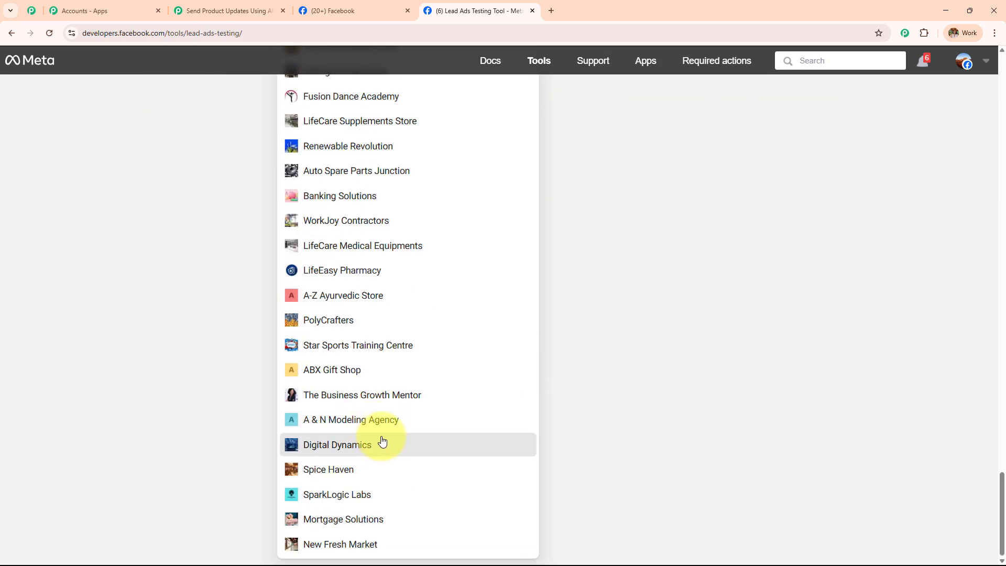
click(382, 442)
click(348, 83)
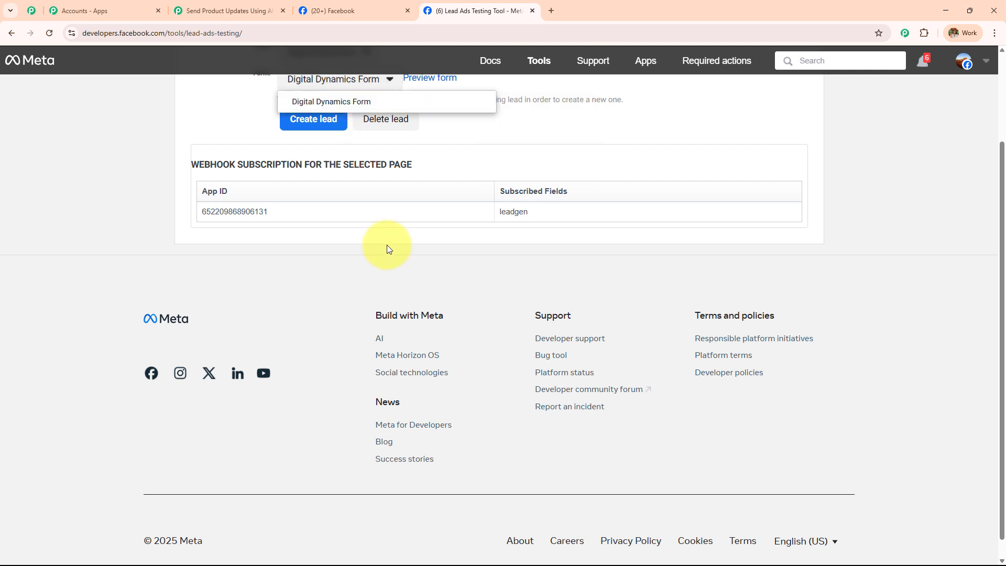
scroll(389, 248, up, 2)
mouse_move(375, 222)
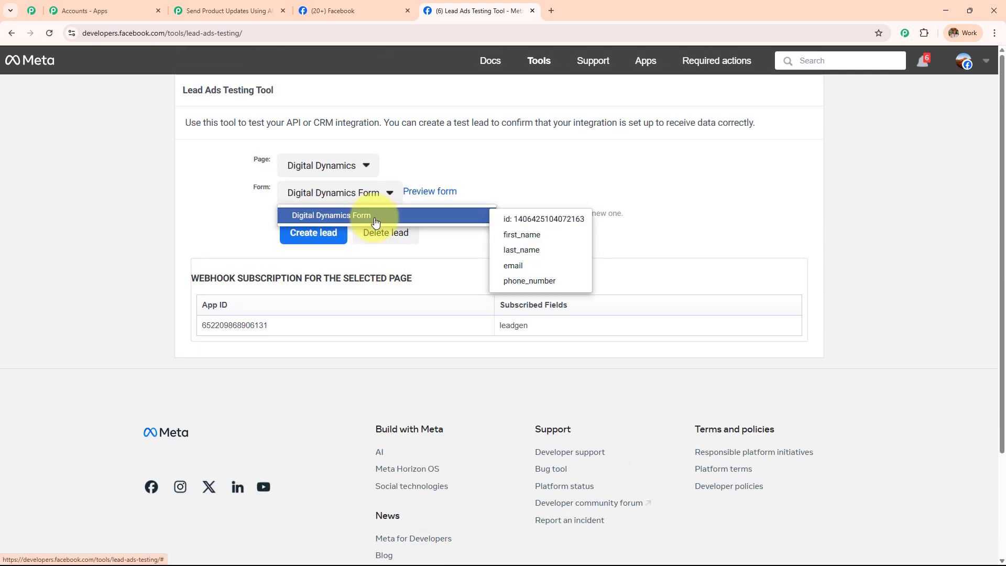
click(375, 222)
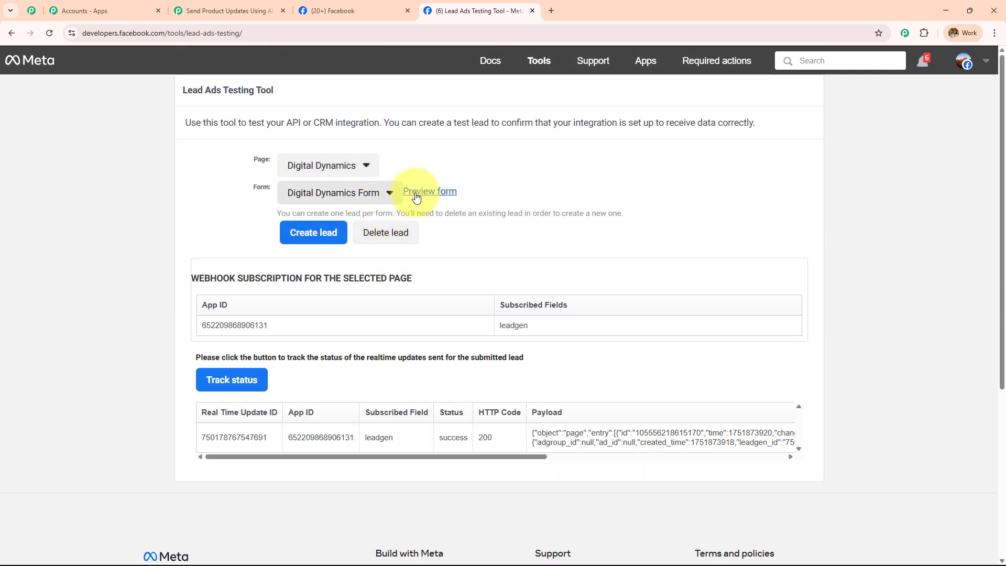
click(335, 201)
mouse_move(337, 220)
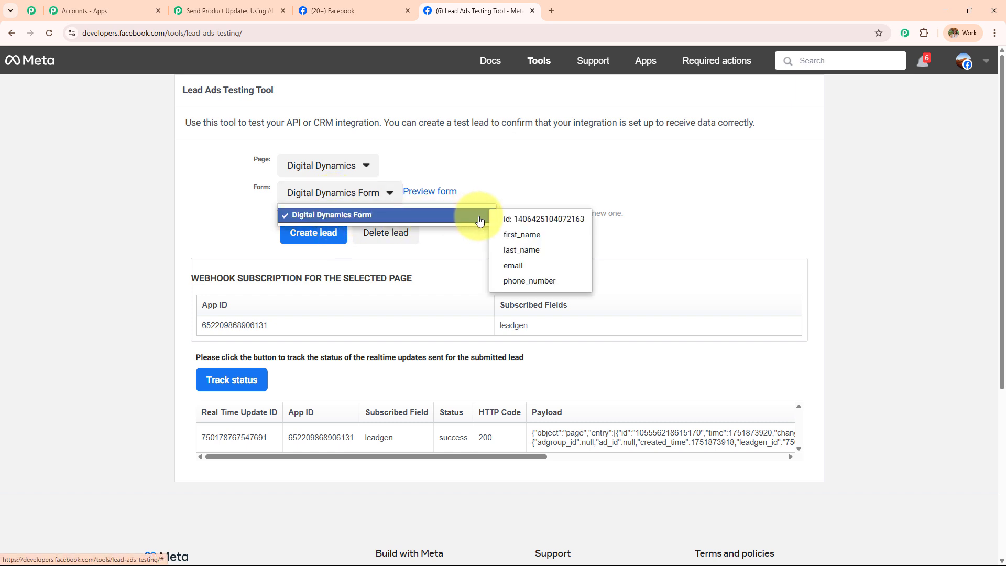
click(233, 9)
Choose Digital Dynamics Form as the Lead Gen Form, matching the testing tool's selection.
scroll(366, 209, down, 3)
click(326, 189)
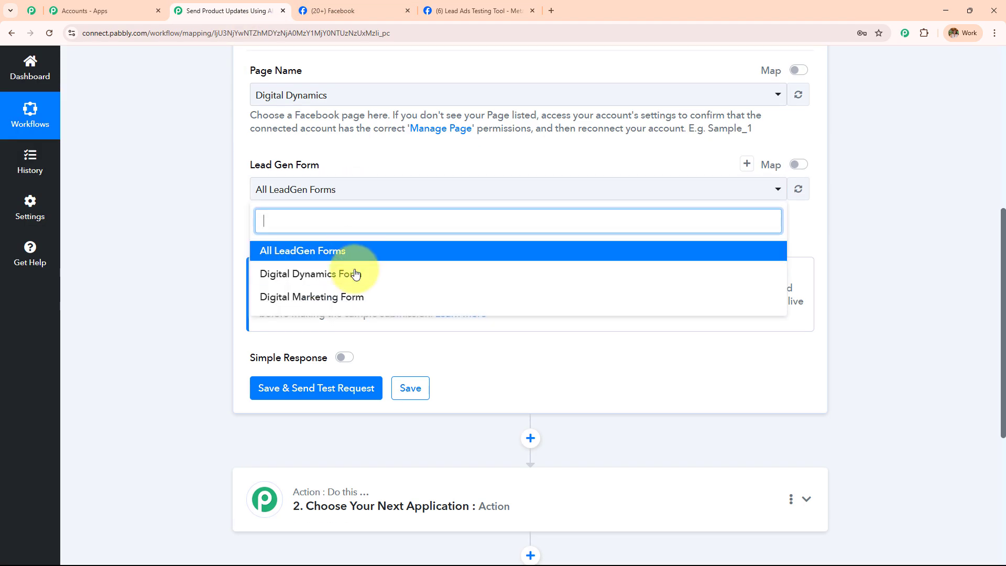
click(356, 284)
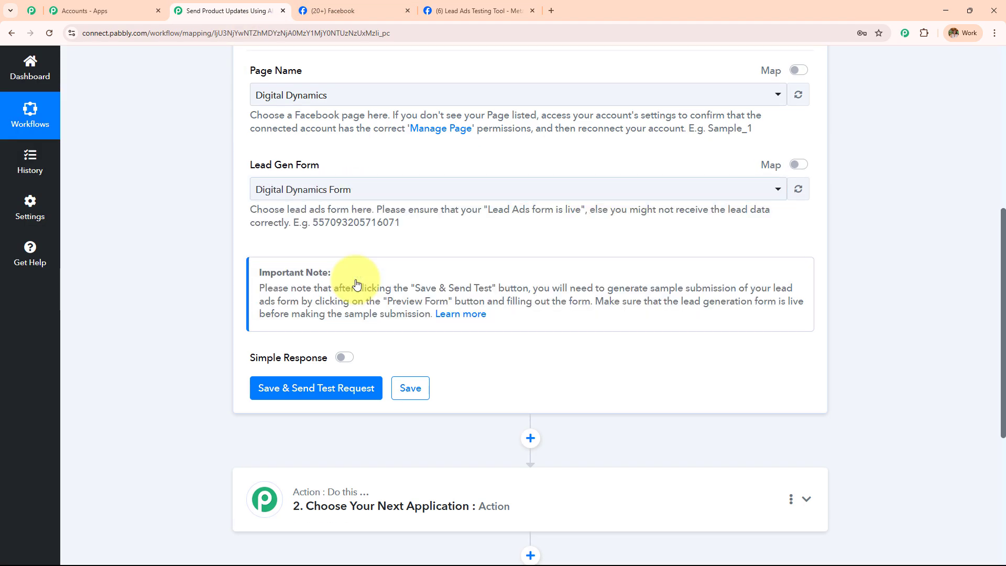
click(344, 192)
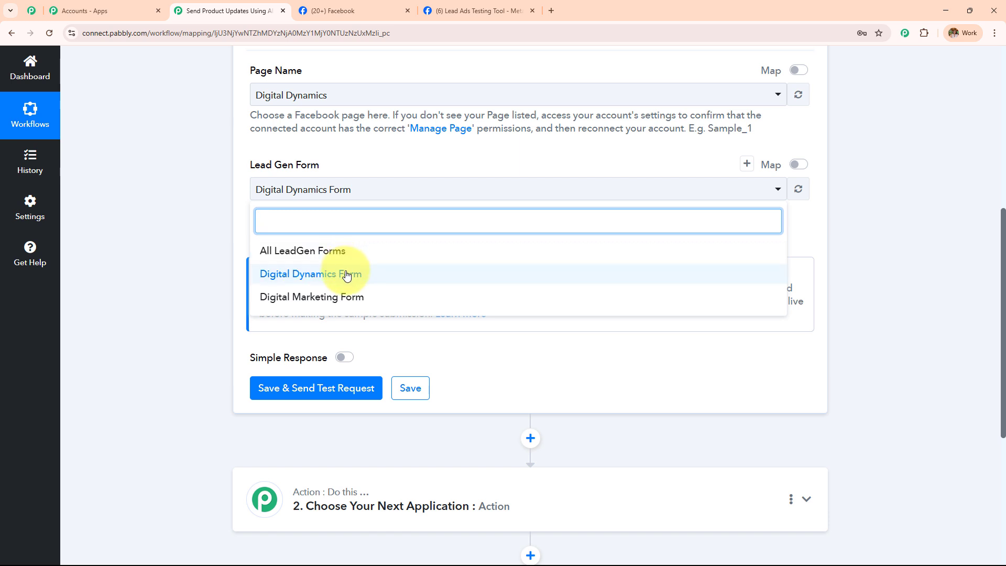
click(346, 275)
click(477, 11)
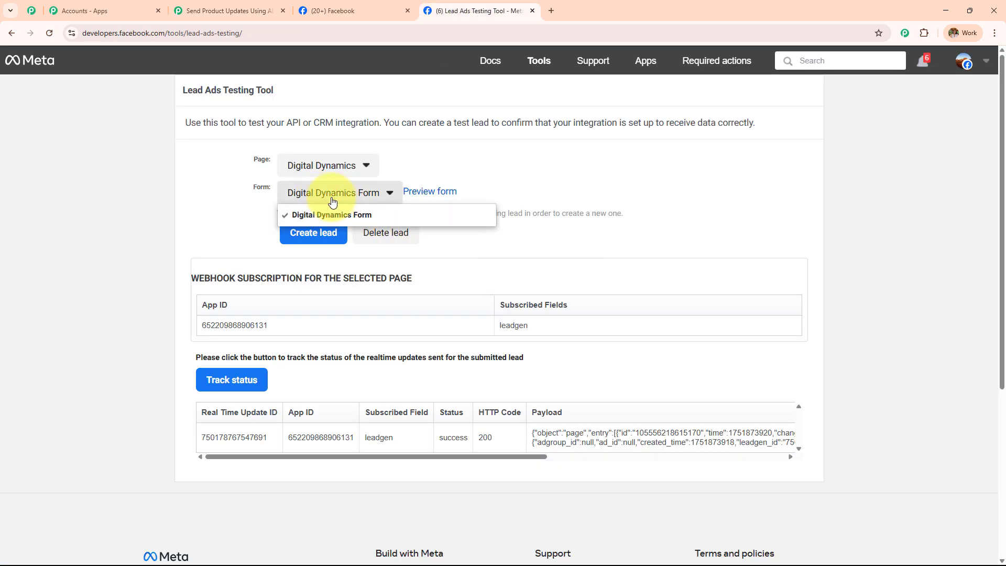
mouse_move(334, 216)
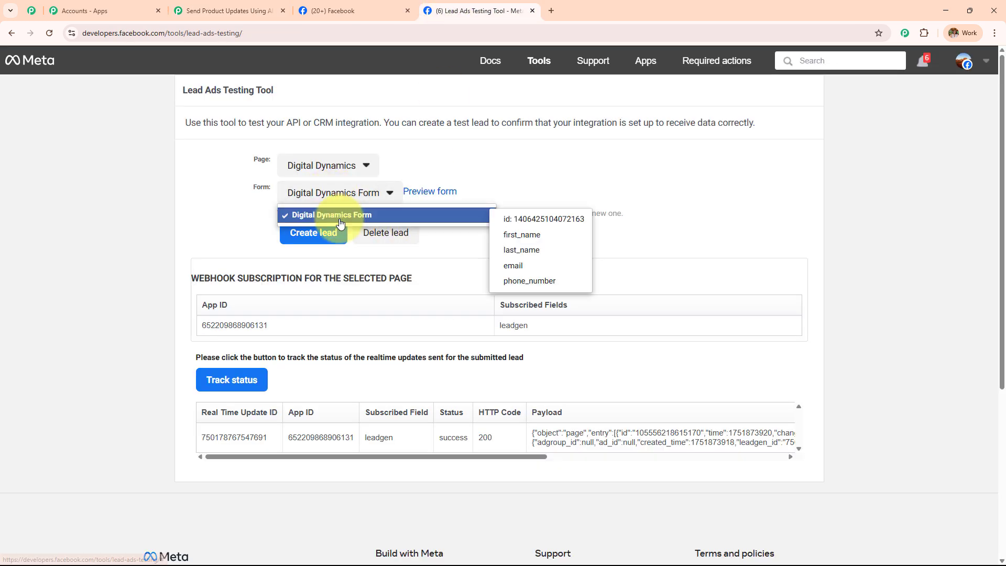
click(394, 216)
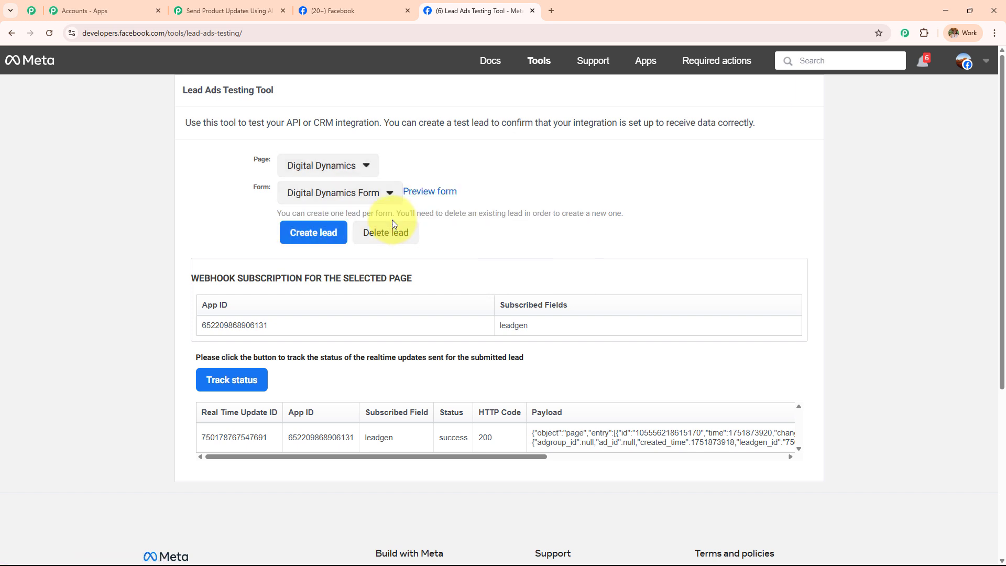
click(252, 10)
Save the trigger and send a test request so it awaits a webhook response.
click(266, 388)
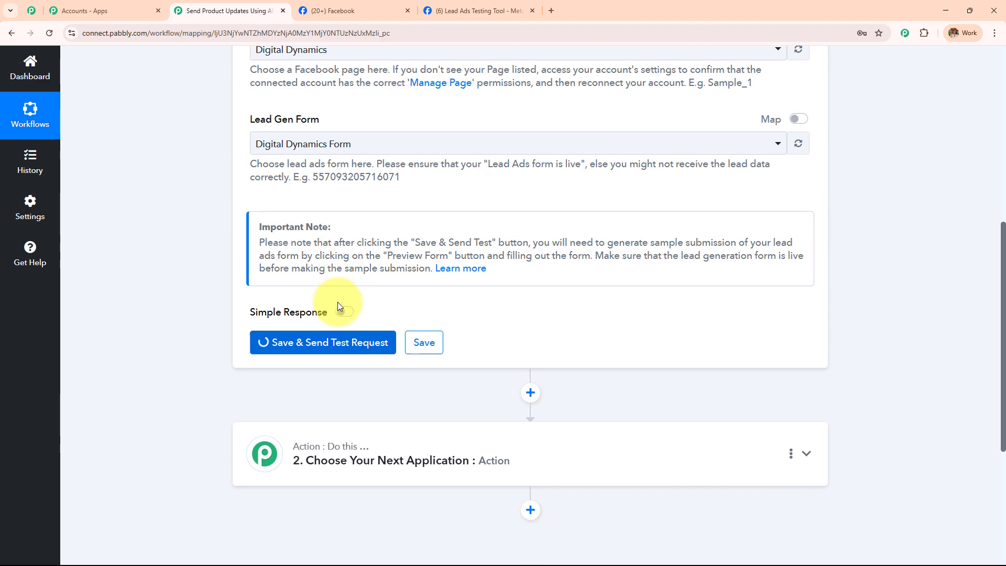
scroll(336, 308, up, 3)
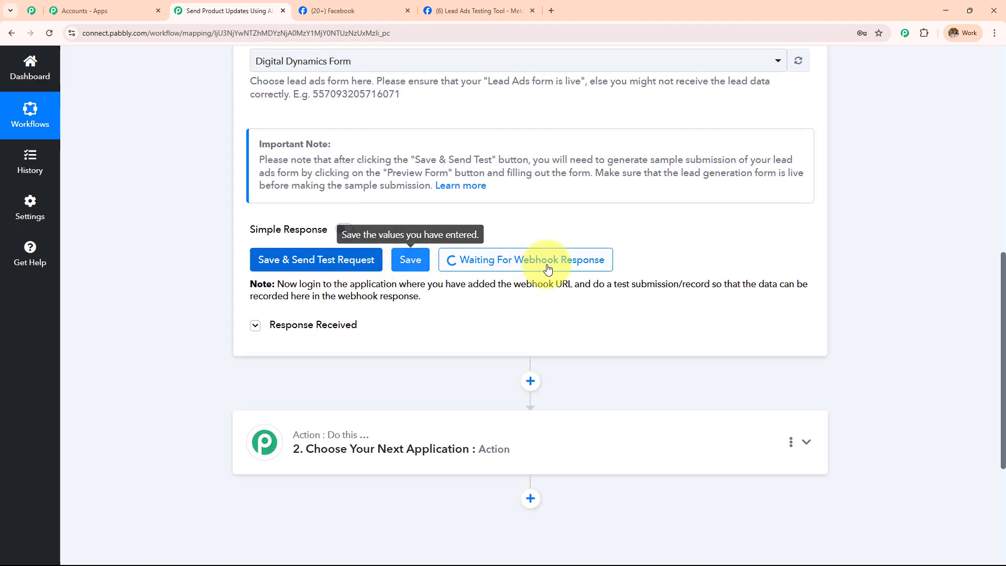
drag(277, 283, 524, 324)
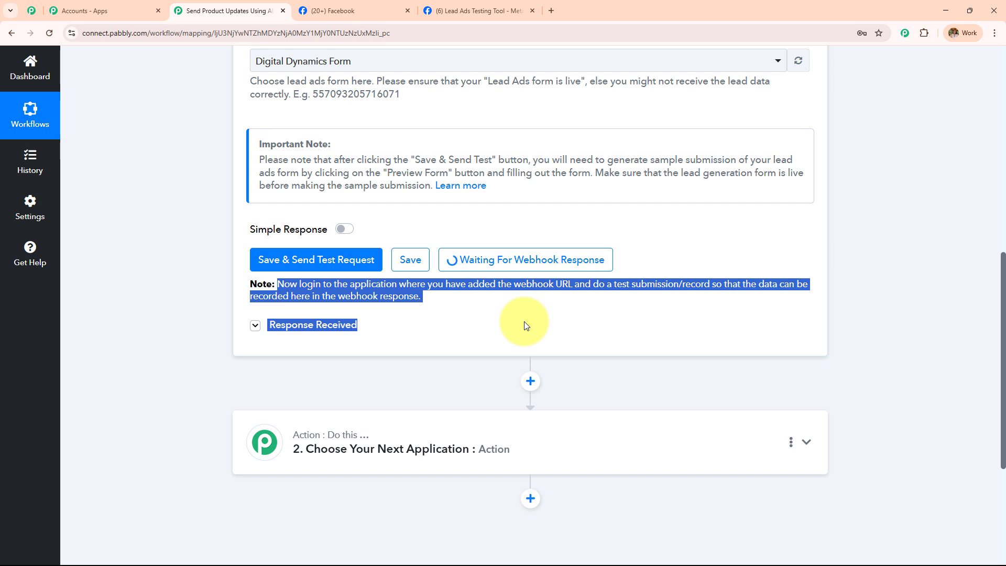
scroll(524, 322, up, 7)
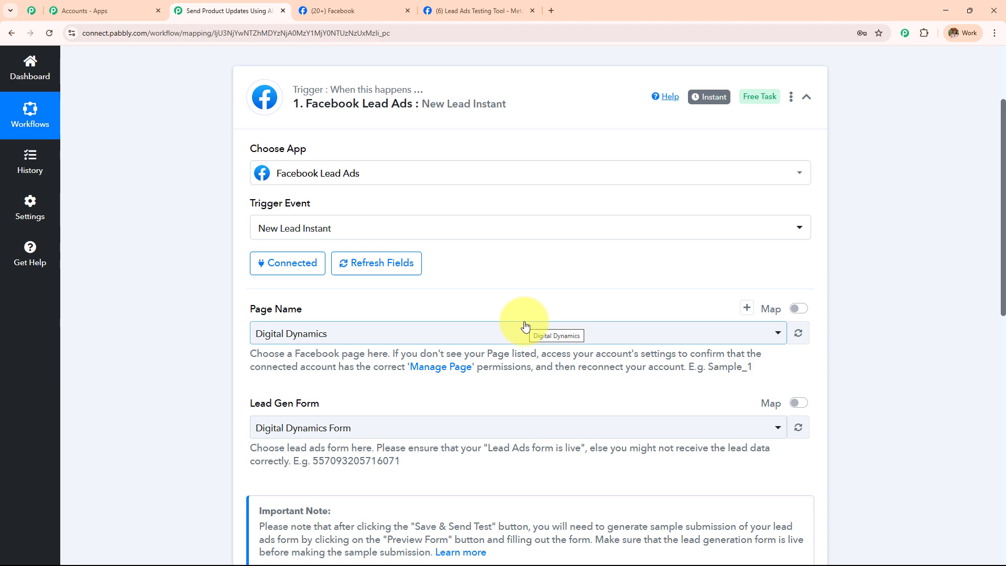
scroll(525, 326, down, 8)
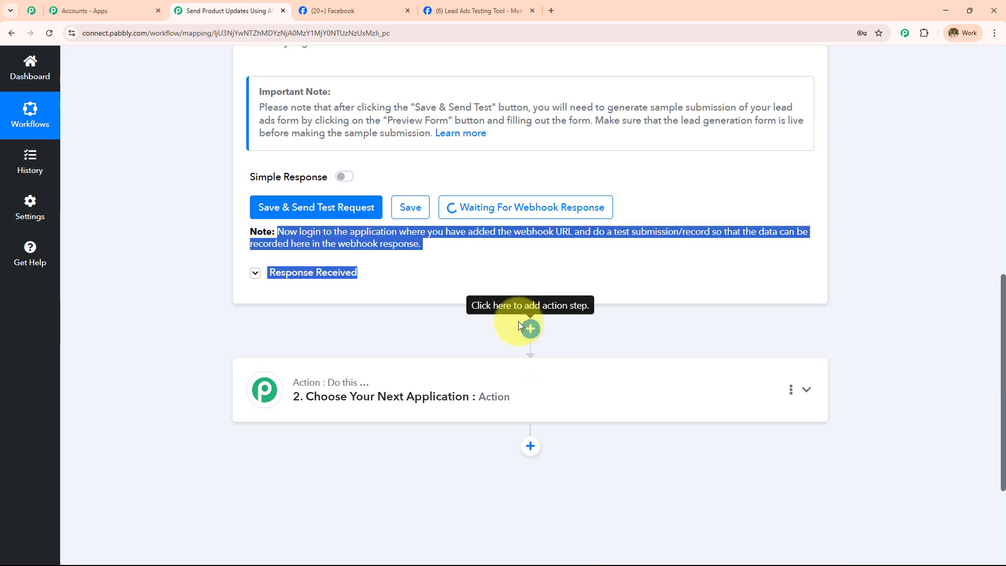
click(427, 7)
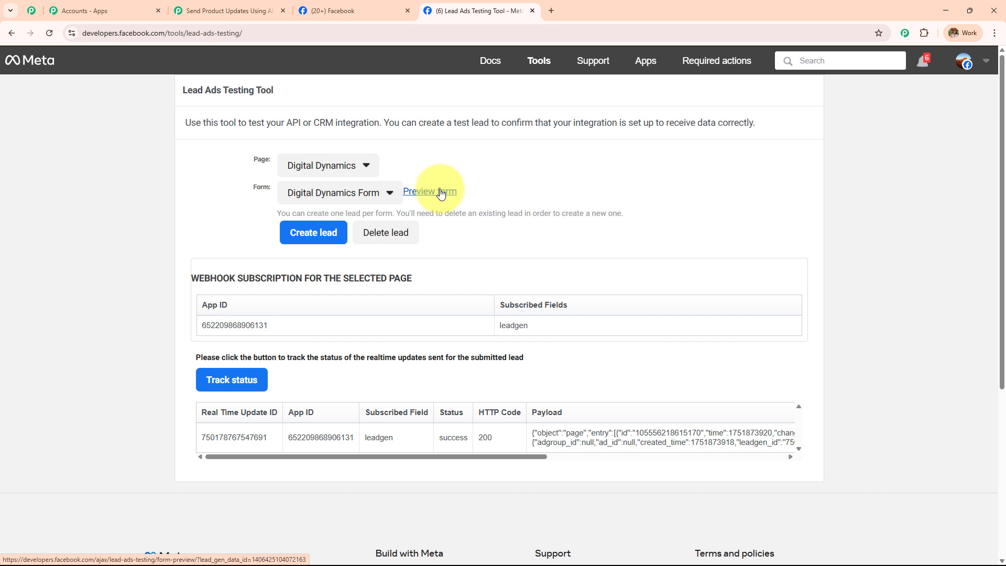
Delete the old test lead and preview Digital Dynamics Form on the Digital Dynamics page.
click(375, 243)
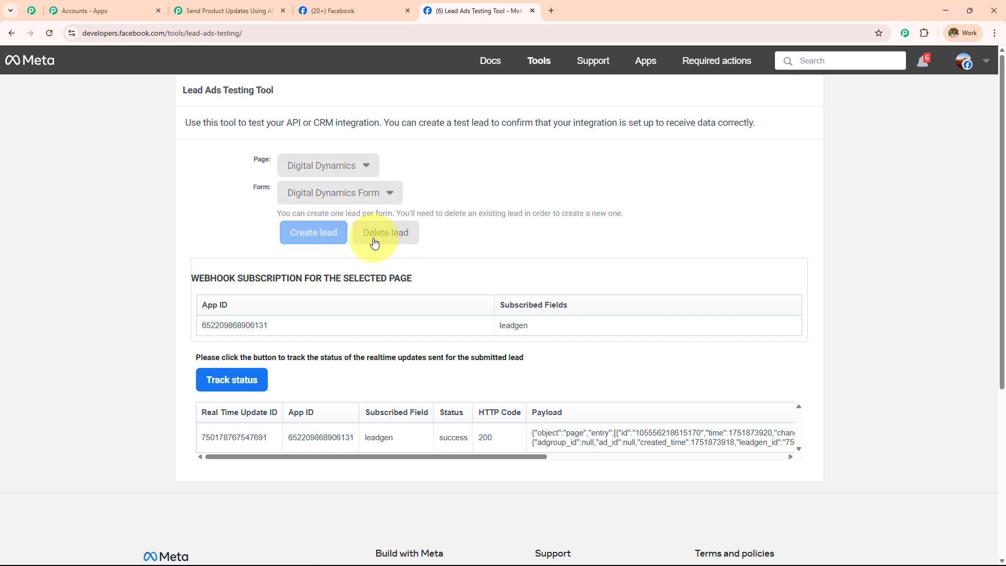
click(48, 33)
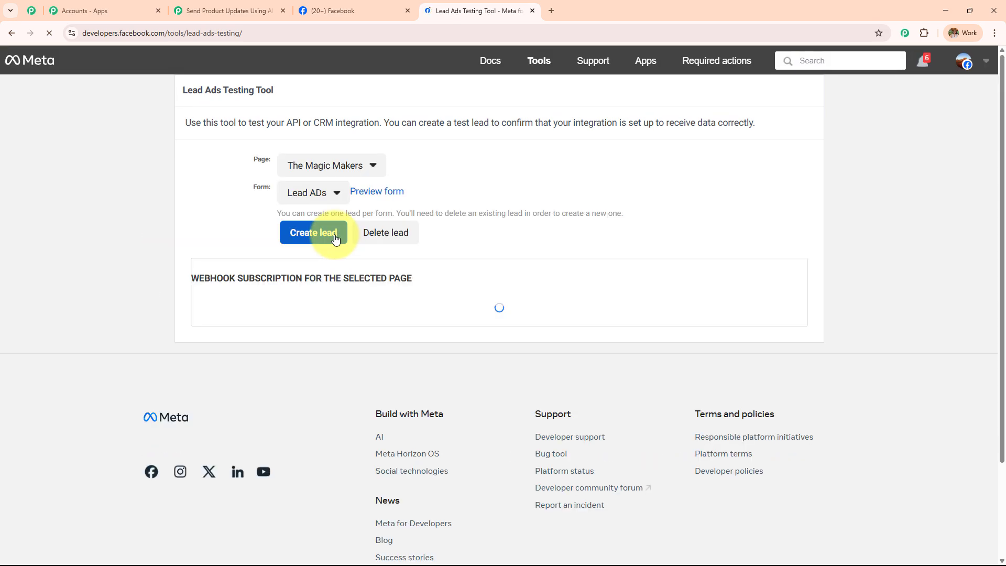
click(315, 175)
scroll(326, 406, down, 18)
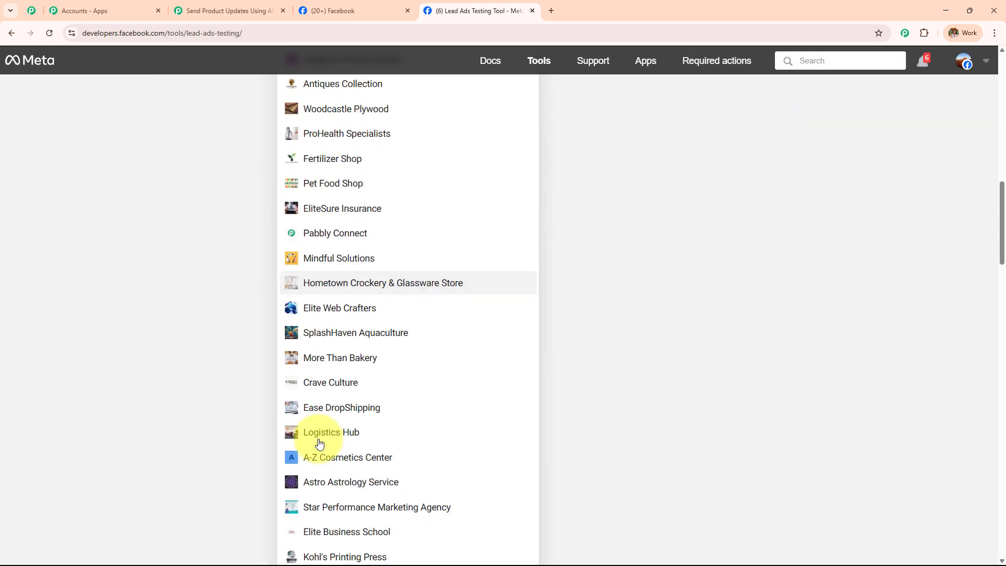
scroll(316, 445, down, 5)
click(314, 445)
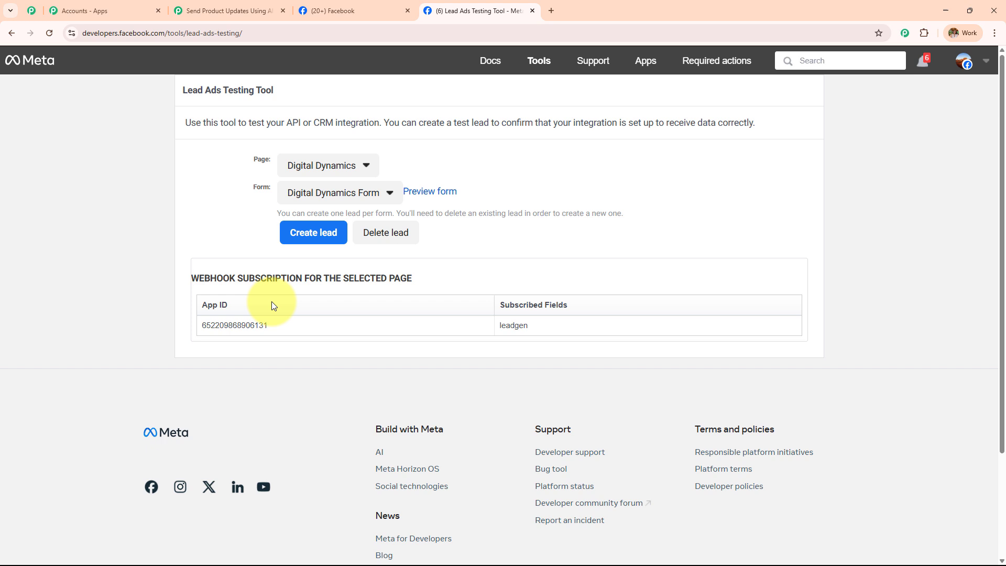
click(324, 203)
click(327, 215)
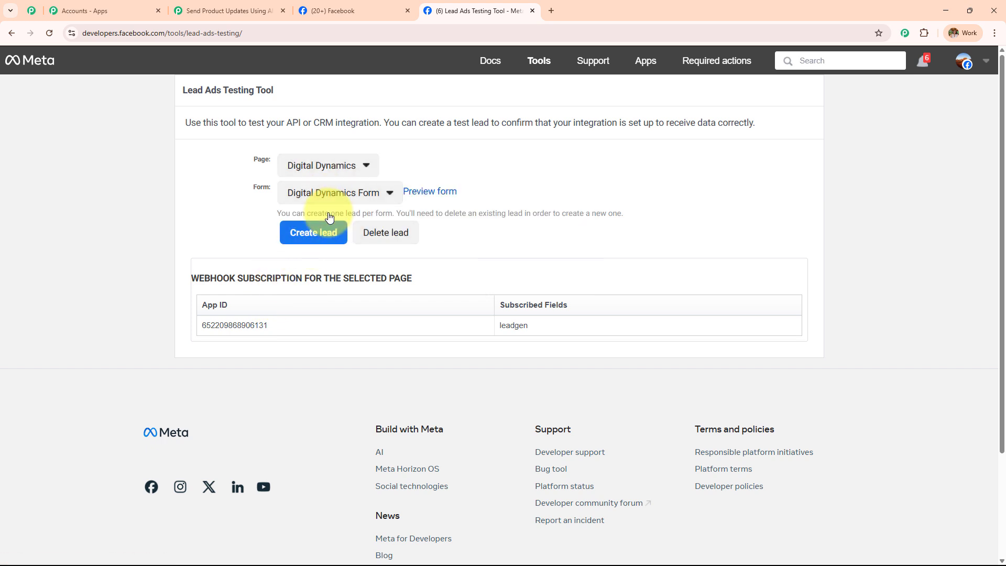
click(437, 193)
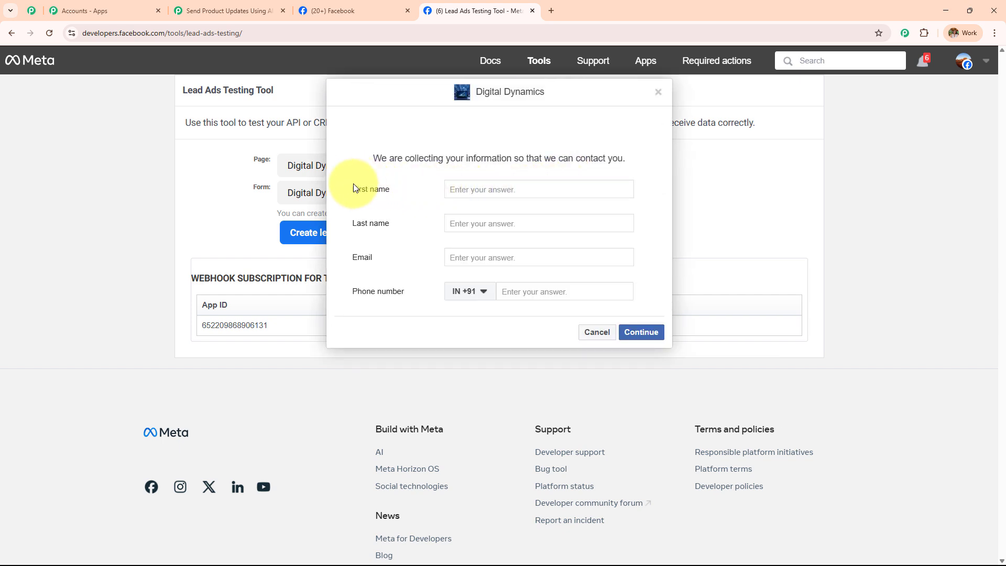
drag(353, 190, 413, 303)
Fill in the lead's name, email and phone number, then continue and submit.
click(395, 224)
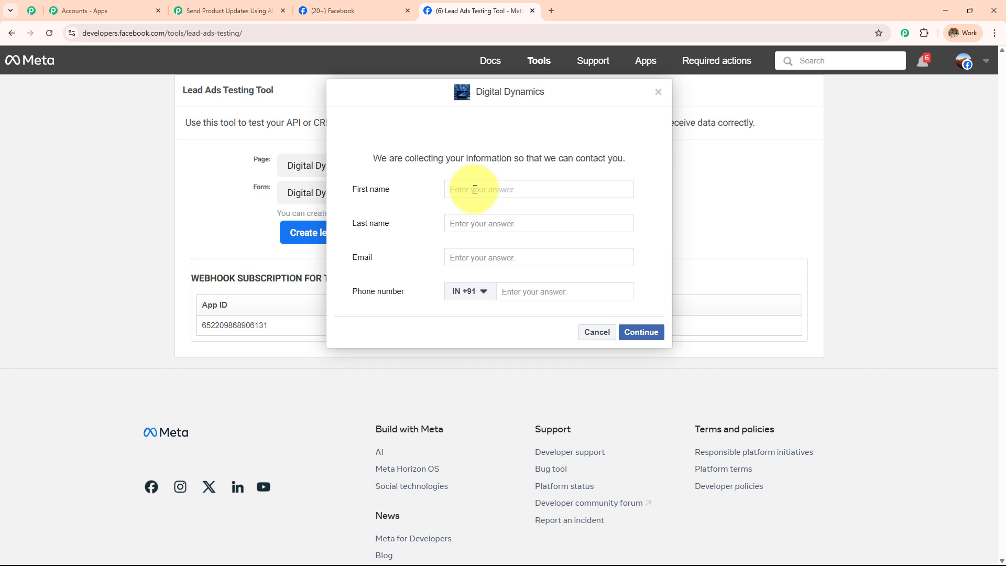
text(Current)
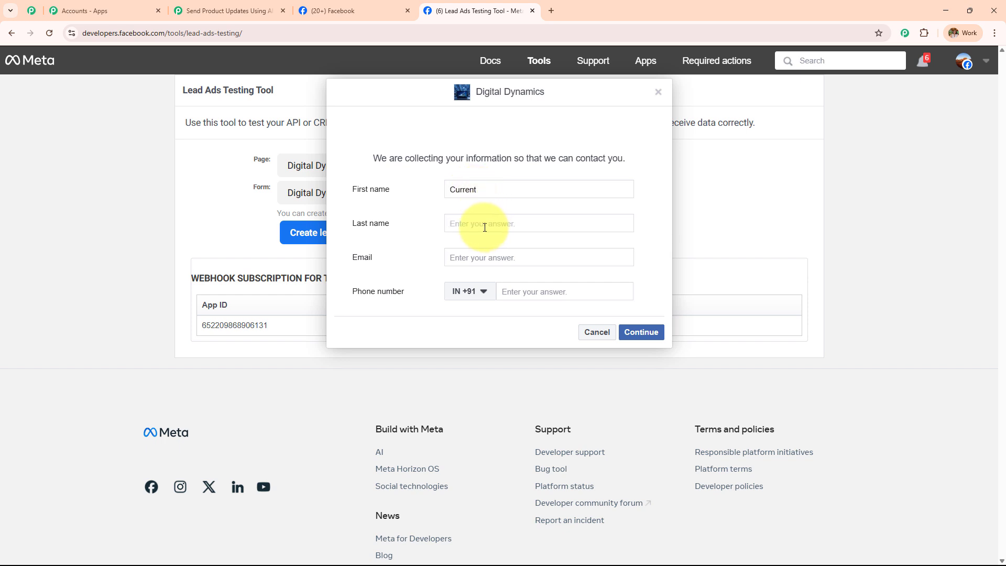
click(485, 227)
text(User)
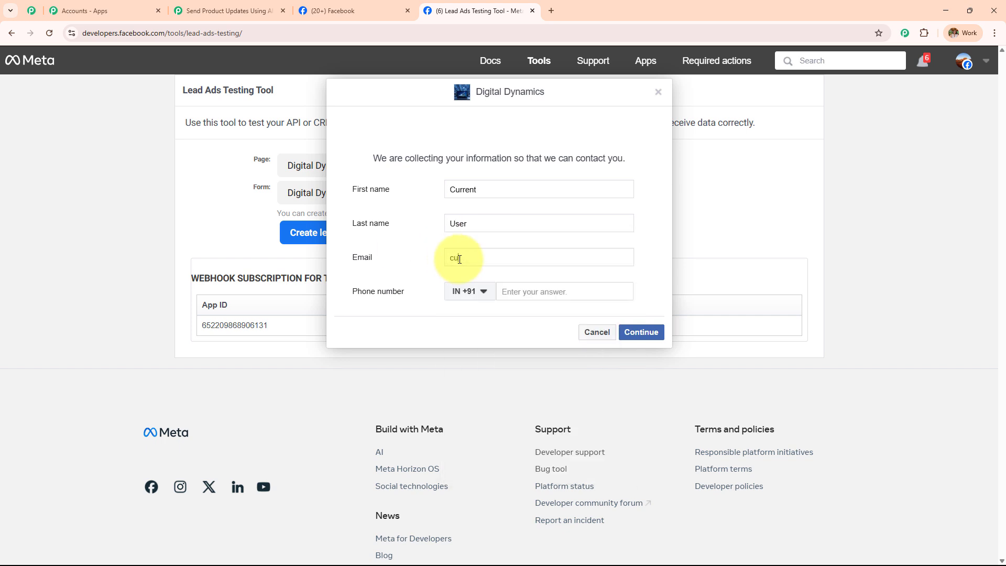
click(522, 291)
text(85)
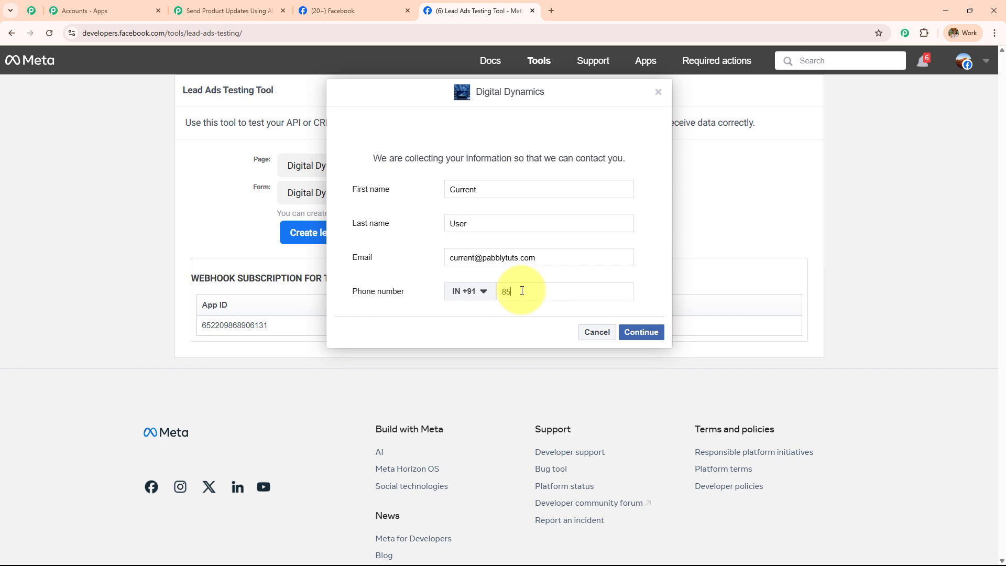
text(85858585)
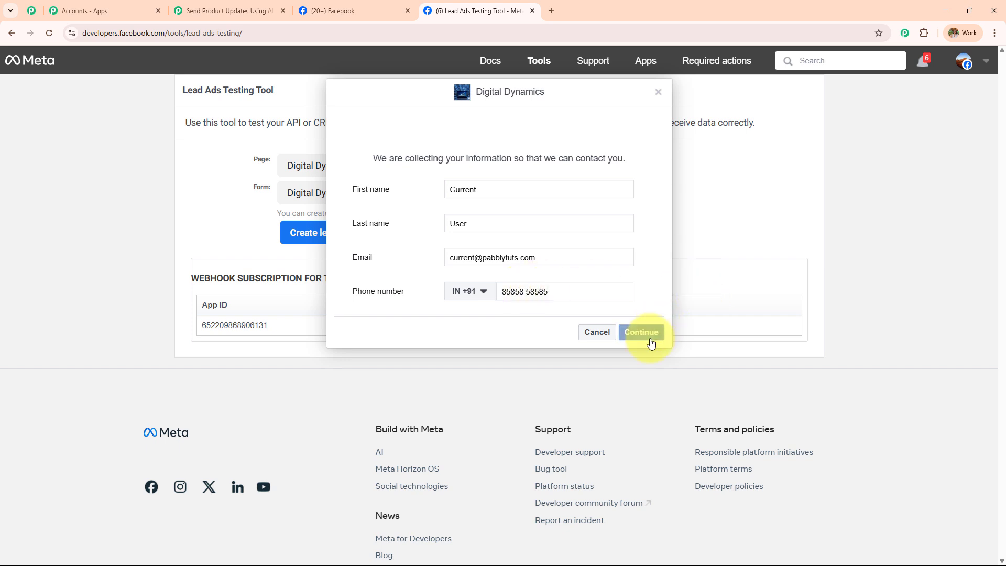
click(643, 332)
click(650, 259)
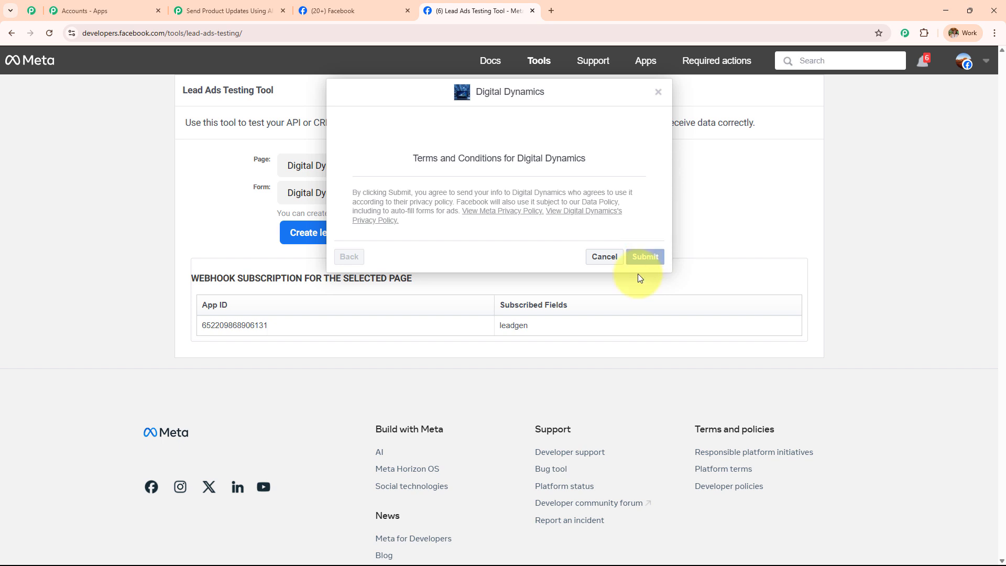
drag(429, 153, 637, 187)
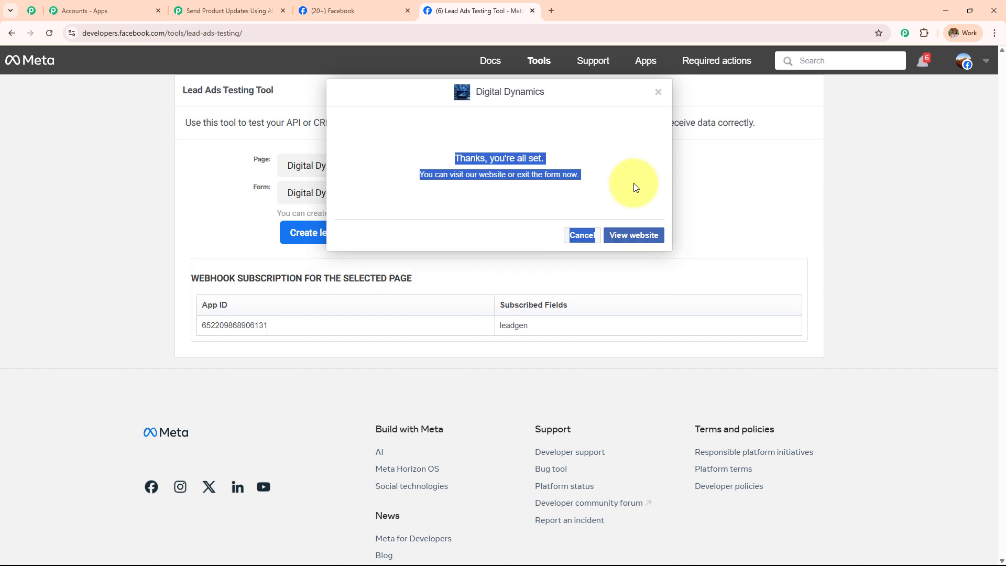
click(215, 9)
Inspect the captured first name, last name, email and phone values in the response.
scroll(655, 171, down, 4)
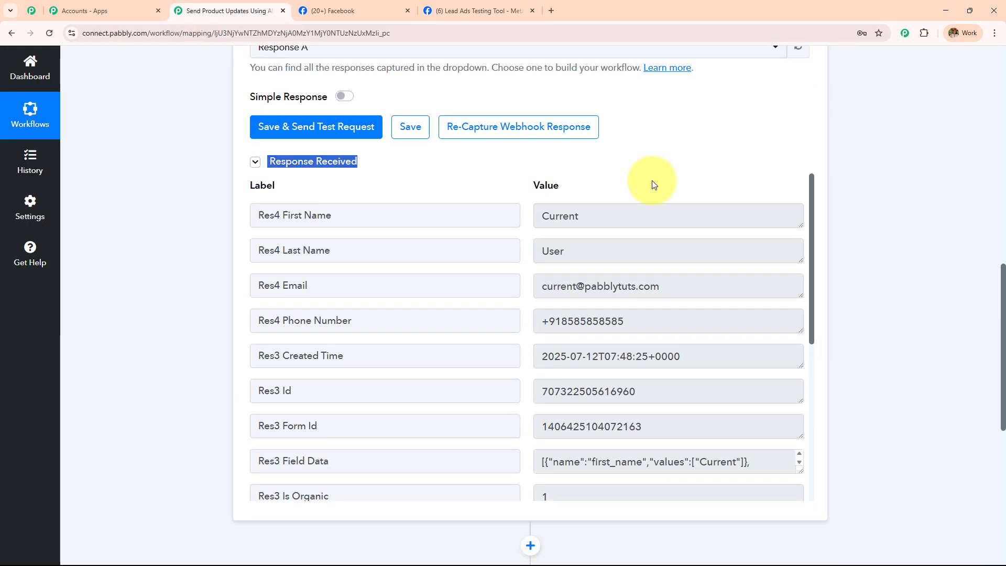
click(638, 160)
key(Tab)
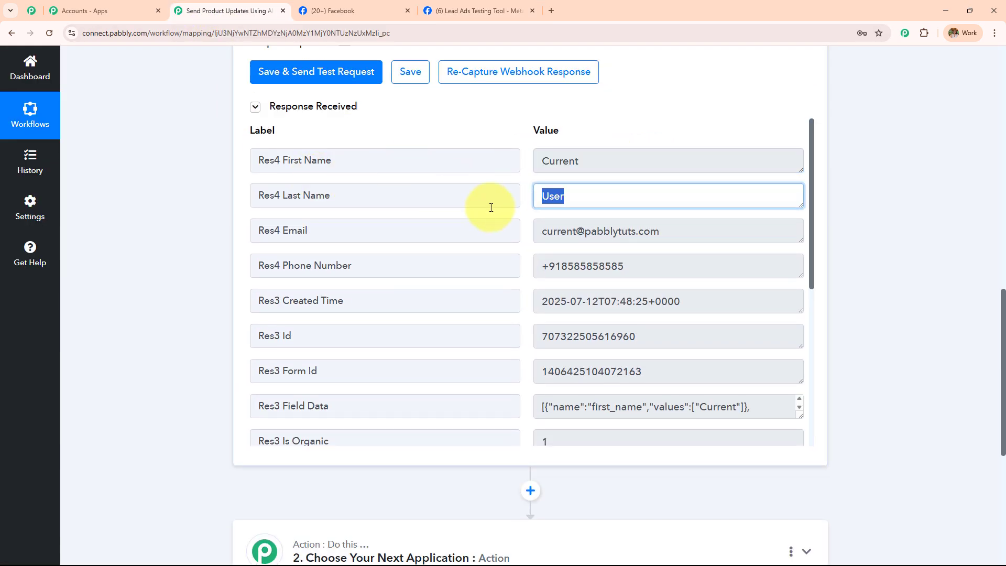
key(Tab)
key(Tab)
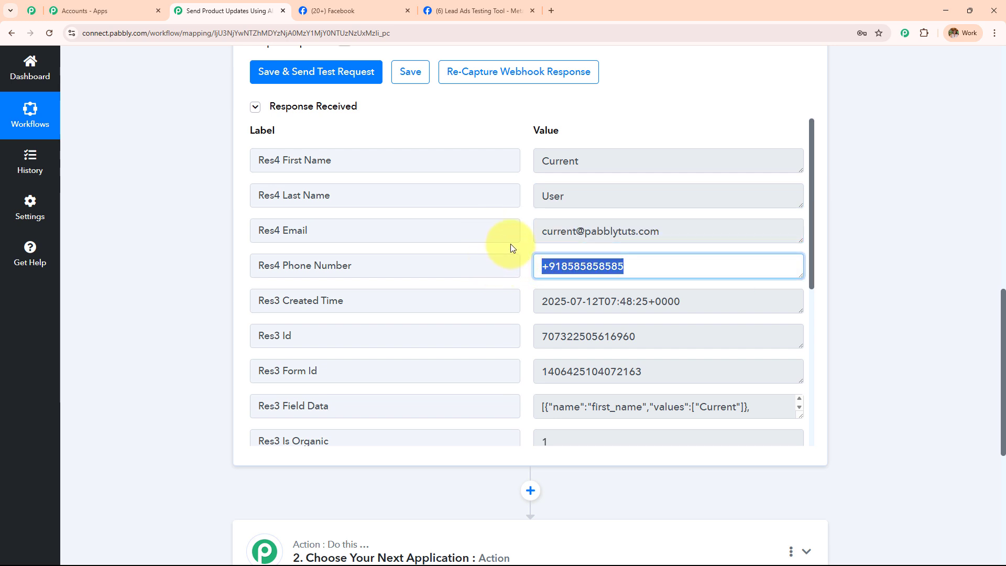
click(596, 161)
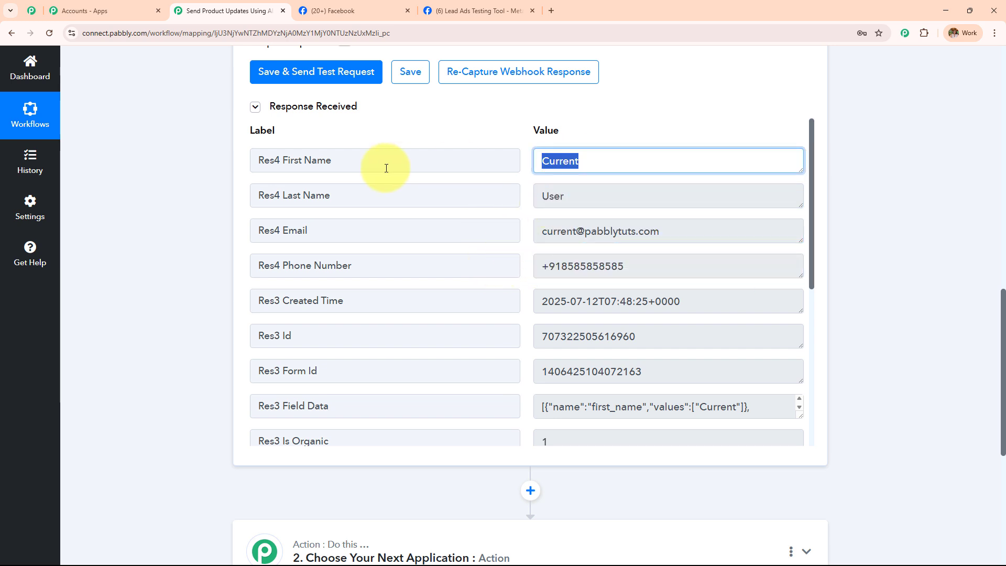
click(551, 195)
click(652, 231)
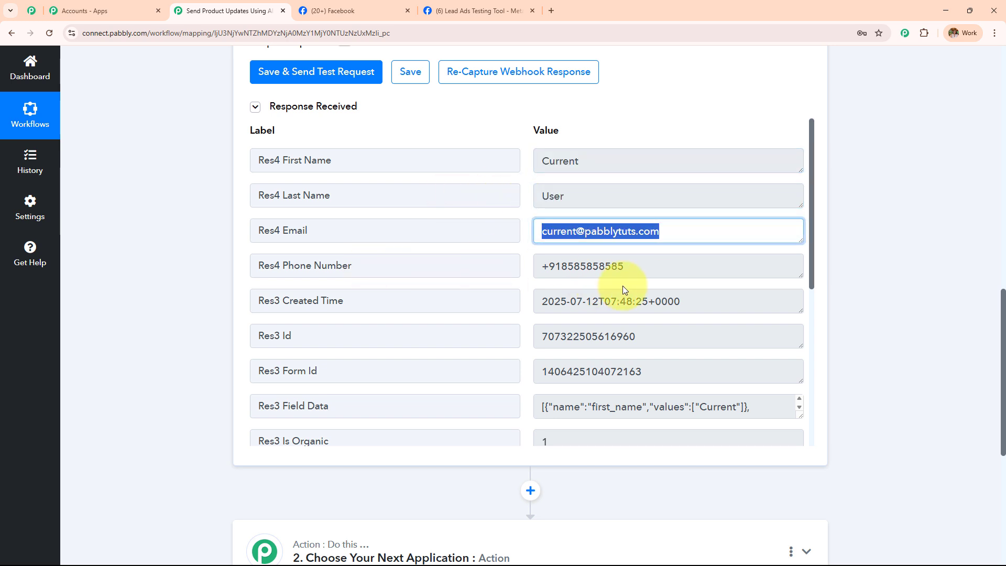
click(653, 270)
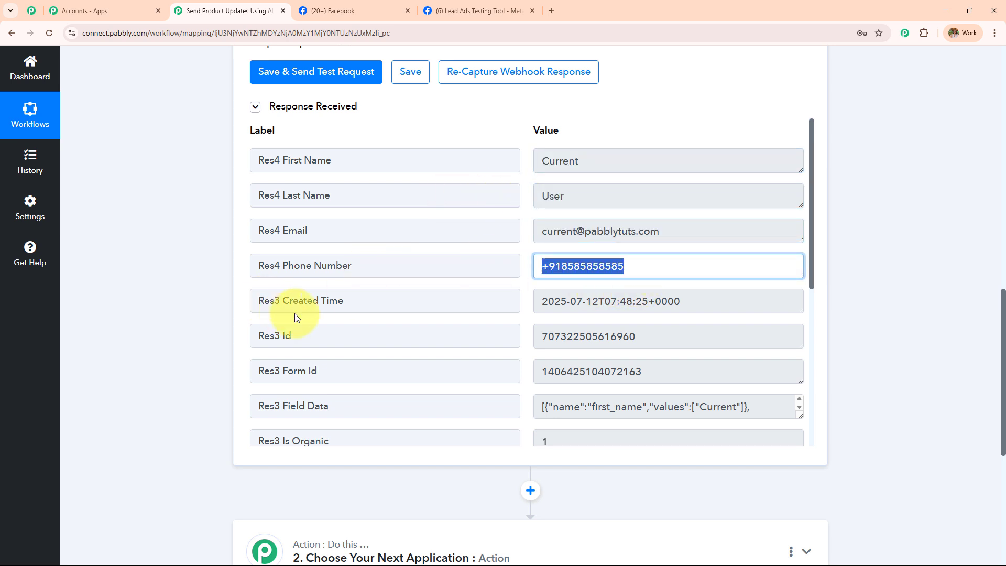
scroll(467, 321, down, 5)
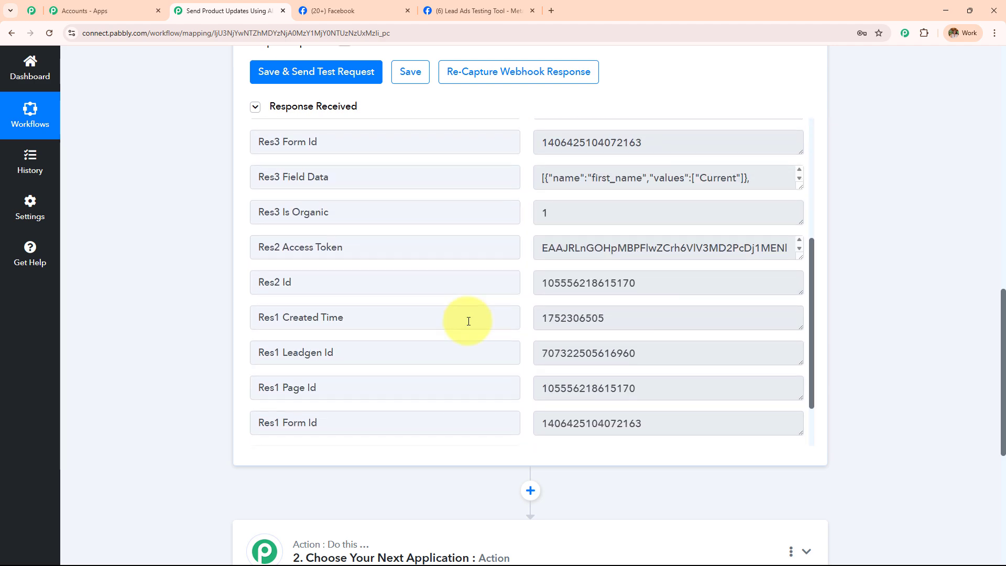
scroll(468, 321, up, 3)
scroll(468, 322, up, 3)
scroll(182, 248, up, 11)
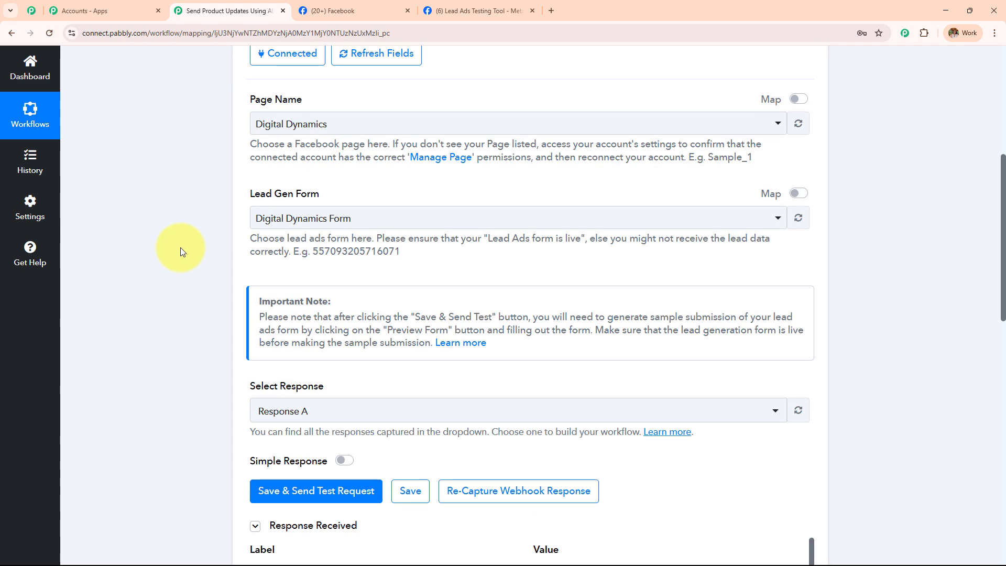
Collapse the Facebook Lead Ads trigger step to reveal the following action step.
click(471, 9)
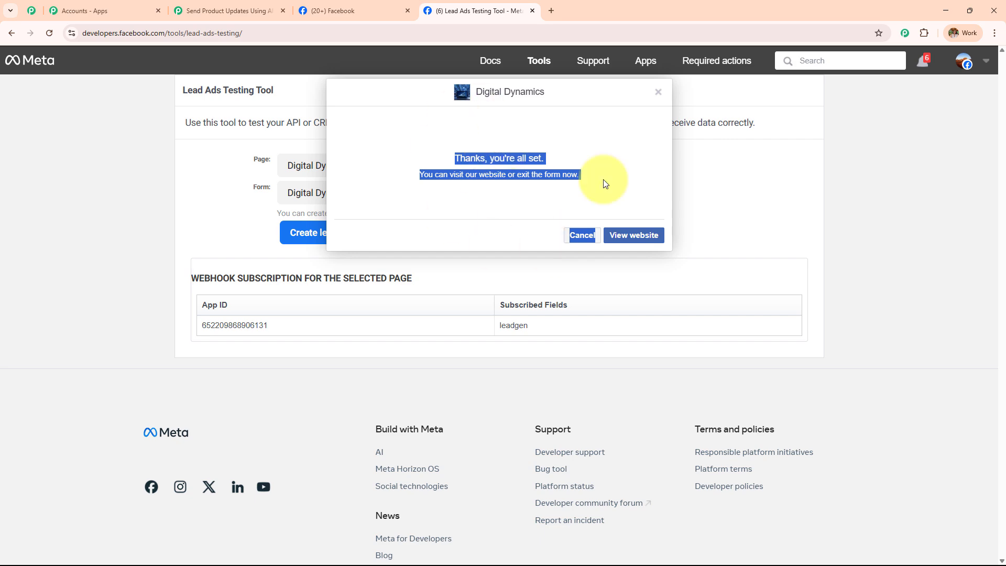
click(225, 10)
scroll(419, 258, up, 2)
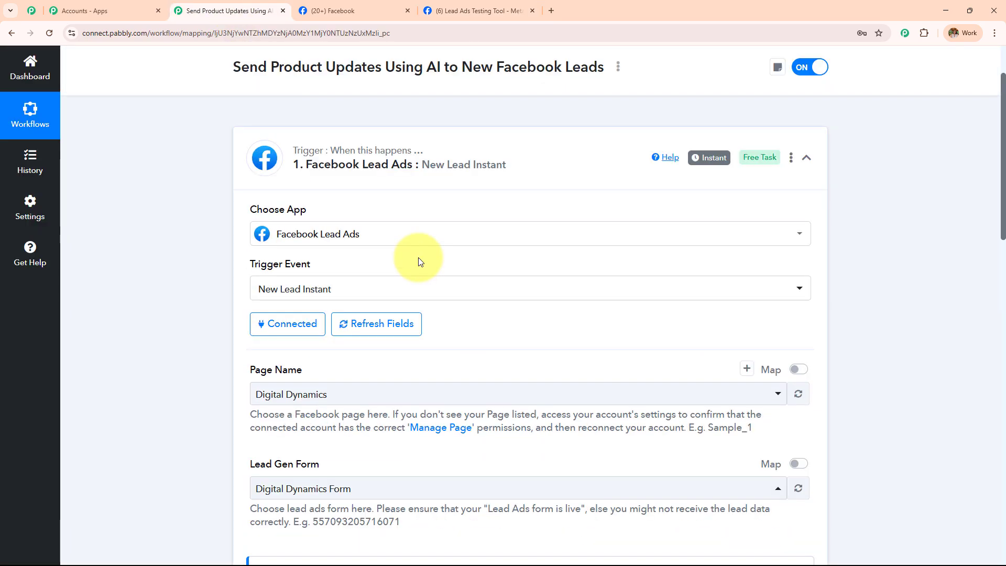
scroll(419, 262, down, 12)
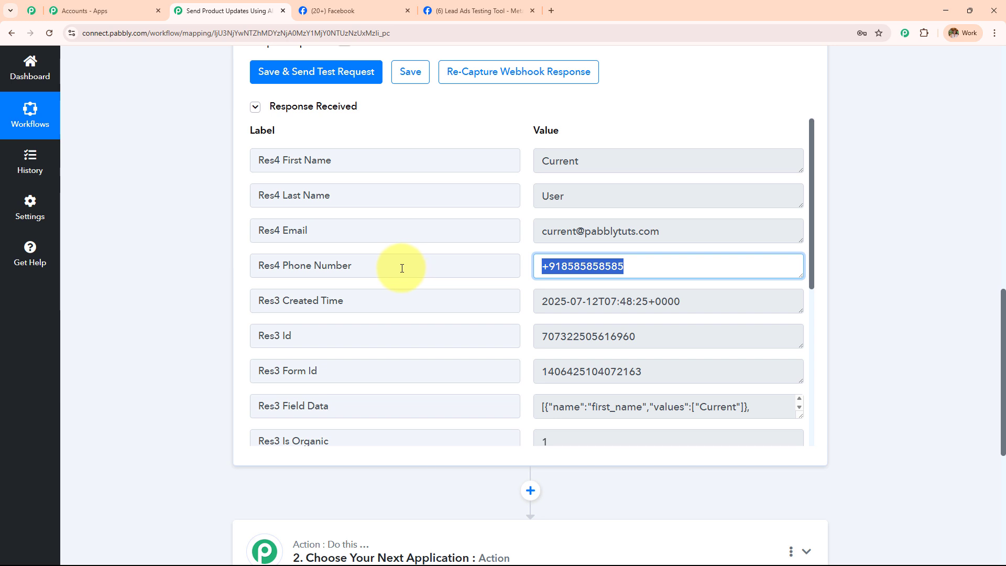
scroll(401, 269, up, 15)
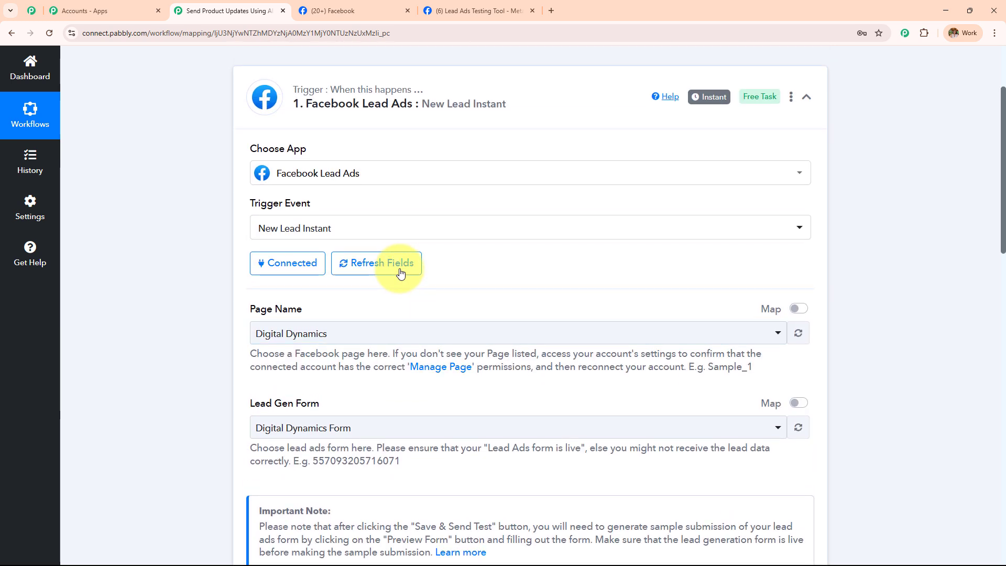
click(437, 127)
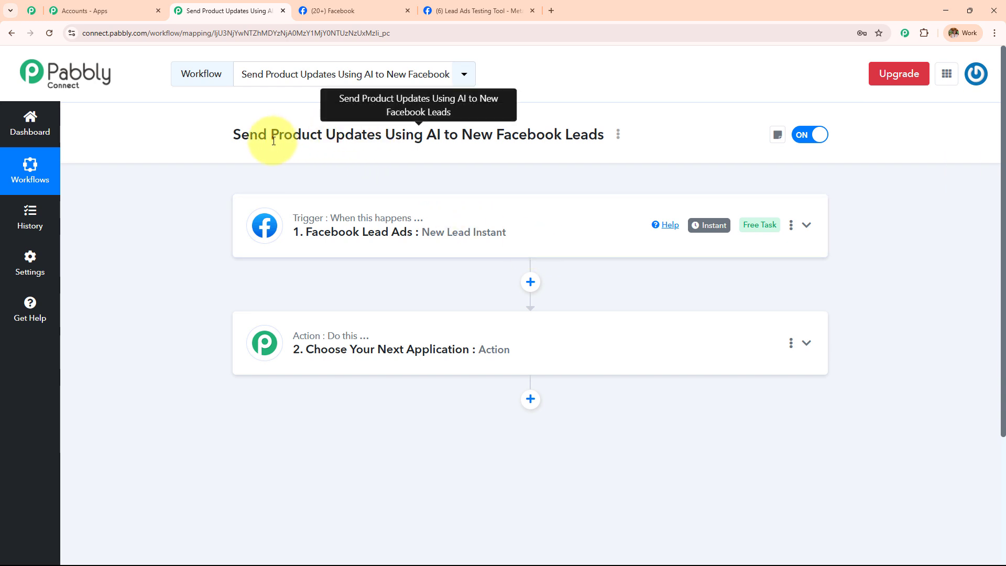
Search 'Open' and set the action step to OpenAI with the ChatGPT (Structured AI Output) event.
drag(271, 135, 445, 134)
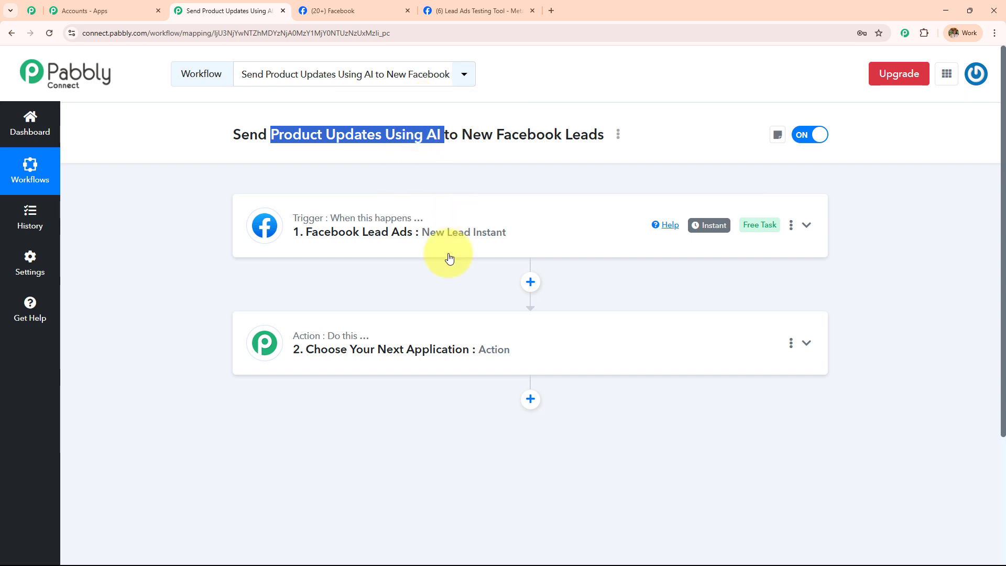
click(454, 334)
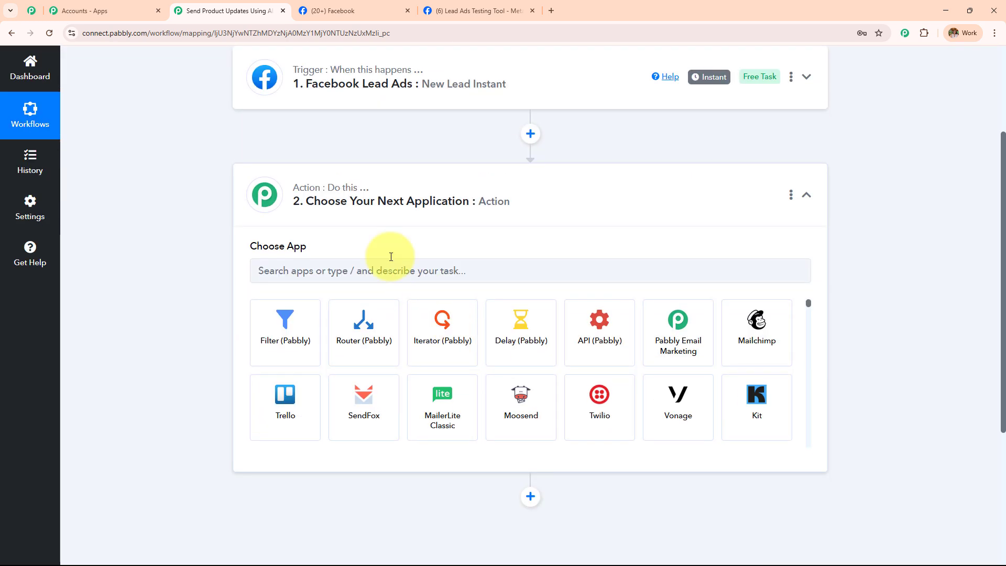
click(396, 269)
text(OpenAI (ChatGPT, DALL-E, Whisper)
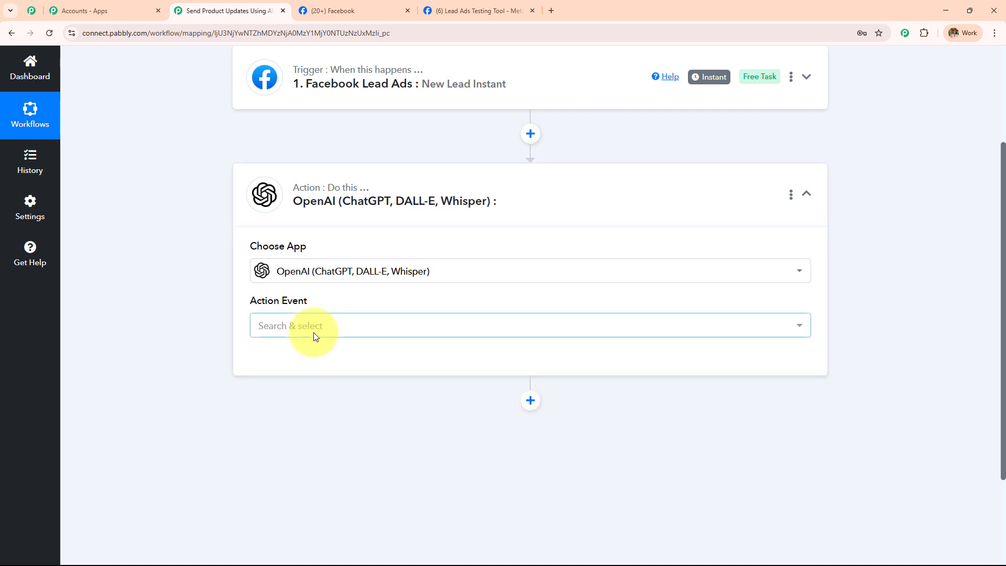
click(313, 332)
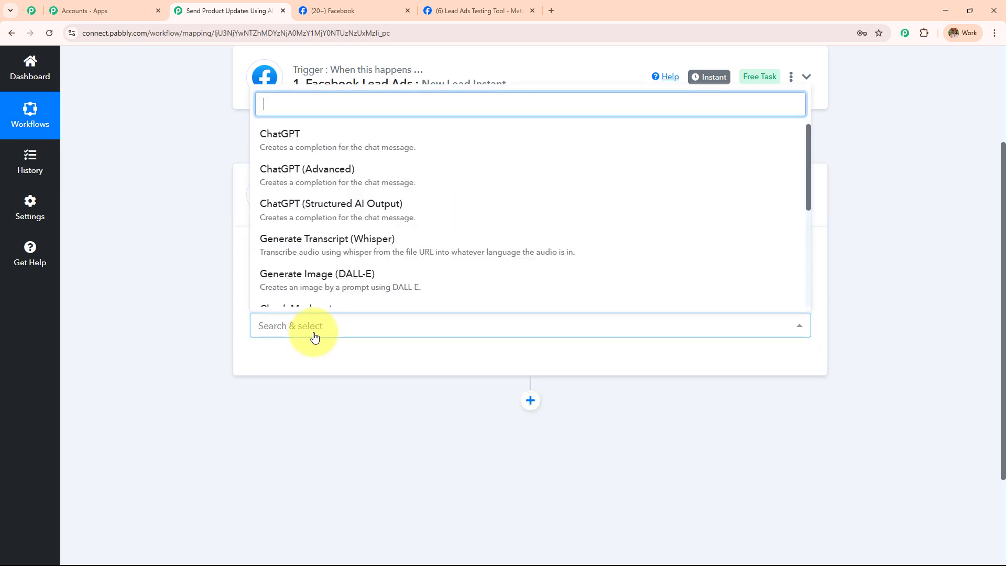
click(361, 208)
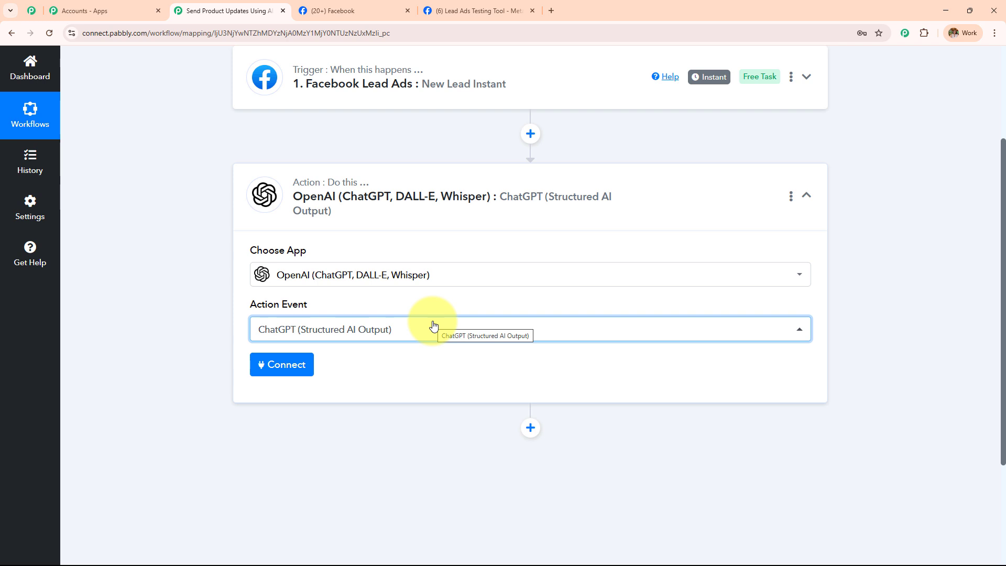
click(292, 367)
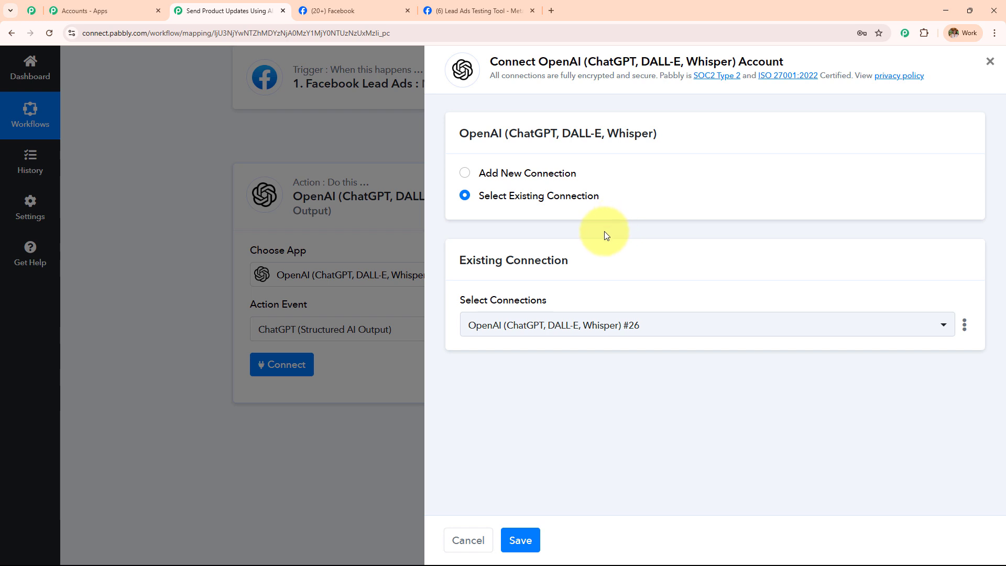
Choose Add New Connection to start OpenAI connection #27.
click(465, 175)
click(465, 197)
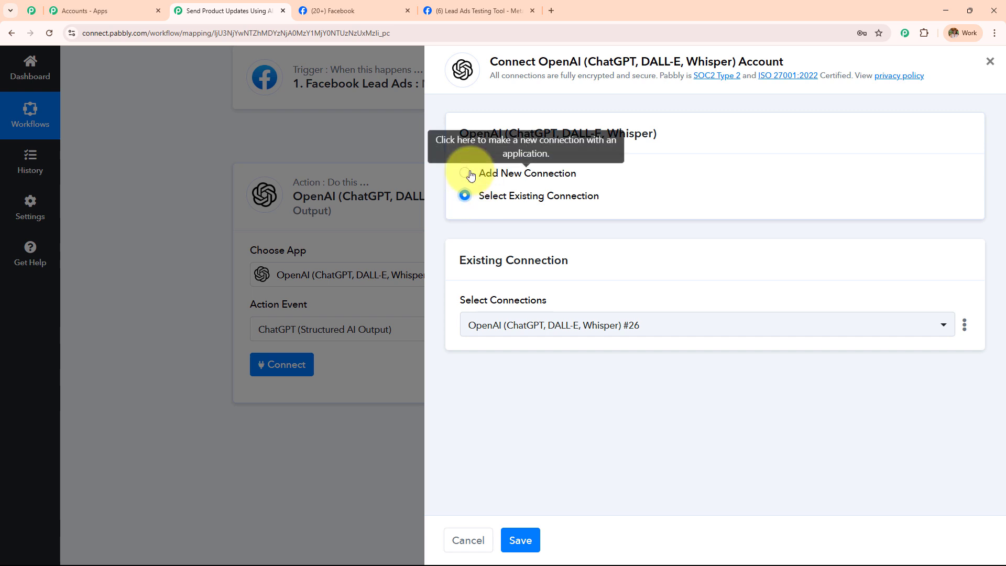
click(465, 173)
drag(480, 176, 508, 174)
drag(704, 169, 702, 174)
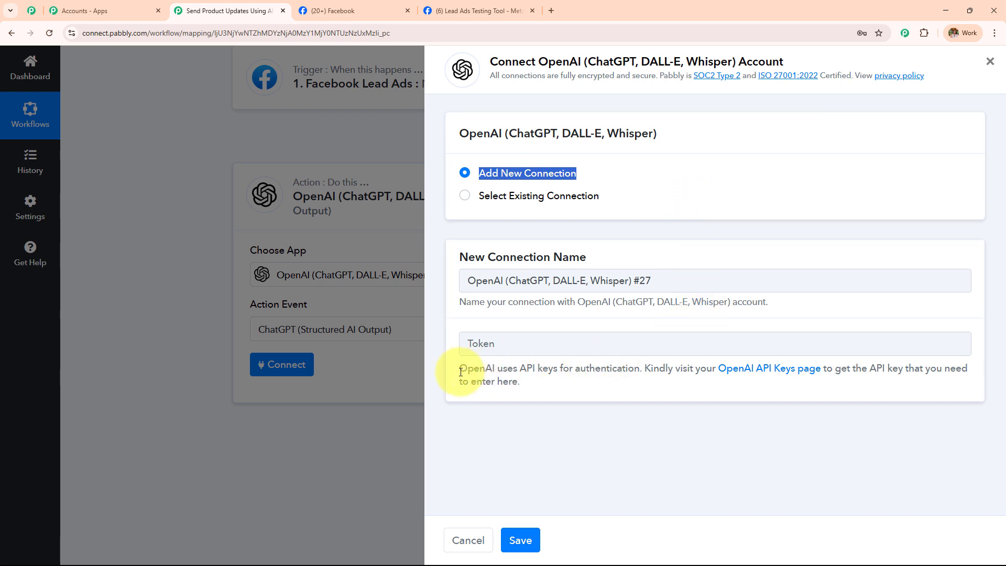
Open the OpenAI API Keys page from the link under the Token field.
drag(460, 367, 557, 387)
click(561, 385)
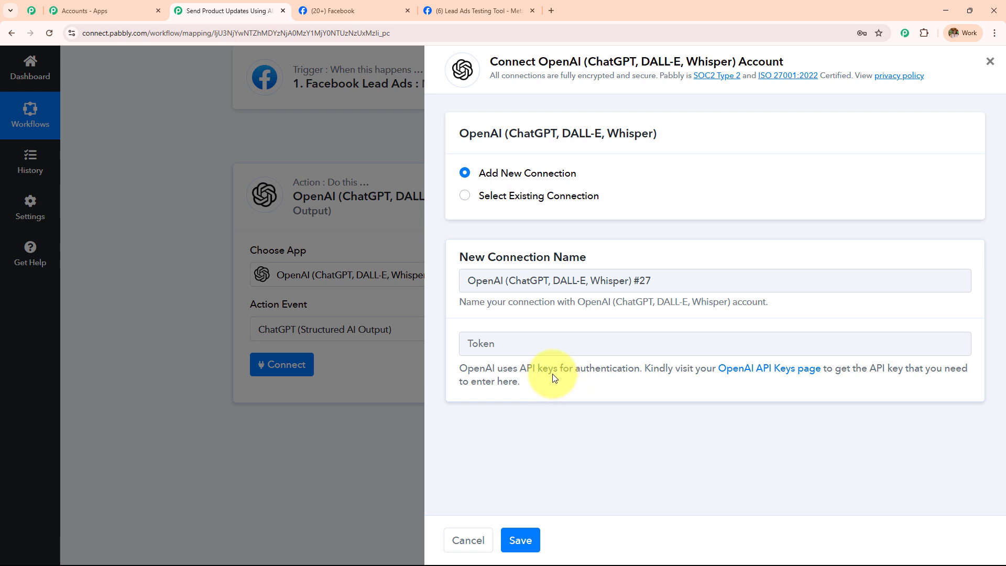
click(776, 374)
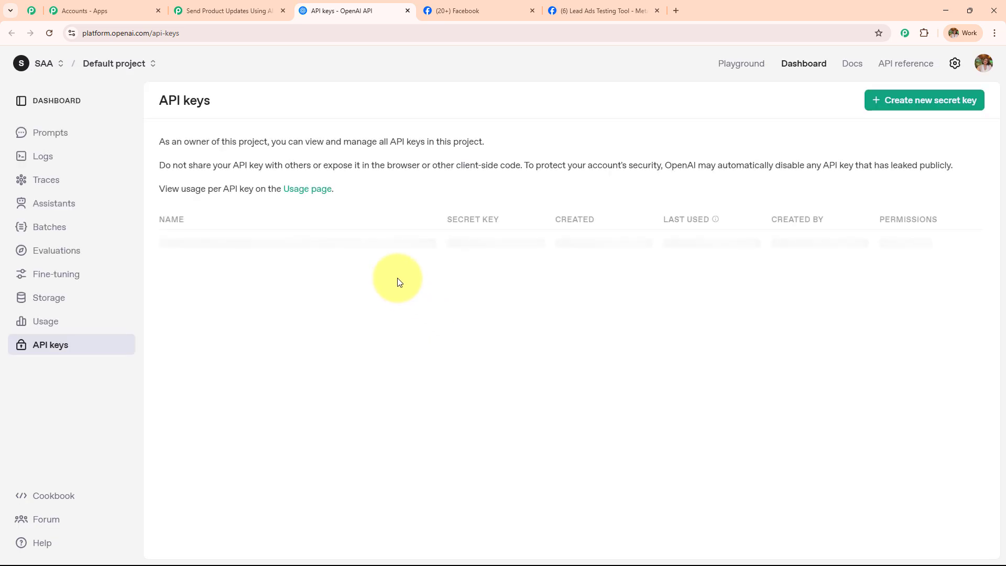
Start a secret key named Test in Default project, then close the form without creating it.
drag(160, 101, 238, 104)
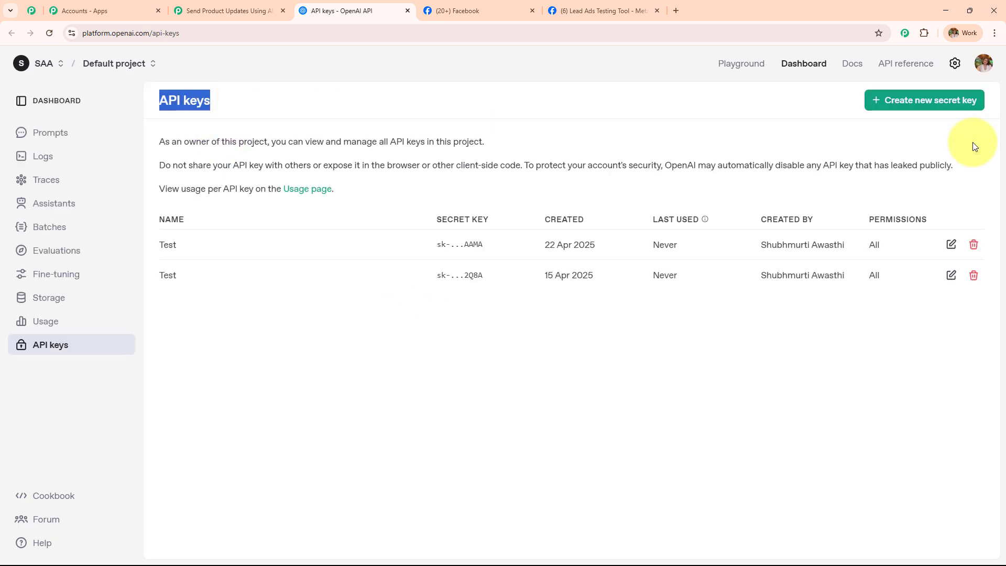
click(895, 109)
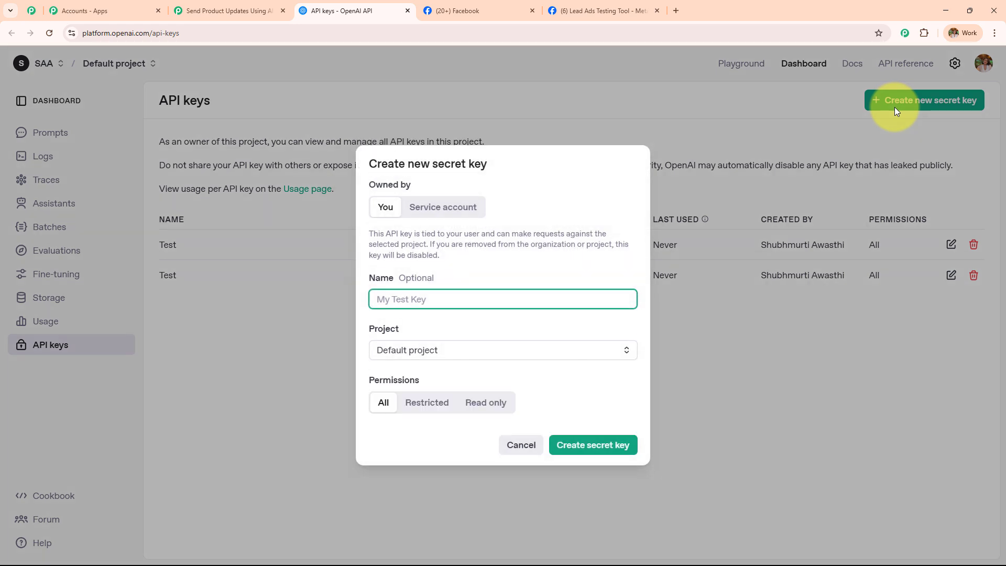
click(507, 299)
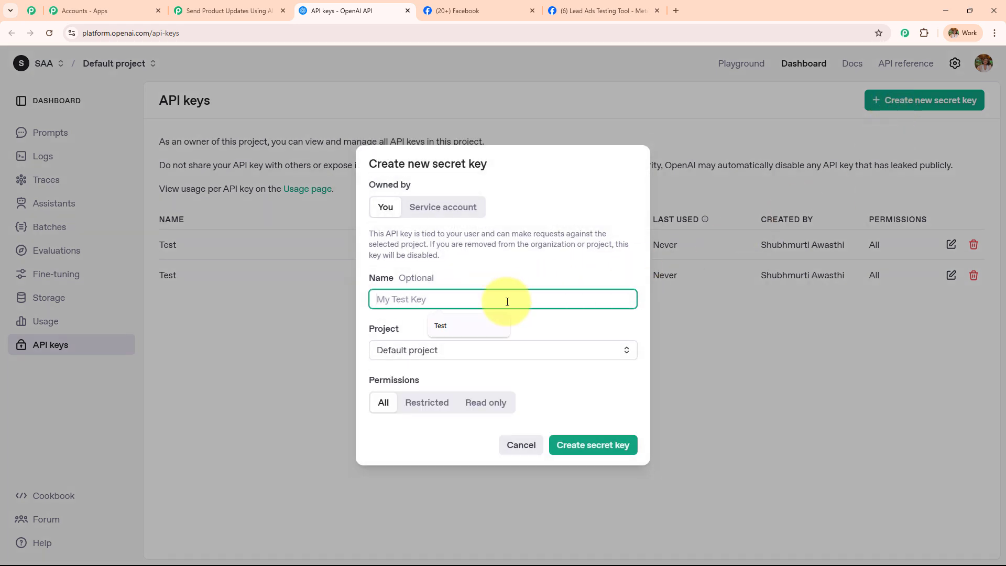
click(445, 325)
drag(369, 299, 425, 290)
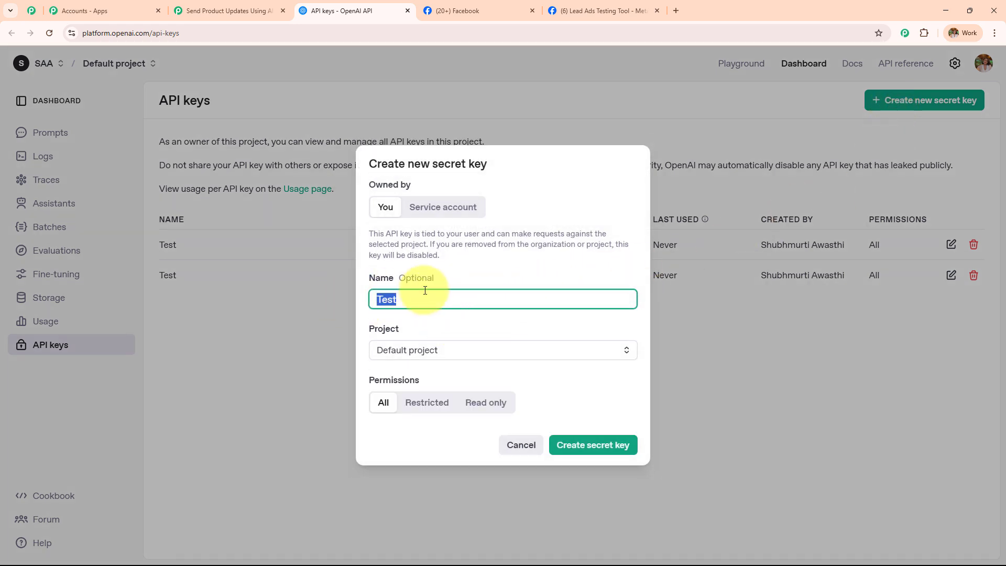
click(446, 350)
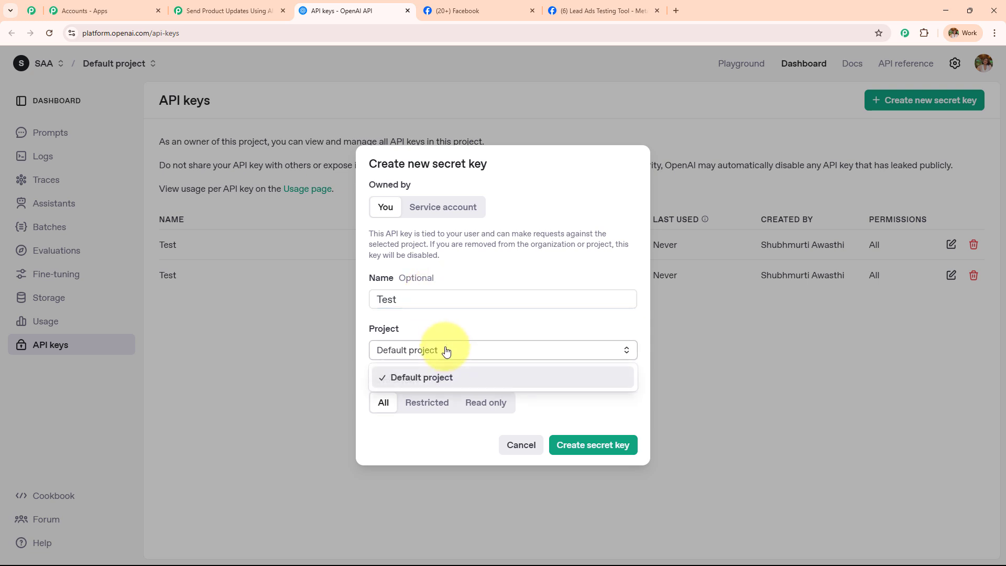
click(431, 352)
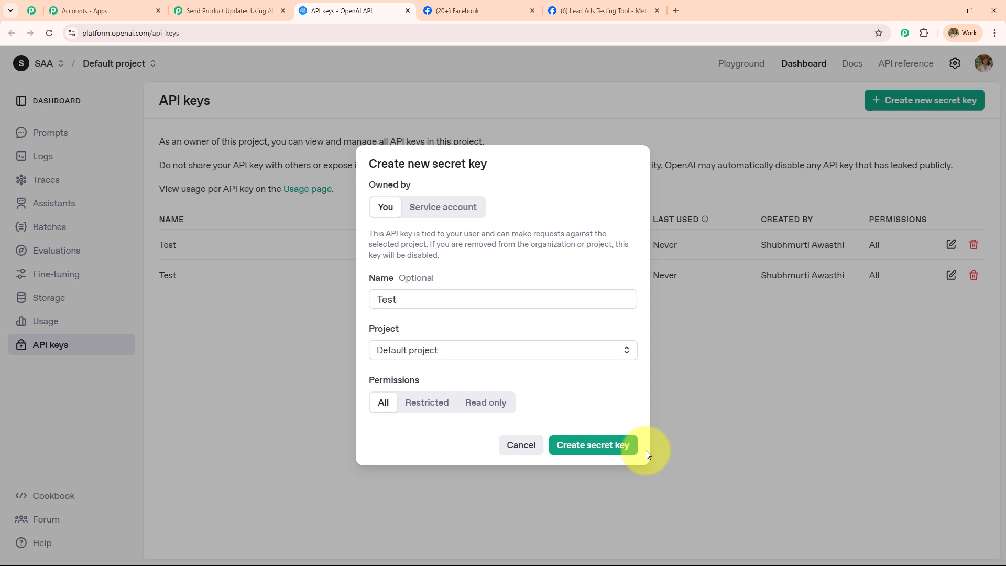
click(706, 410)
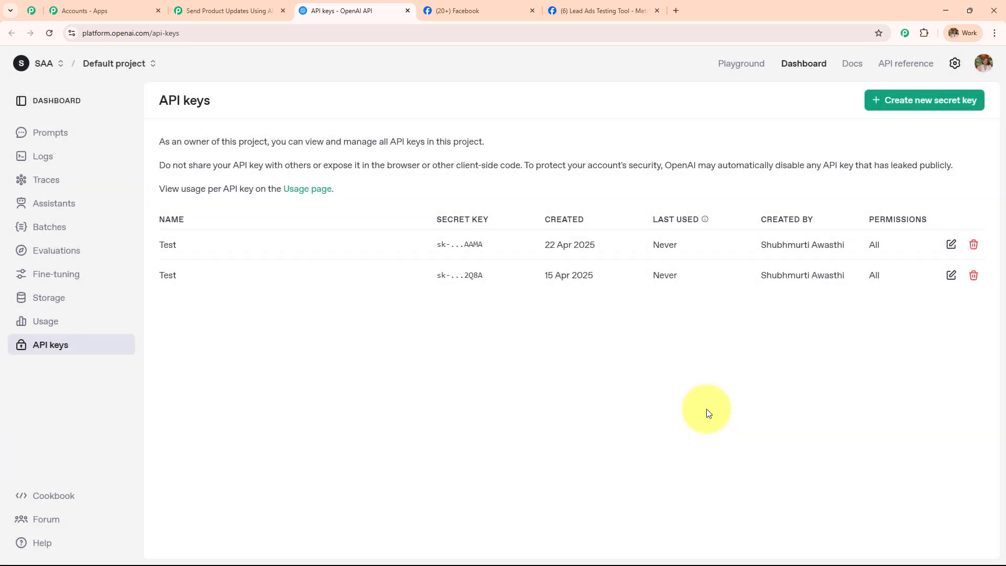
Back in Pabbly, select the existing OpenAI connection #26 and save it.
click(230, 11)
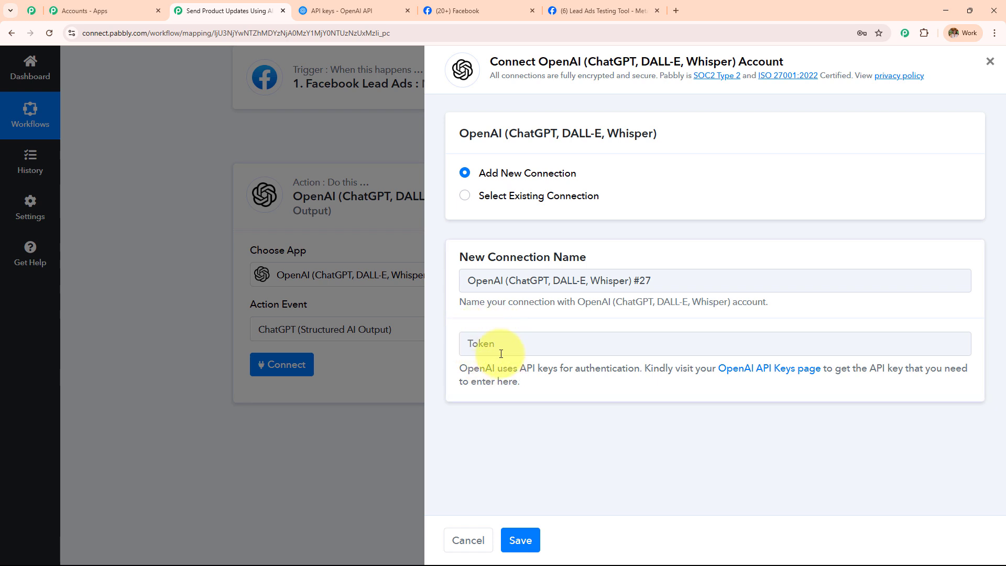
click(463, 196)
drag(479, 195, 623, 201)
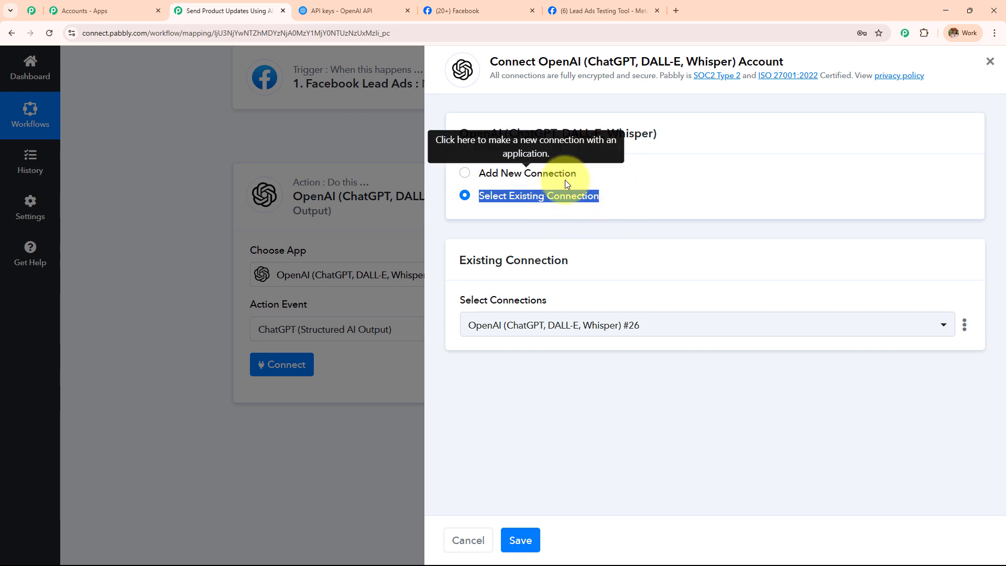
click(515, 534)
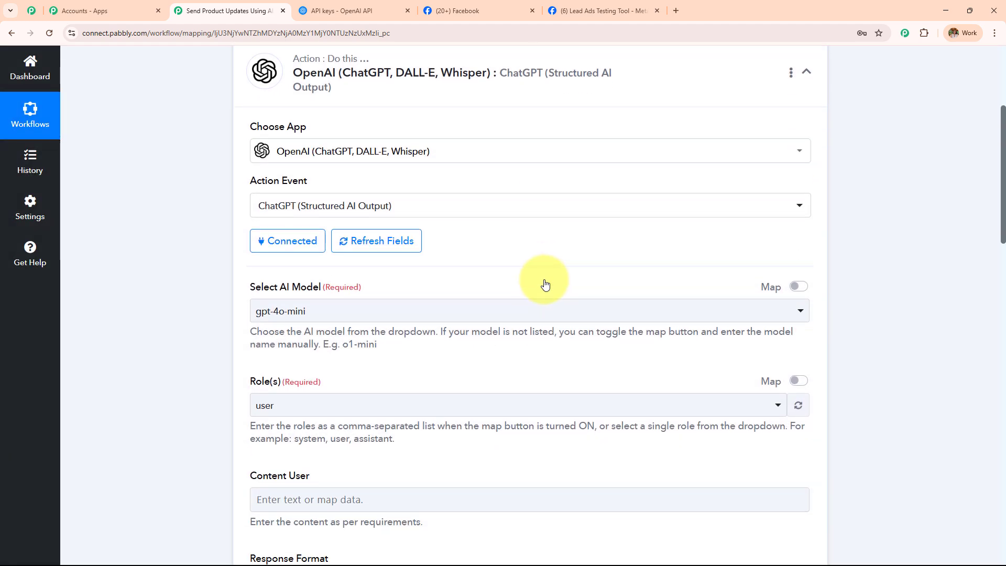
scroll(545, 285, down, 1)
scroll(543, 270, down, 3)
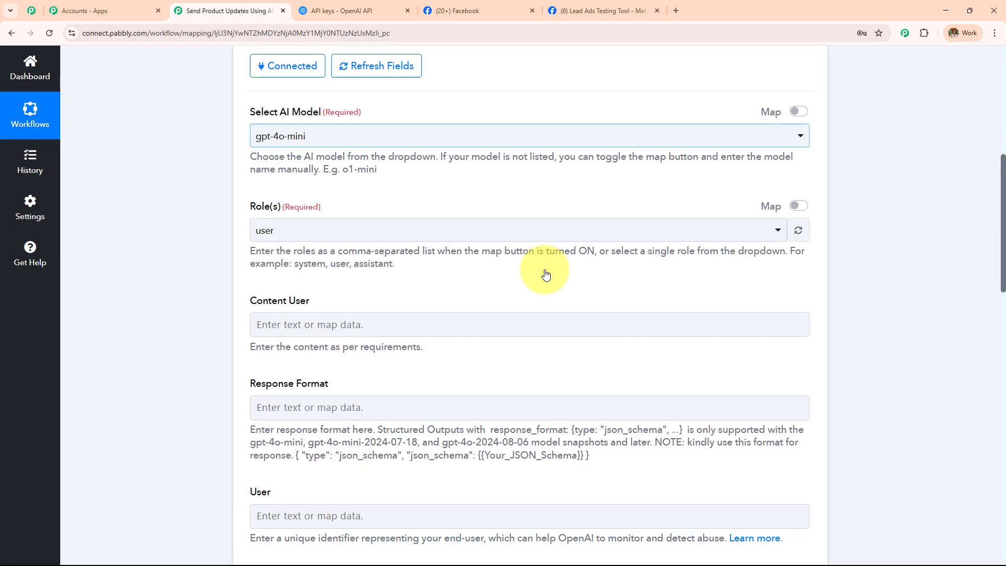
drag(257, 103, 338, 110)
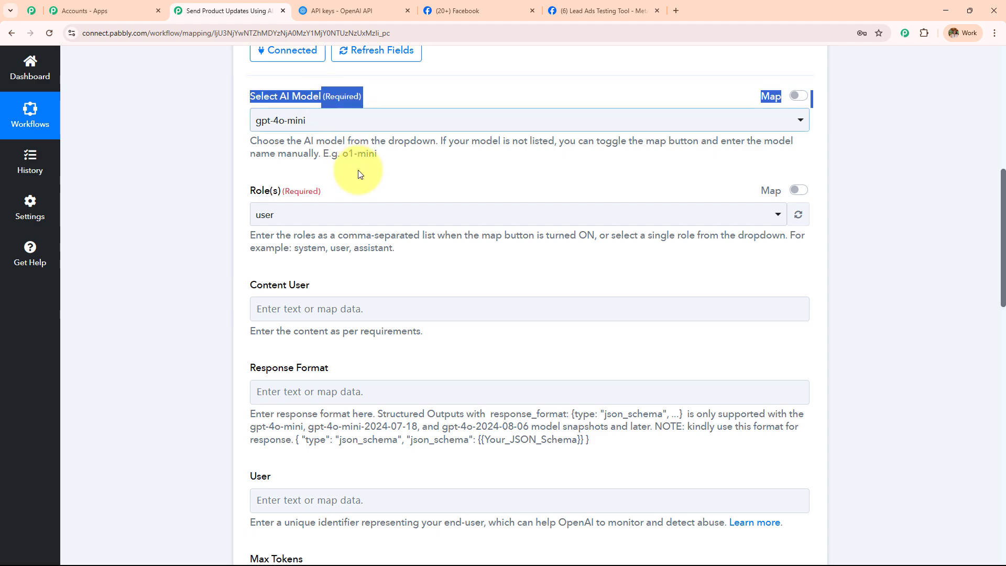
scroll(356, 207, down, 6)
scroll(360, 263, up, 7)
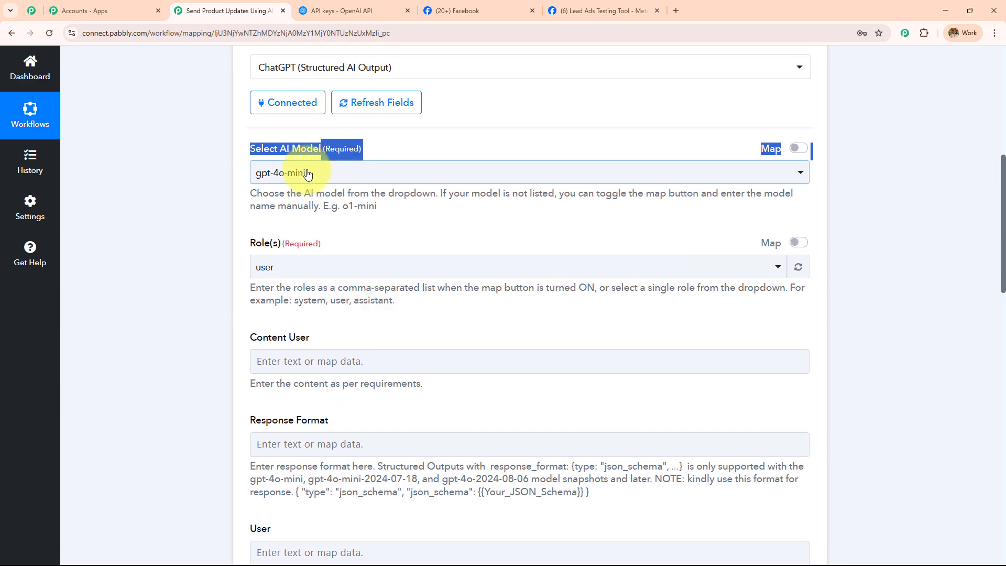
click(309, 174)
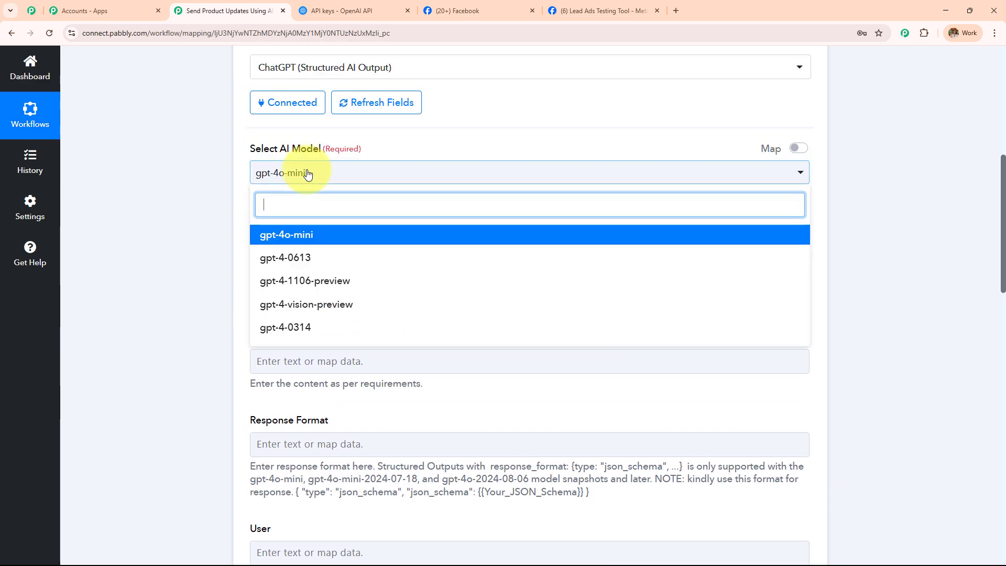
click(330, 236)
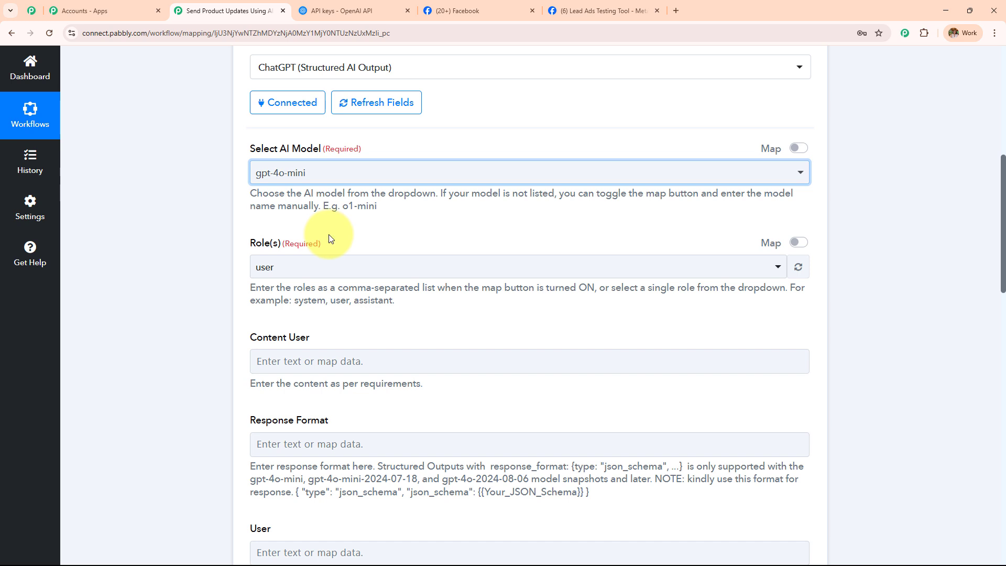
scroll(330, 239, down, 1)
click(386, 120)
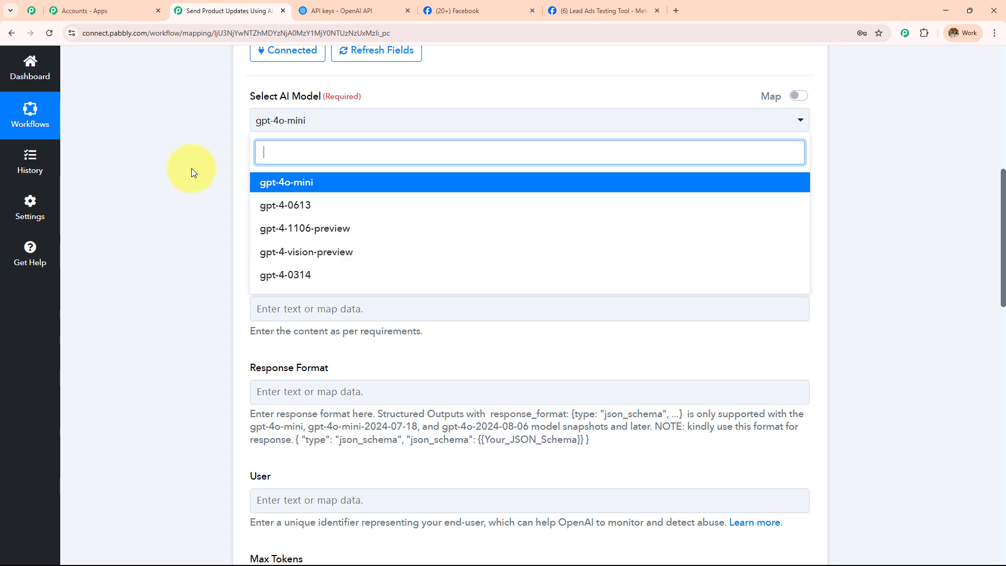
click(798, 95)
drag(324, 124, 234, 128)
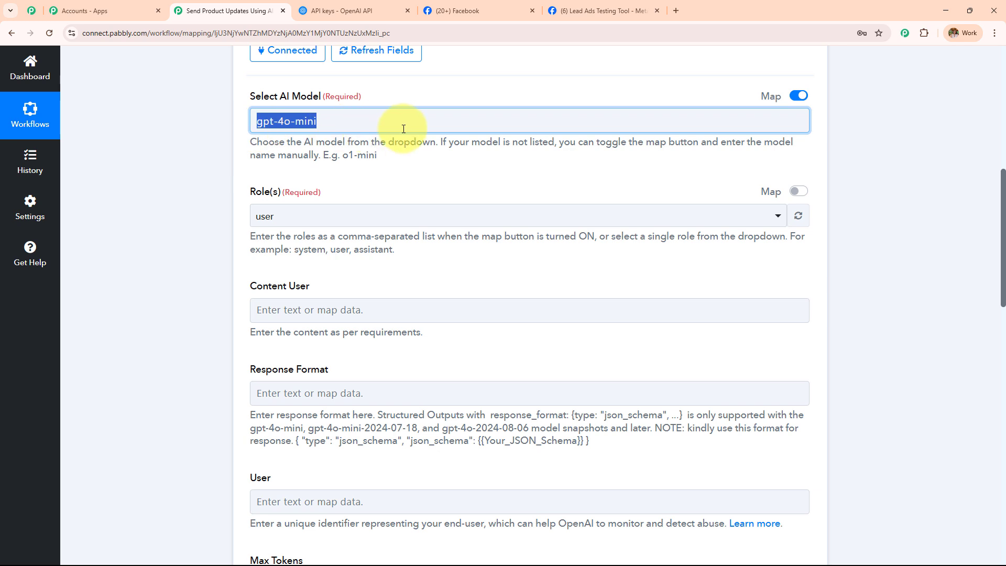
key(BackSpace)
click(799, 95)
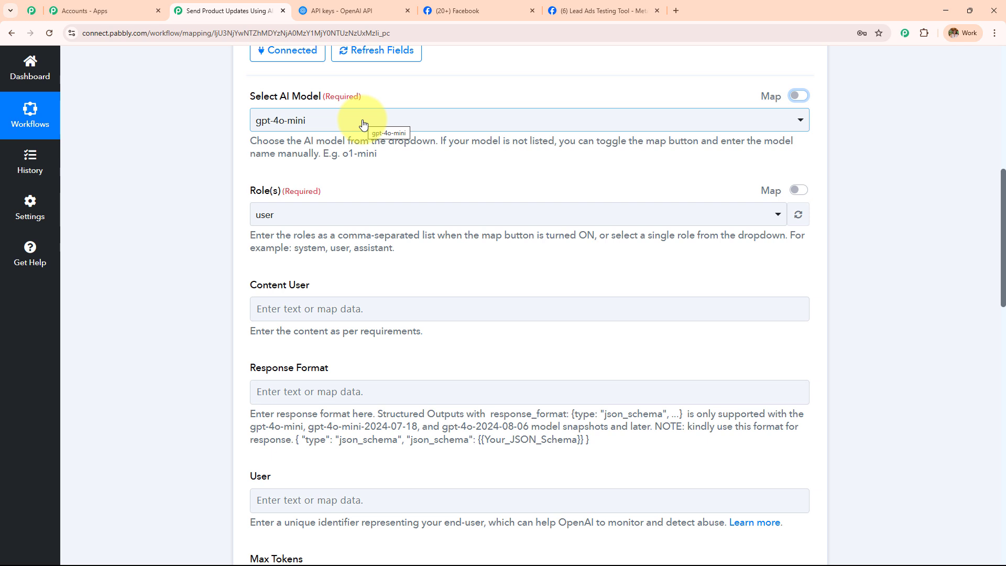
scroll(364, 125, down, 2)
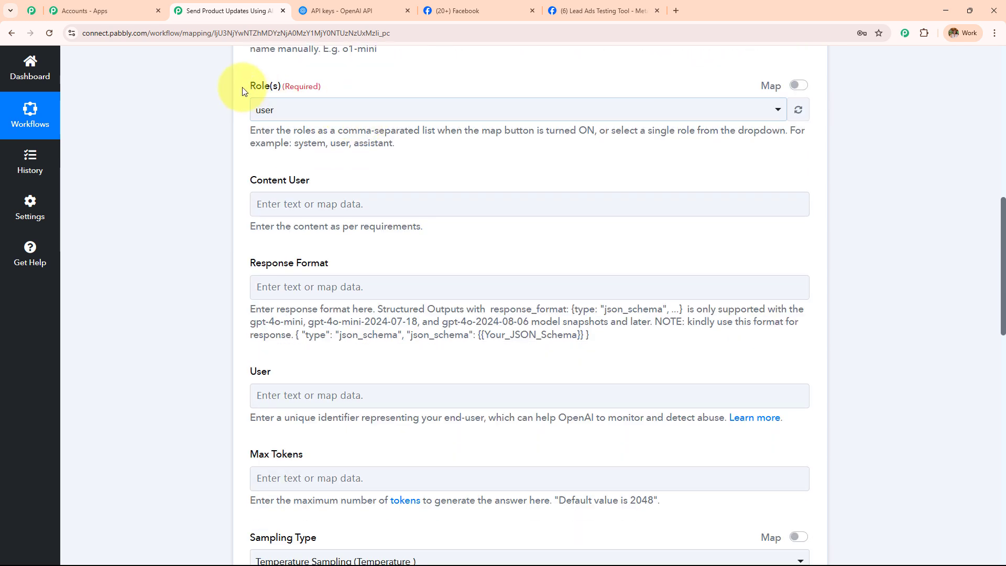
drag(241, 83, 411, 99)
click(397, 117)
click(384, 170)
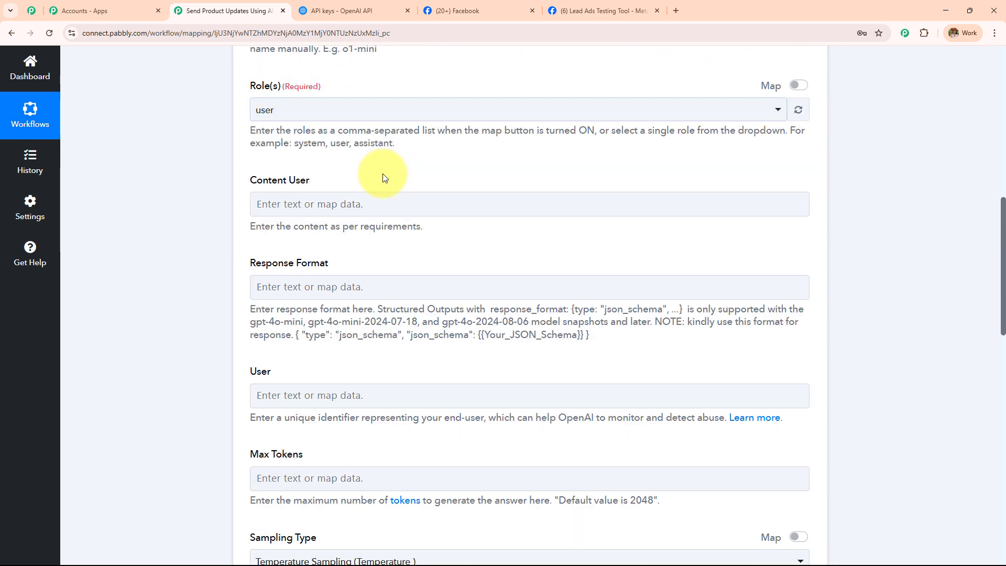
scroll(383, 172, down, 1)
drag(248, 127, 335, 131)
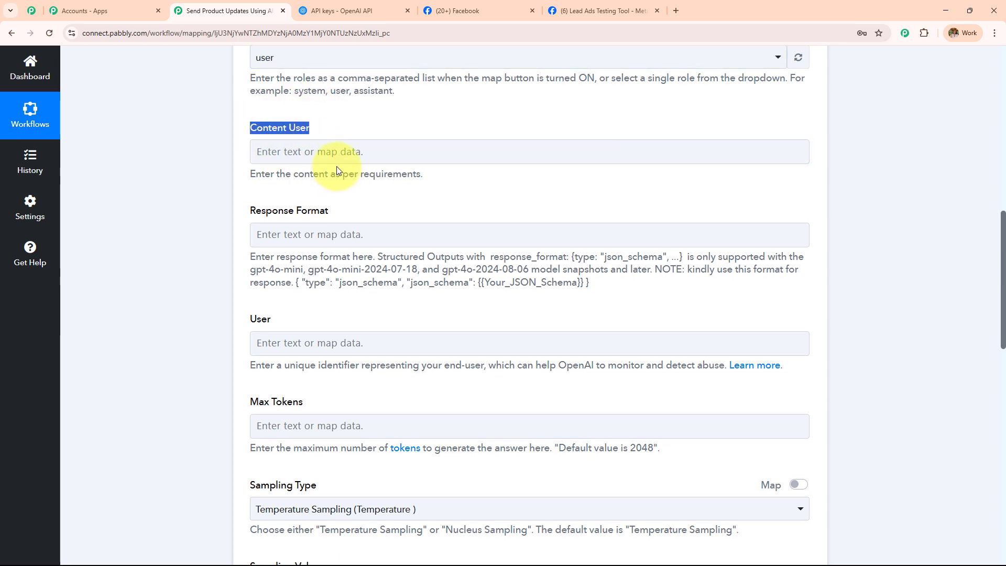
scroll(337, 170, down, 1)
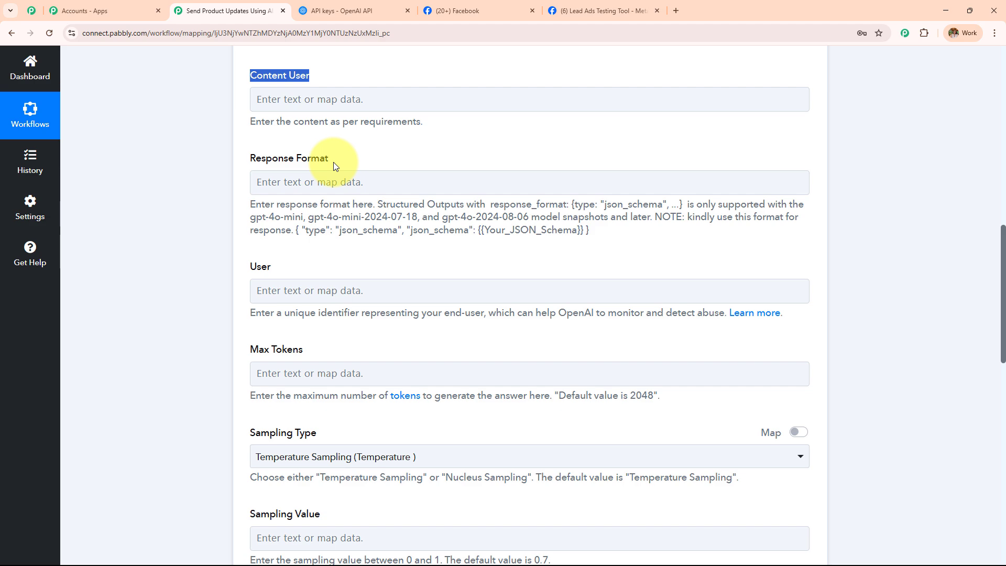
scroll(333, 163, up, 3)
scroll(332, 161, up, 9)
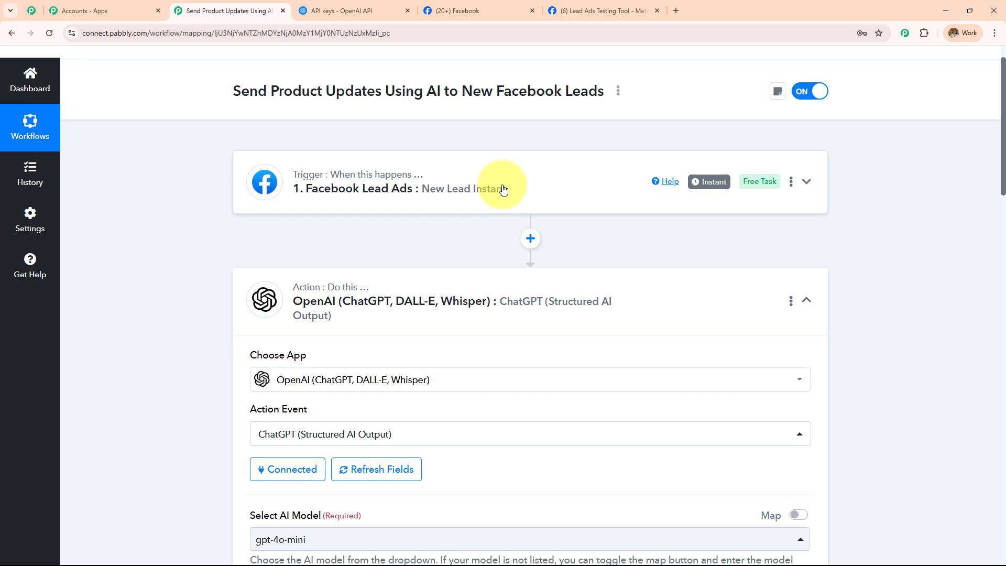
scroll(503, 188, down, 9)
scroll(332, 246, down, 3)
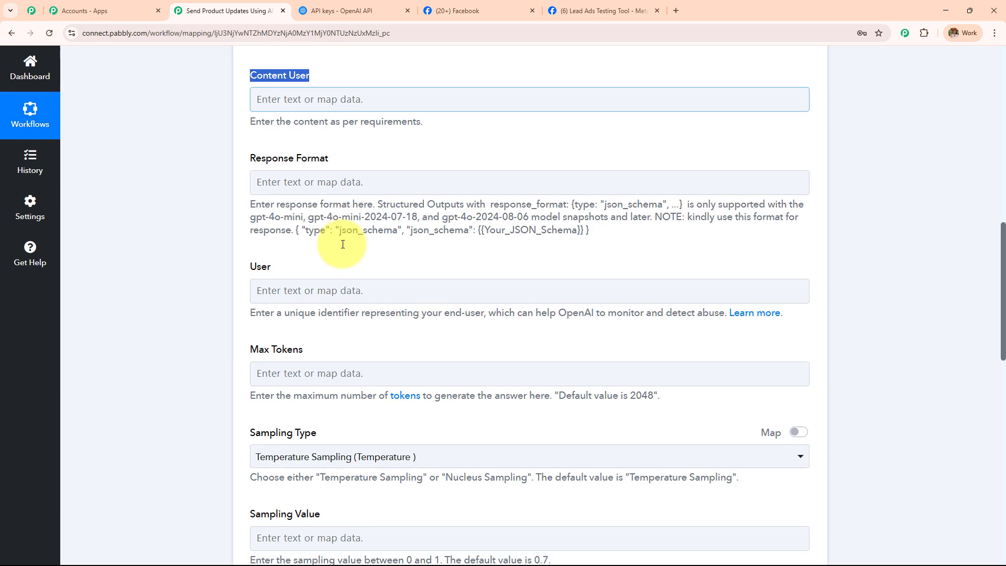
Enter the Digital Dynamics welcome-email prompt with the six-product list in Content User.
click(448, 282)
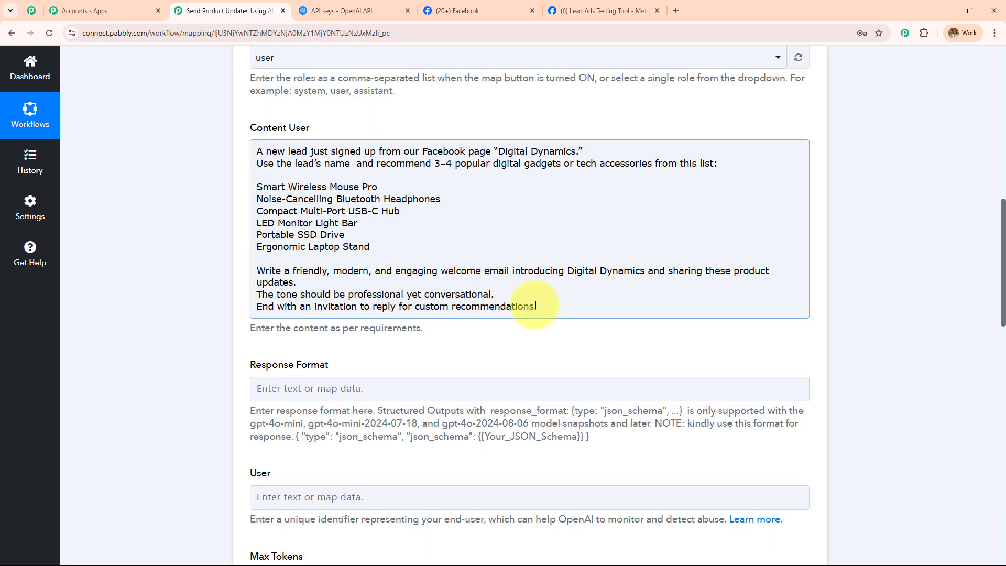
drag(538, 306, 240, 145)
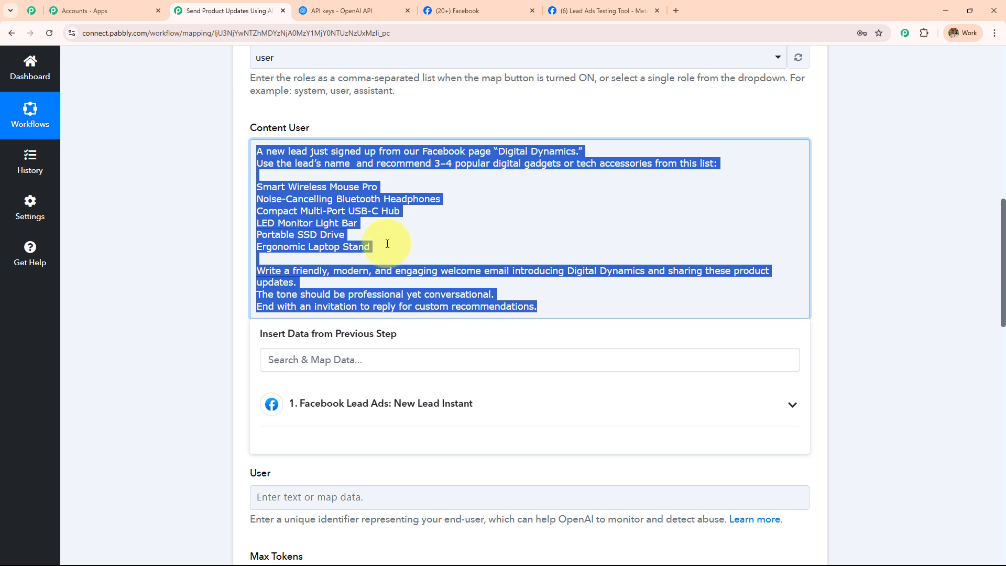
drag(370, 246, 256, 186)
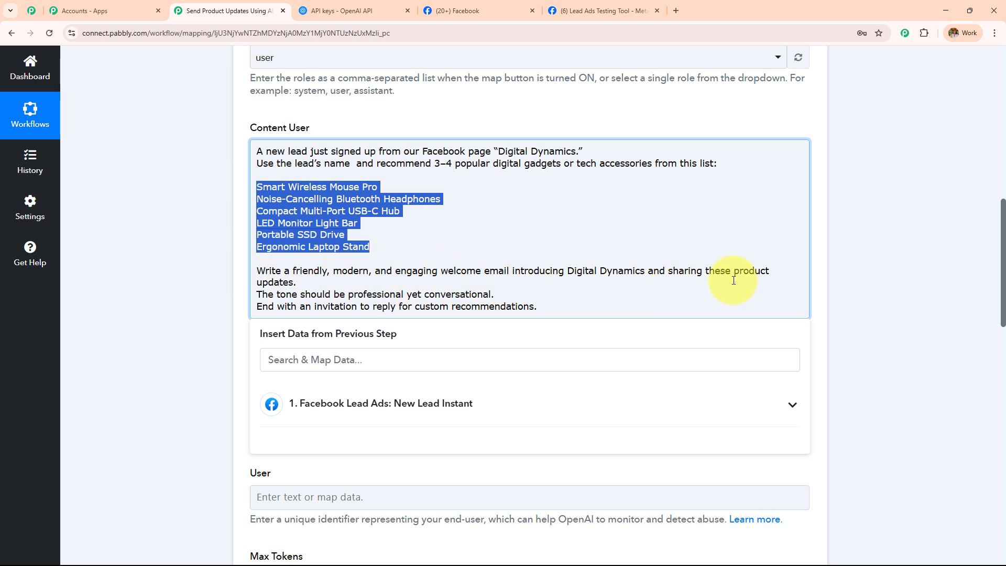
scroll(282, 263, down, 1)
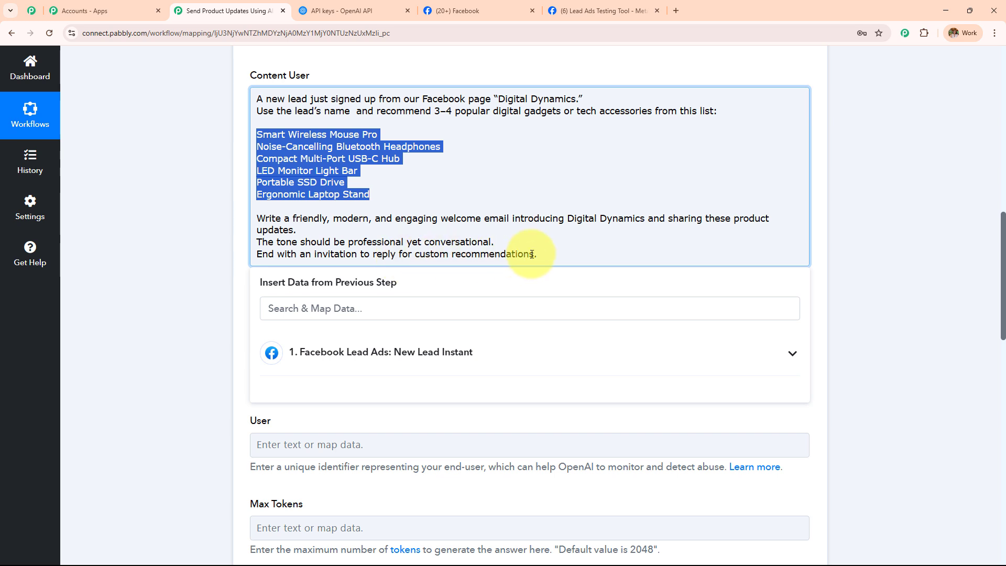
Finish the Content User prompt and select the example Response Format JSON.
click(197, 218)
scroll(468, 209, down, 2)
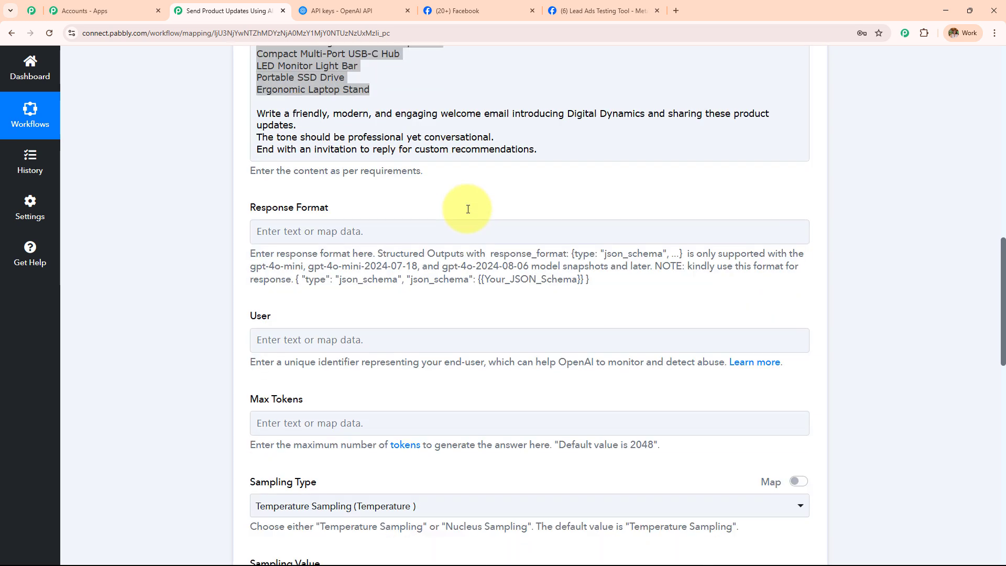
drag(243, 207, 408, 211)
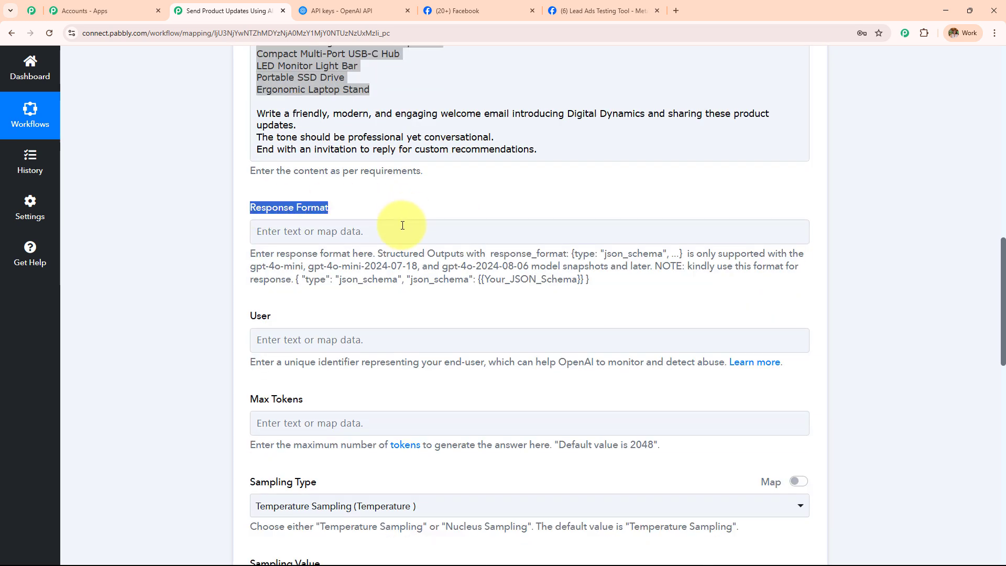
scroll(398, 228, down, 2)
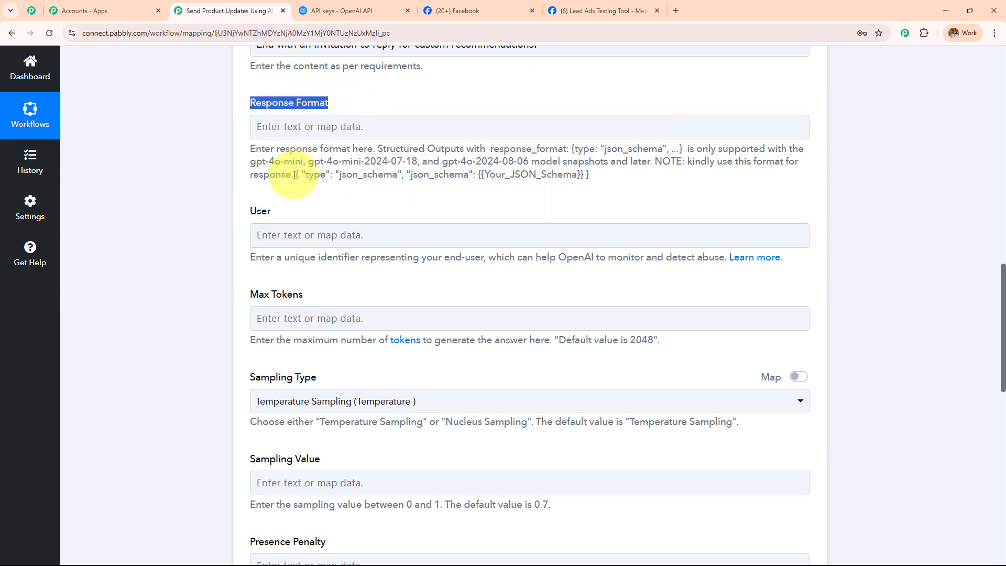
drag(296, 175, 625, 182)
key(ctrl+c)
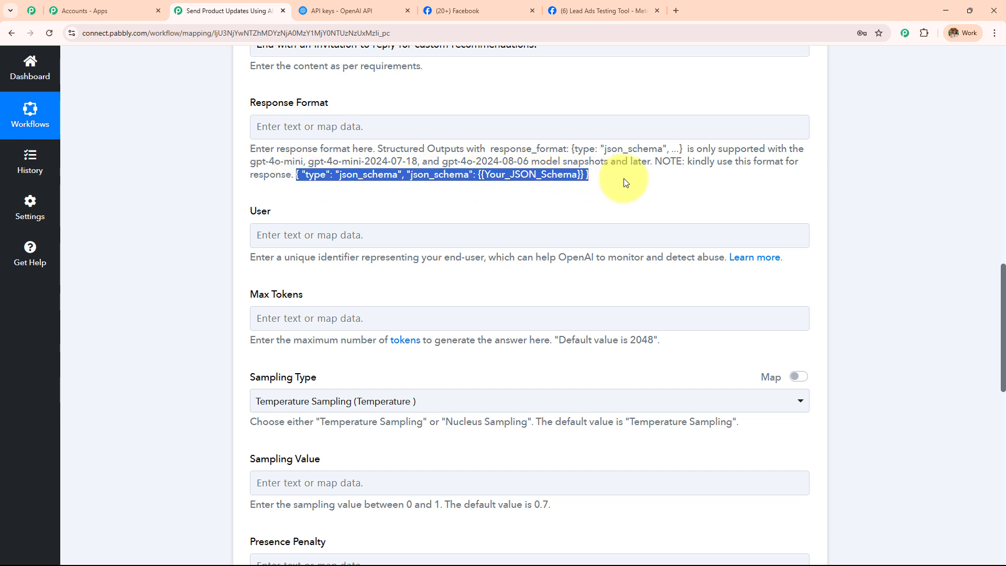
Paste the example into Response Format and delete the {{Your_JSON_Schema}} placeholder.
click(479, 128)
key(ctrl+v)
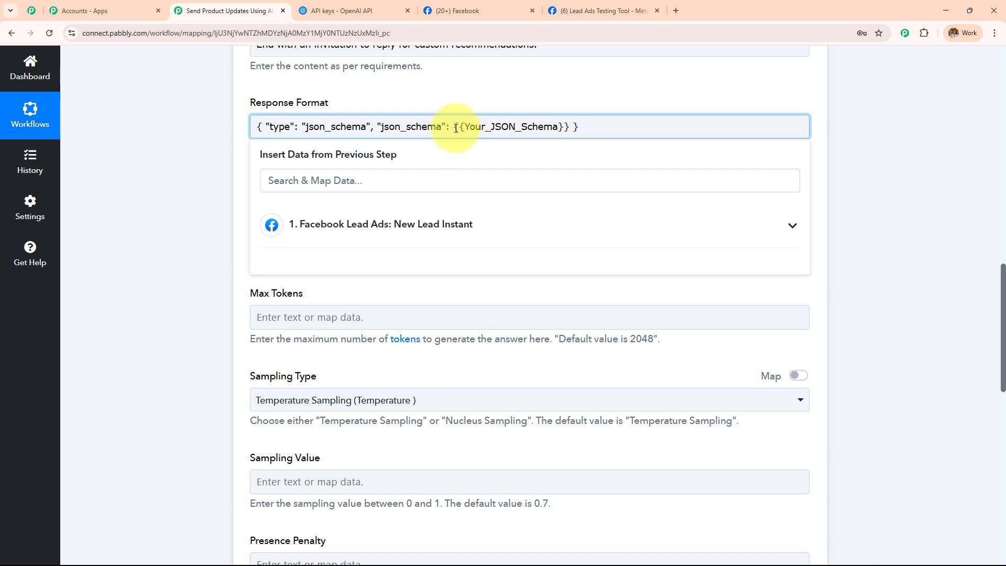
drag(456, 128, 570, 128)
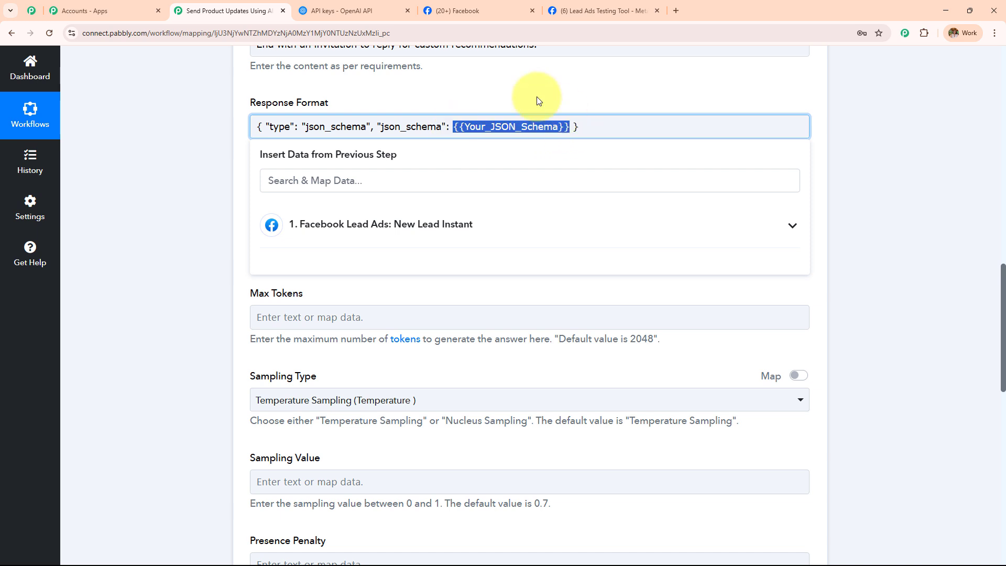
key(BackSpace)
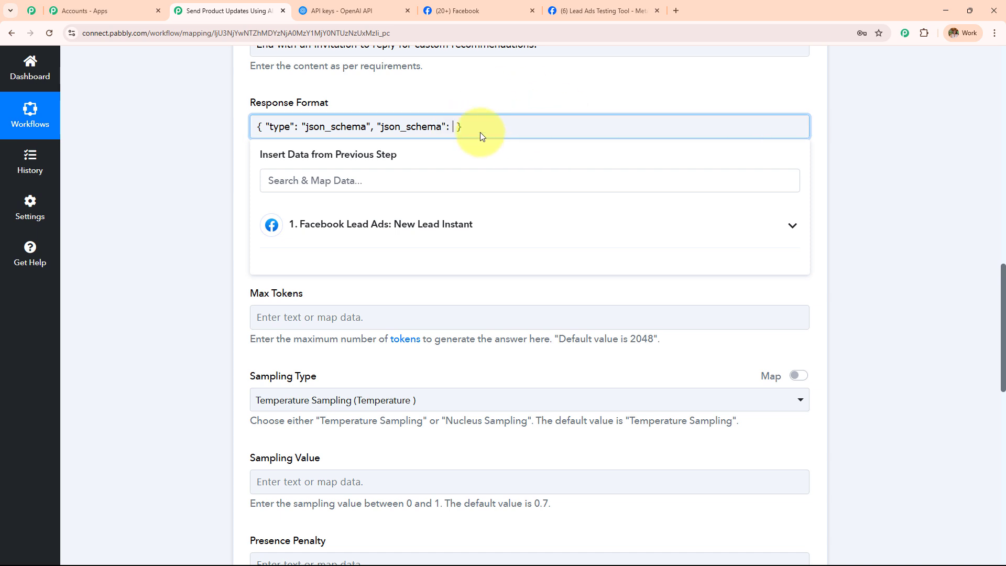
click(168, 152)
scroll(472, 220, up, 2)
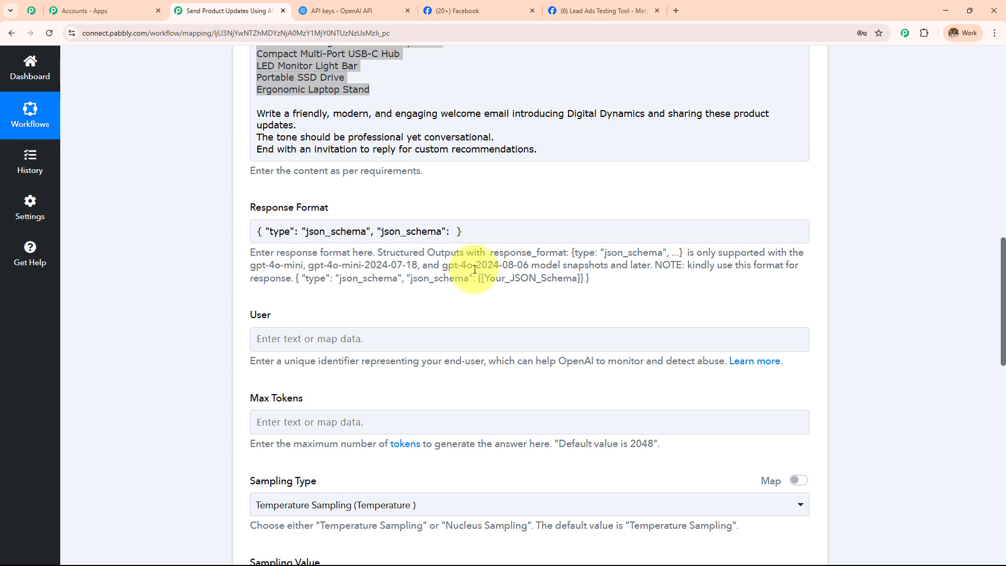
From the API keys tab, open the Structured Outputs guide in OpenAI Docs.
click(357, 11)
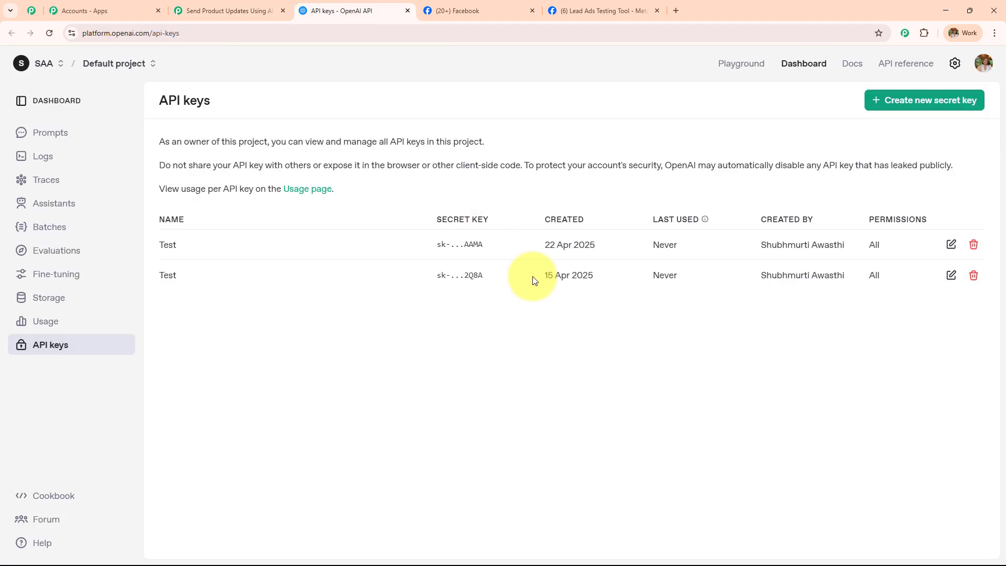
click(851, 63)
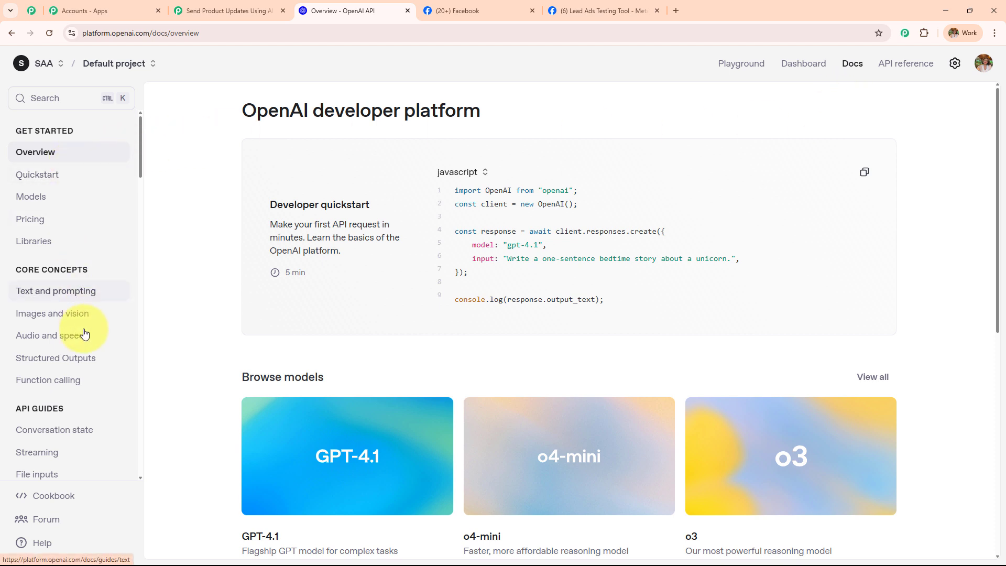
click(89, 358)
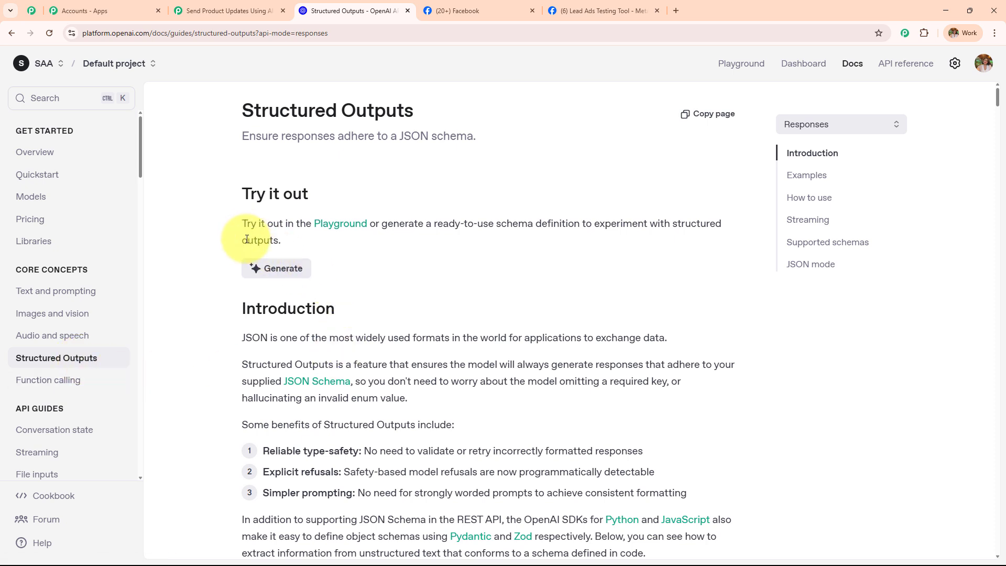
drag(240, 224, 304, 245)
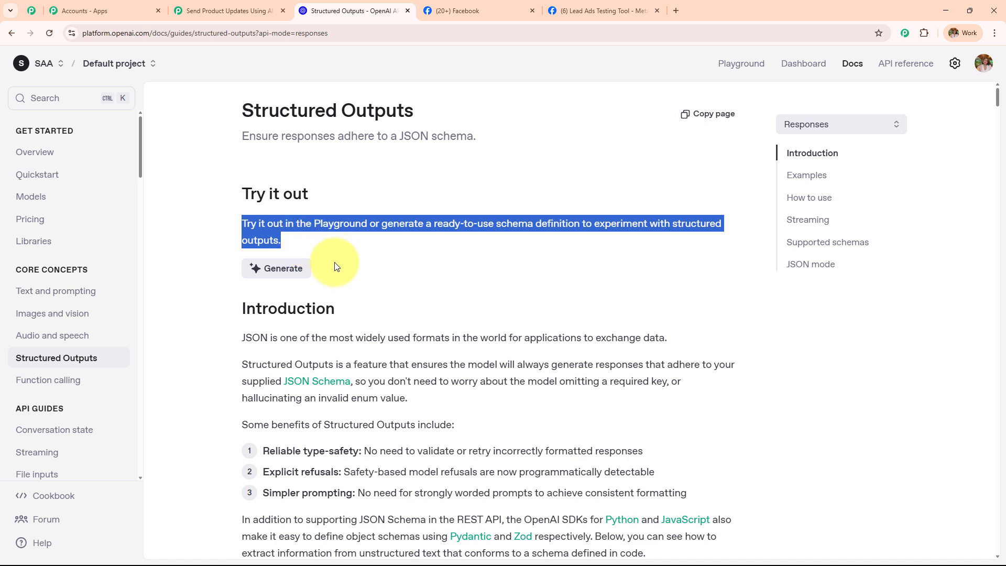
Describe the Subject field in the schema generator: Type of text, give the subject of the mail.
click(273, 282)
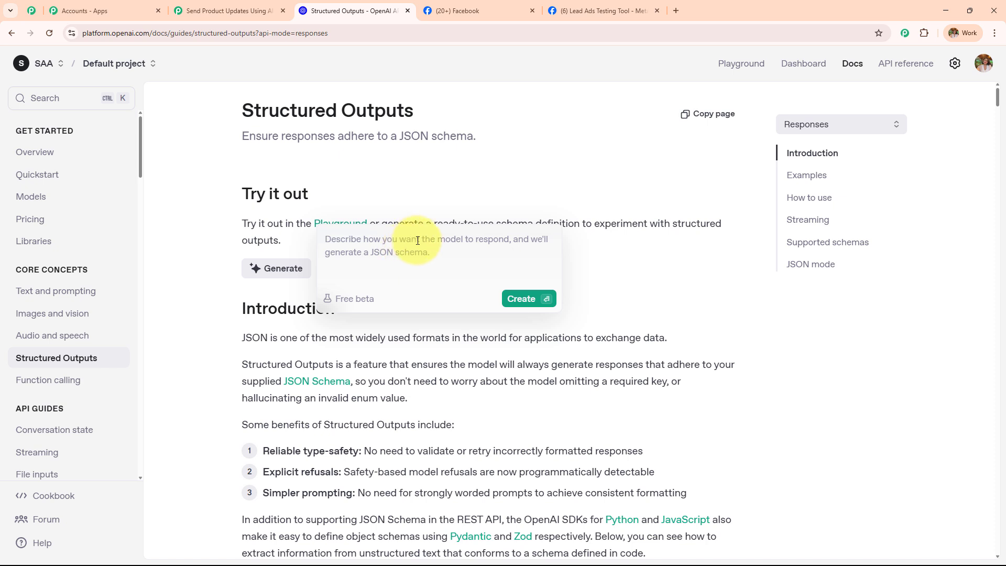
text(S)
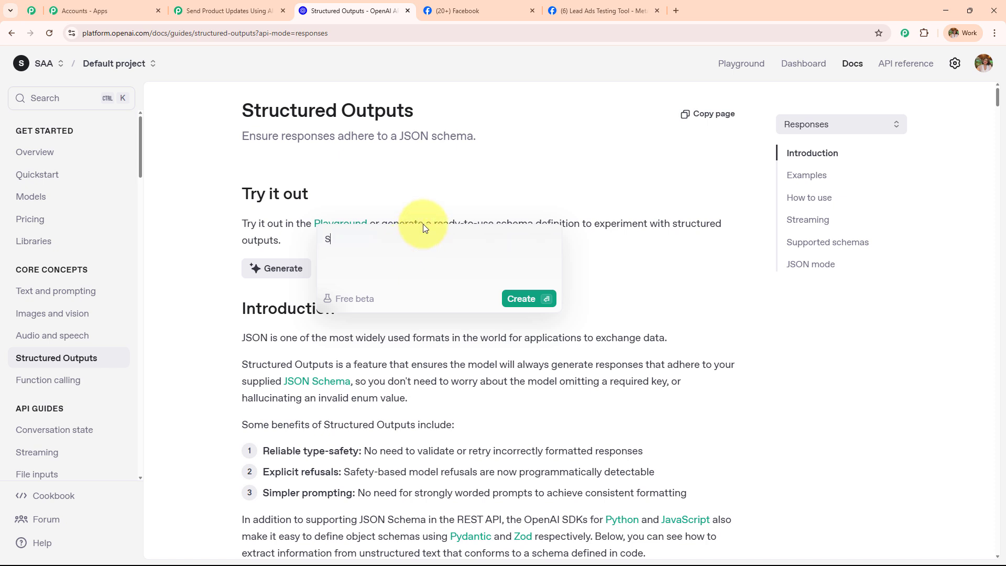
text(ubject")
key(shift+Return)
text(Type of text)
key(shift+Return)
text(h)
key(BackSpace)
text(give the subject of the mail)
key(shift+Return)
Add the Body field (Type of text, give the body of the mail) and generate the schema.
key(shift+Return)
text(Body)
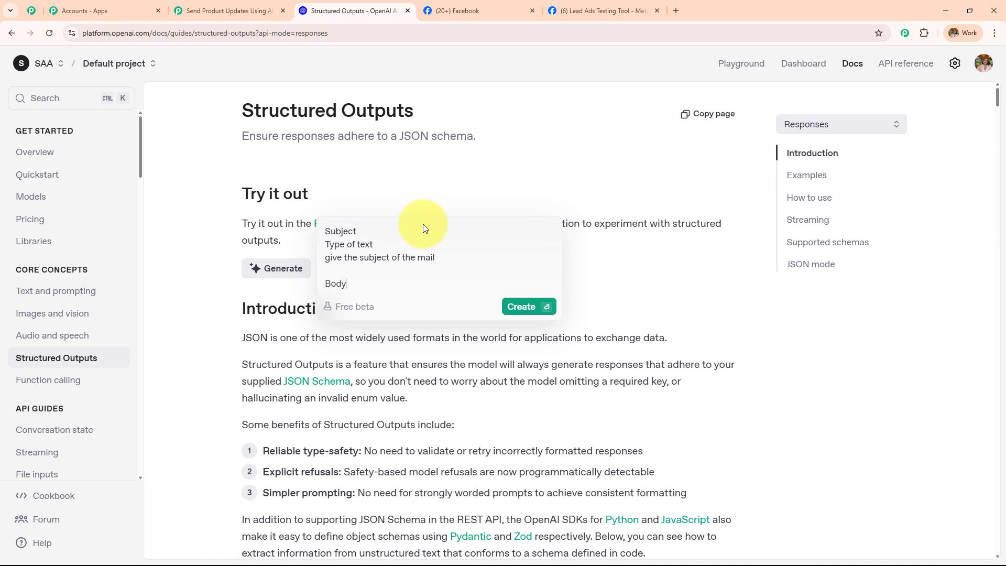
key(shift+Return)
text(Ty)
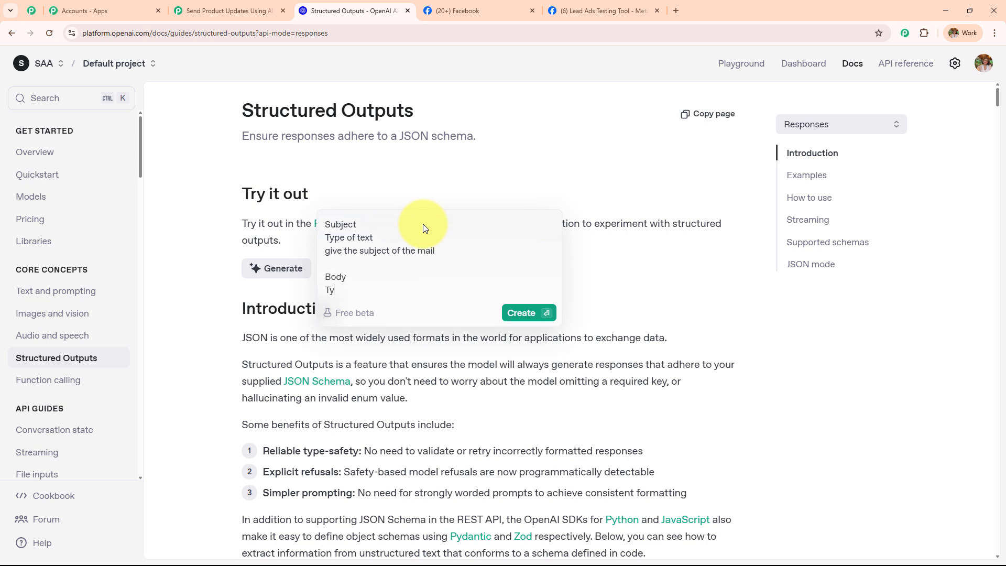
text(pe of text)
key(shift+Return)
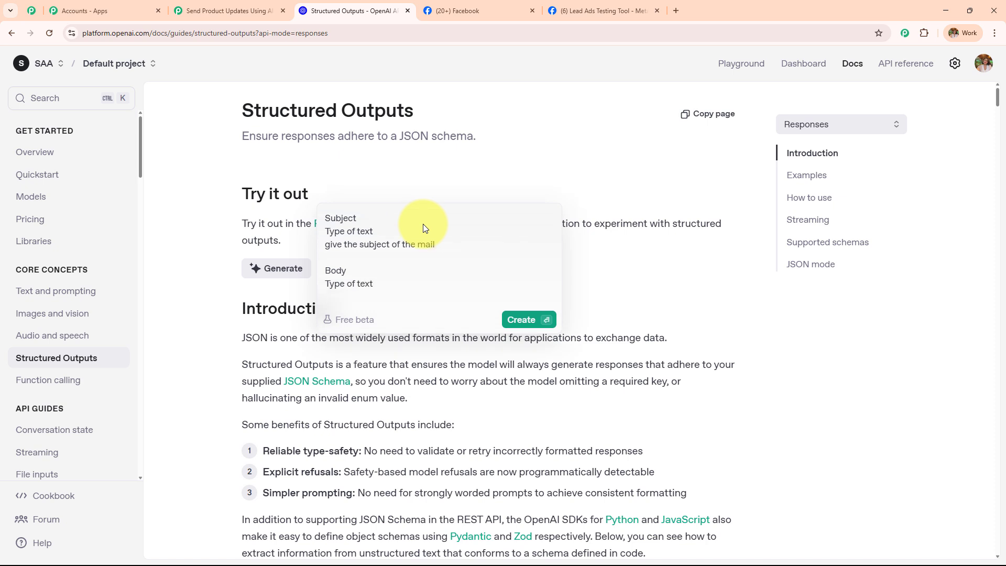
text(give the body of the mail)
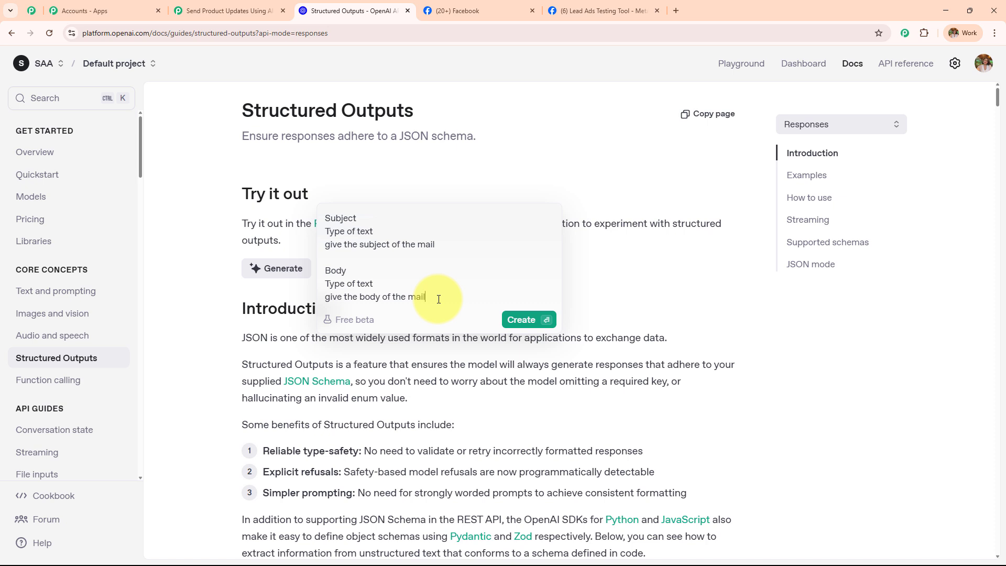
click(523, 320)
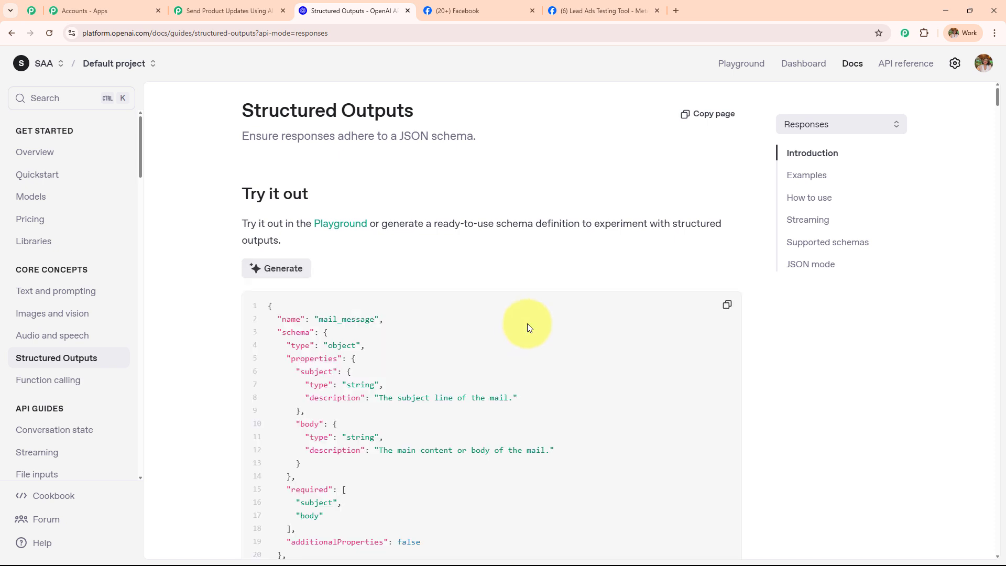
Copy the generated mail_message schema and return to Pabbly's Response Format field.
scroll(682, 316, down, 2)
click(728, 201)
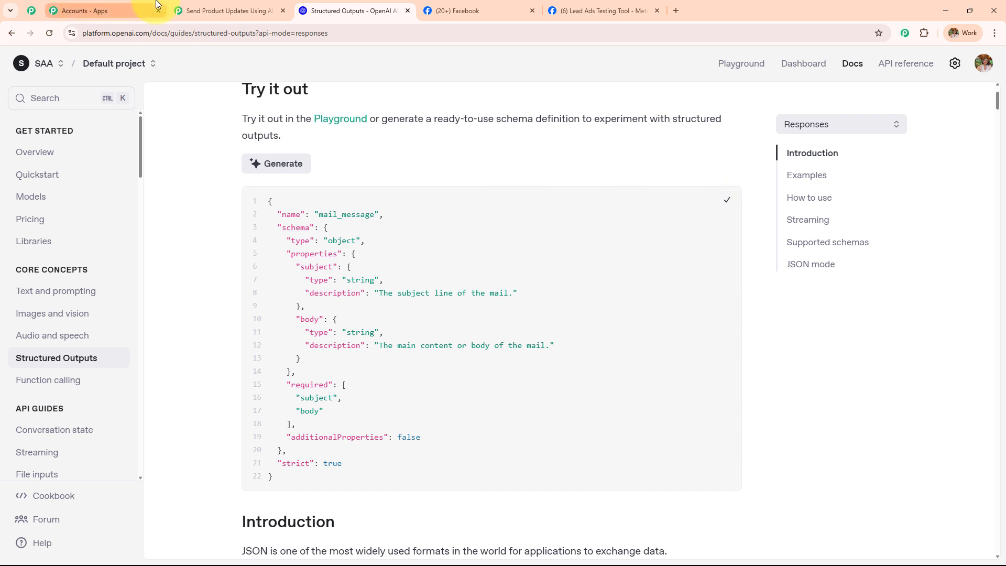
click(211, 6)
click(455, 233)
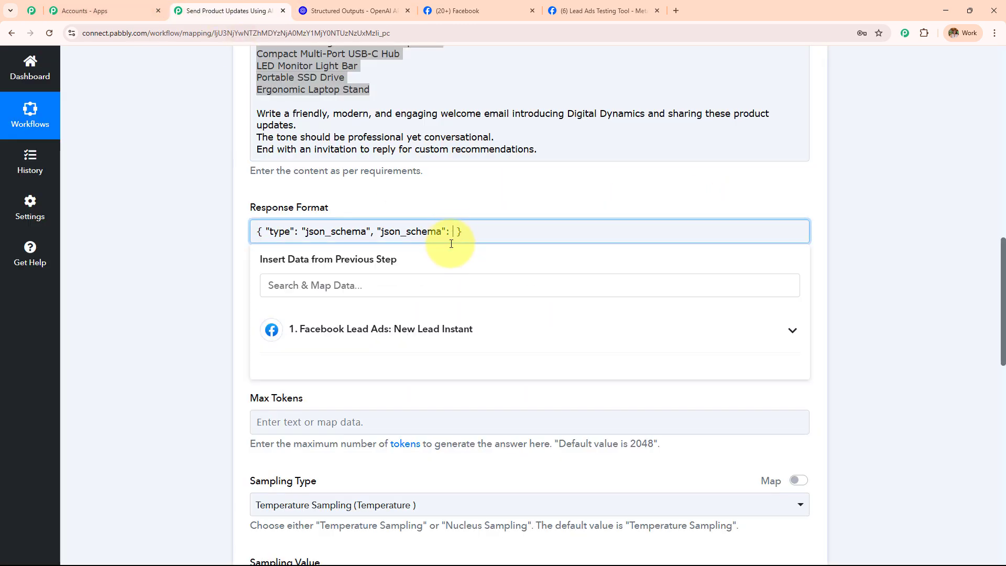
Paste the mail_message schema into the json_schema slot of Response Format.
key(ctrl+v)
scroll(553, 269, down, 5)
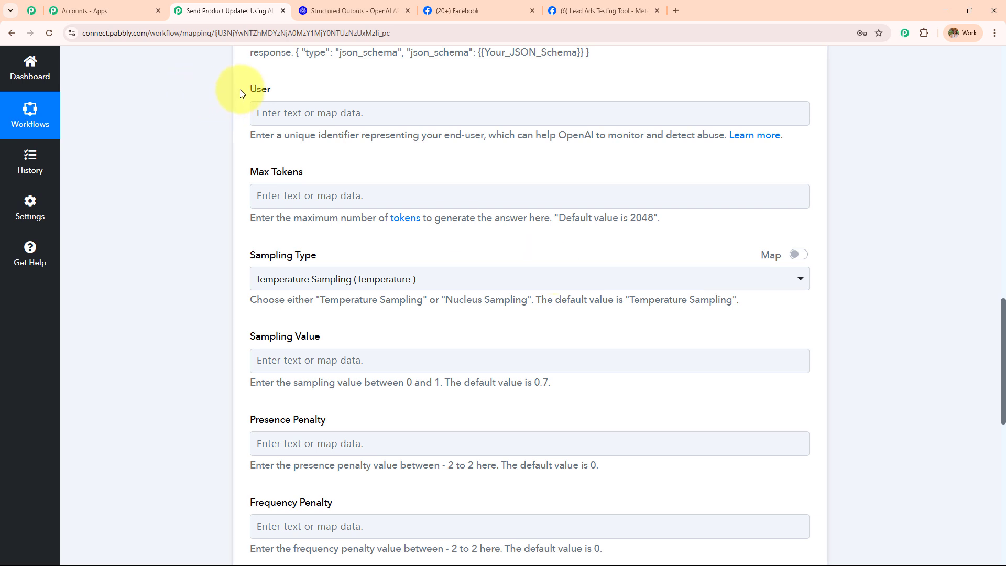
double_click(239, 90)
drag(360, 185, 425, 253)
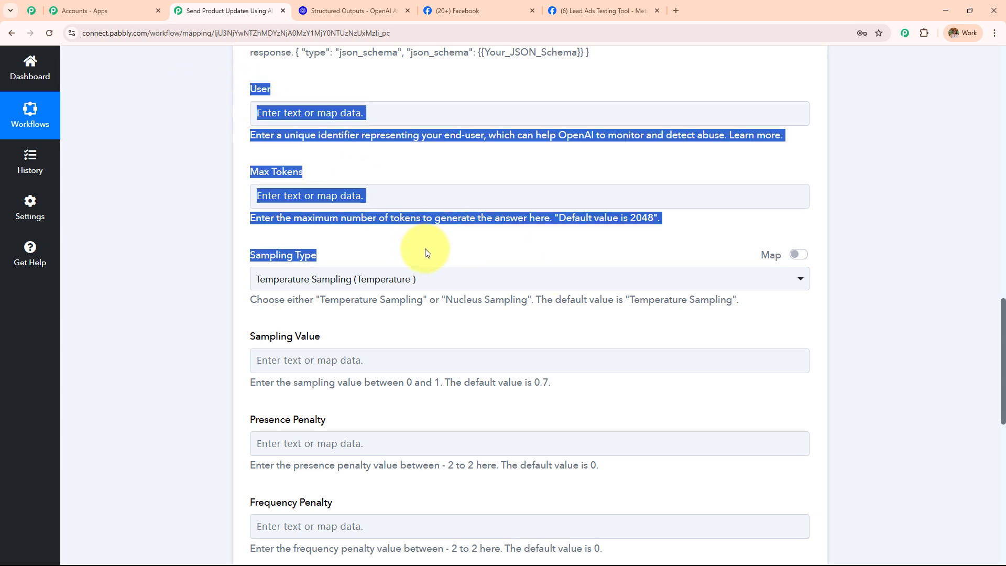
scroll(425, 252, down, 1)
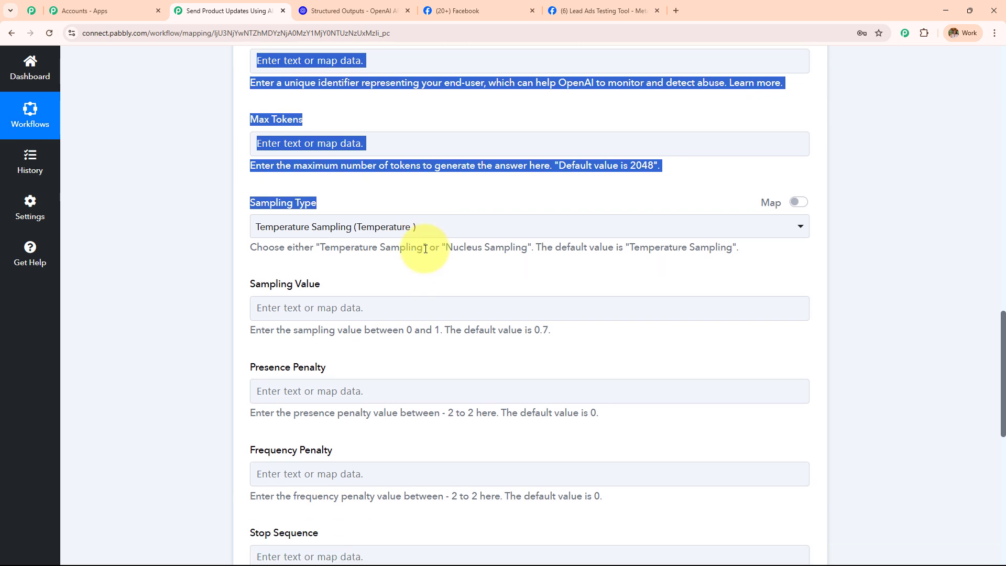
Keep Temperature Sampling and leave the remaining optional fields empty.
click(394, 239)
click(407, 288)
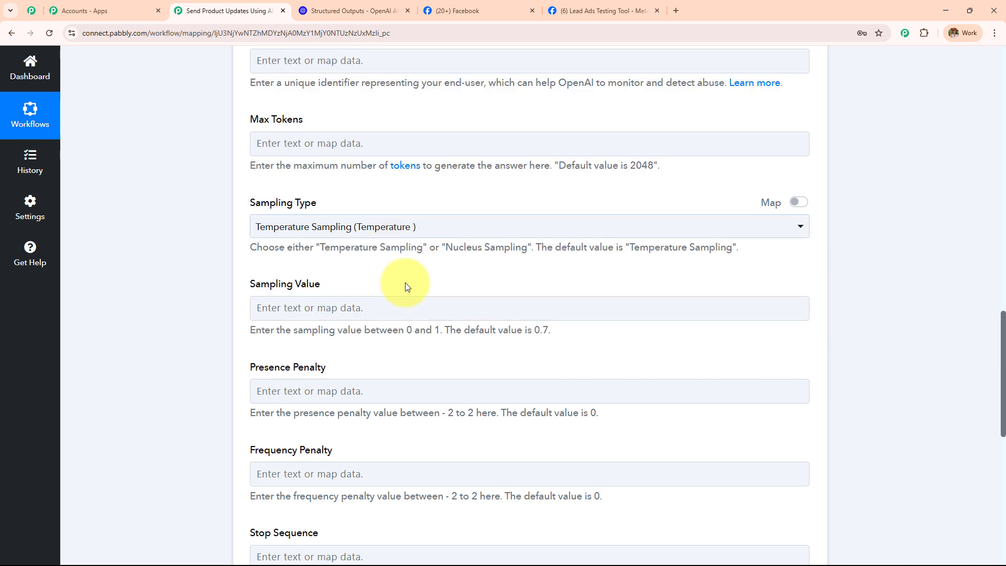
scroll(488, 244, down, 4)
drag(207, 50, 487, 425)
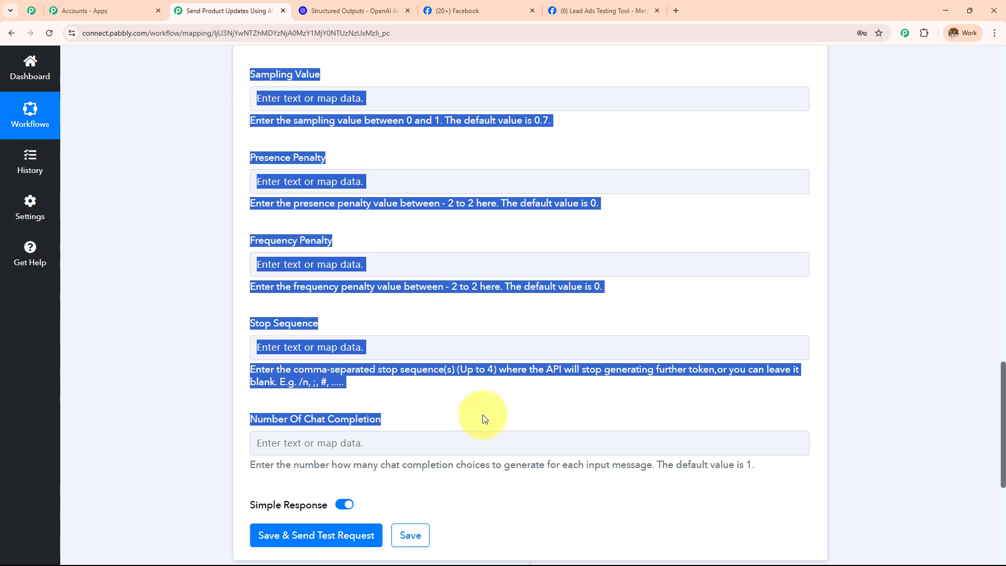
scroll(334, 281, up, 14)
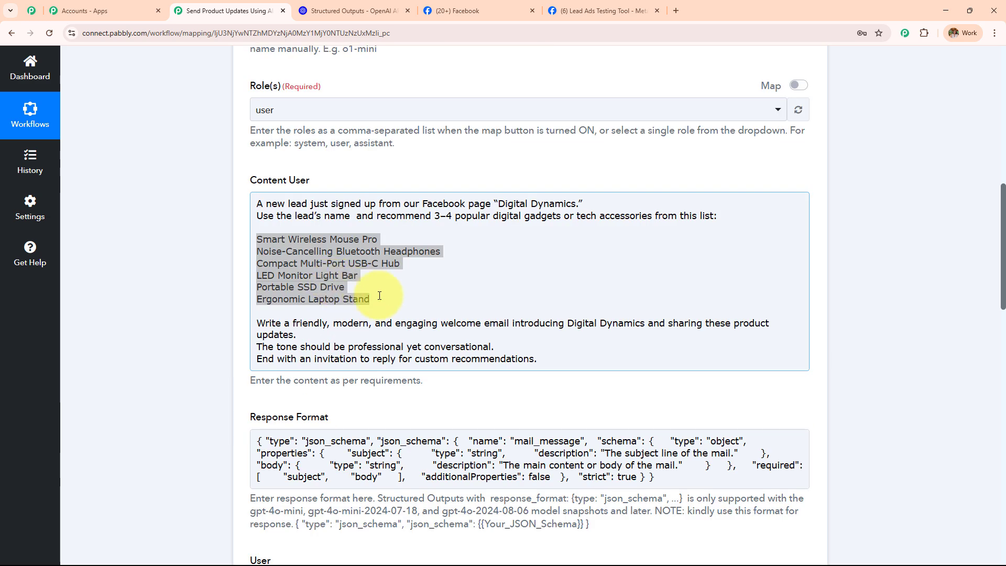
click(507, 261)
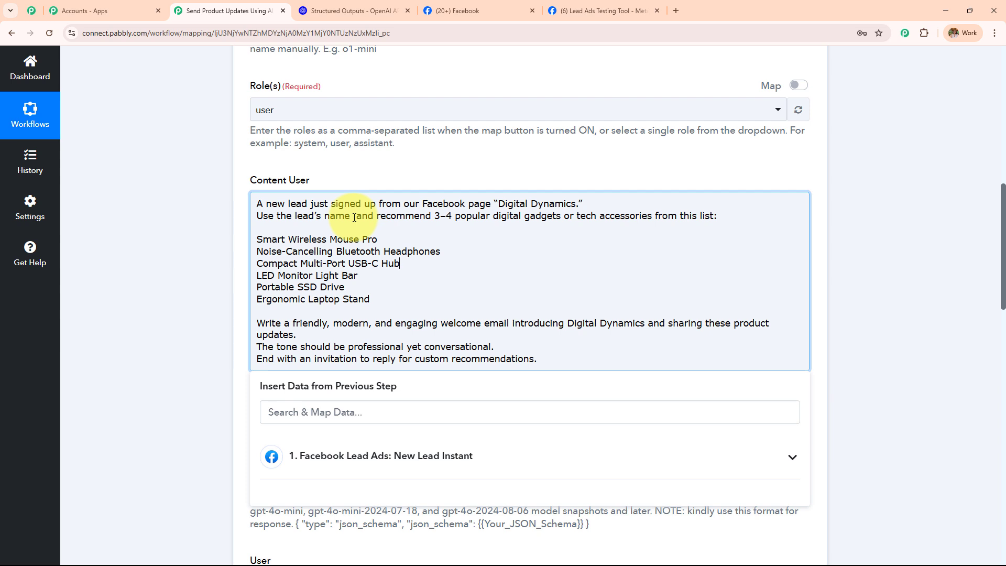
Place the insertion point right after "lead's name" in the Content User prompt.
click(354, 217)
scroll(358, 227, down, 2)
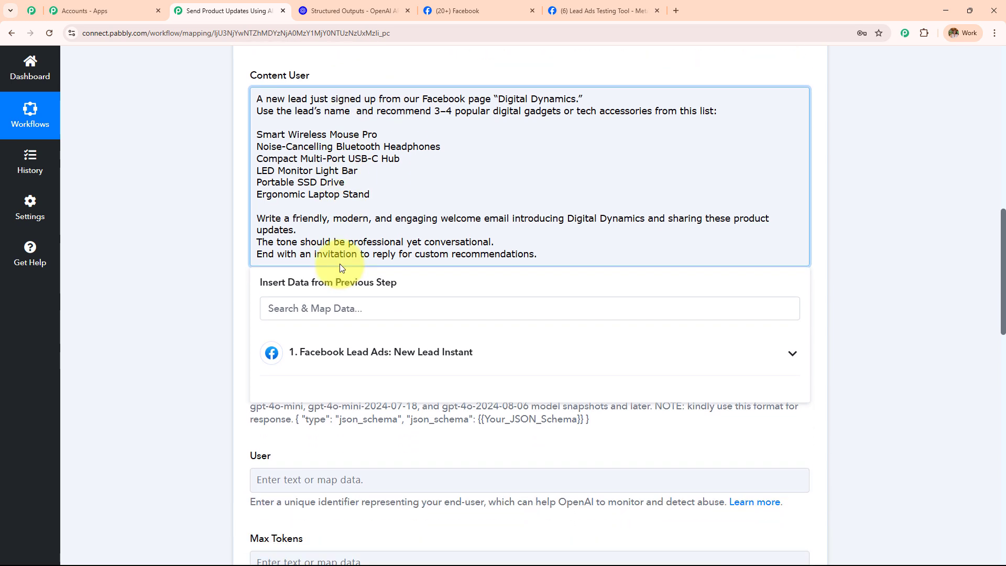
click(246, 256)
scroll(206, 227, up, 3)
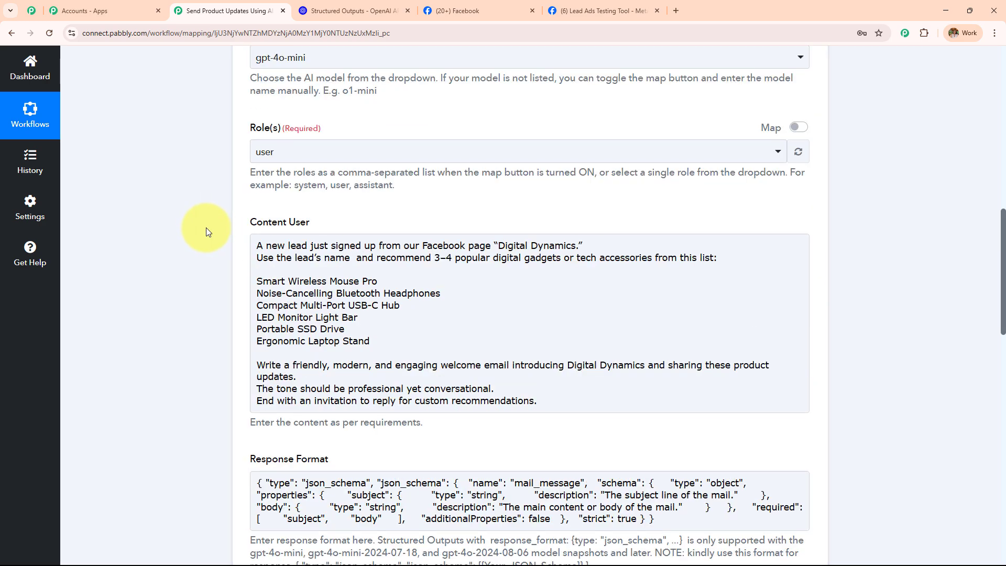
scroll(206, 228, up, 8)
scroll(567, 162, down, 12)
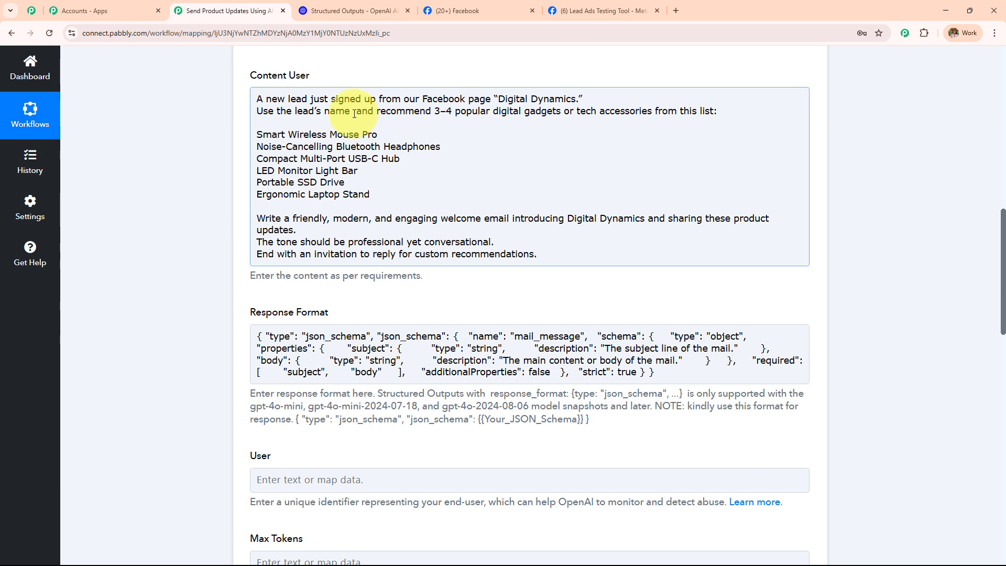
click(359, 117)
Insert the Facebook lead's Res4 First Name and Res4 Last Name fields there.
click(395, 367)
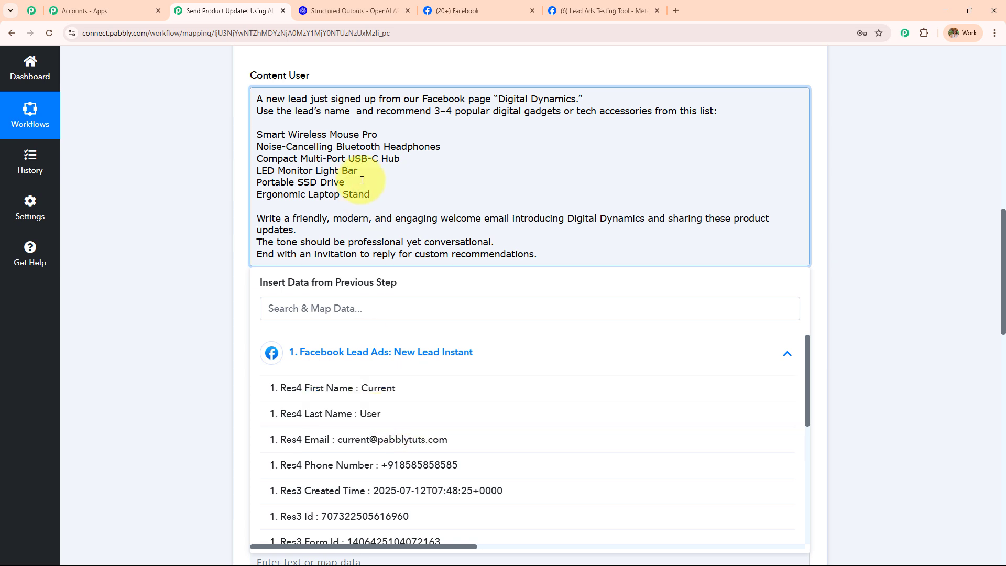
click(404, 390)
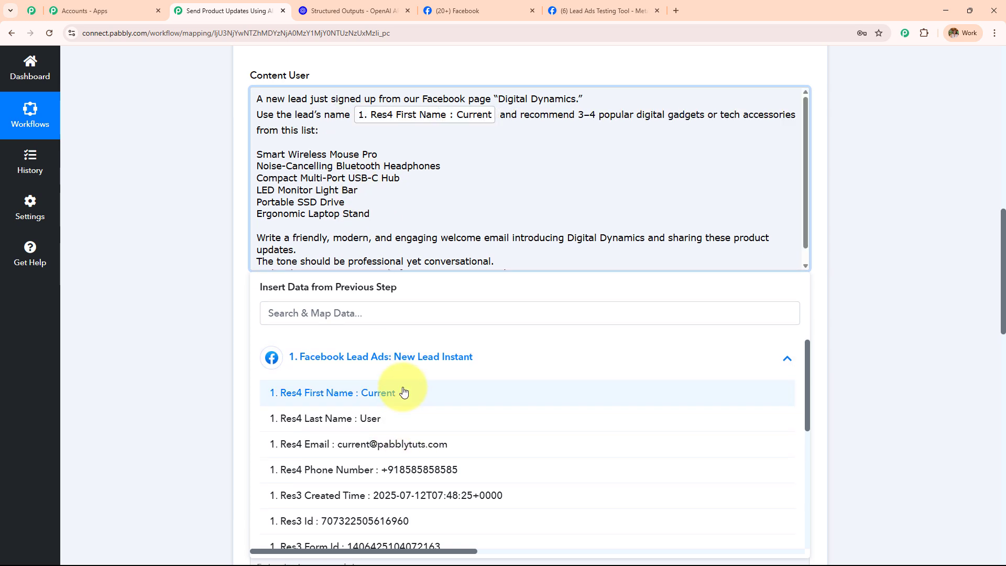
click(404, 418)
click(192, 262)
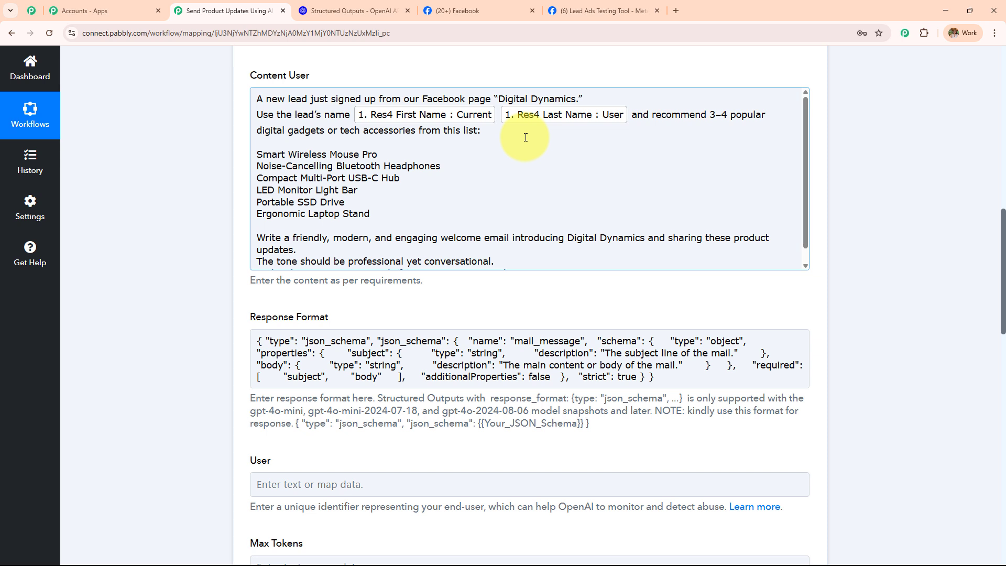
scroll(526, 137, down, 1)
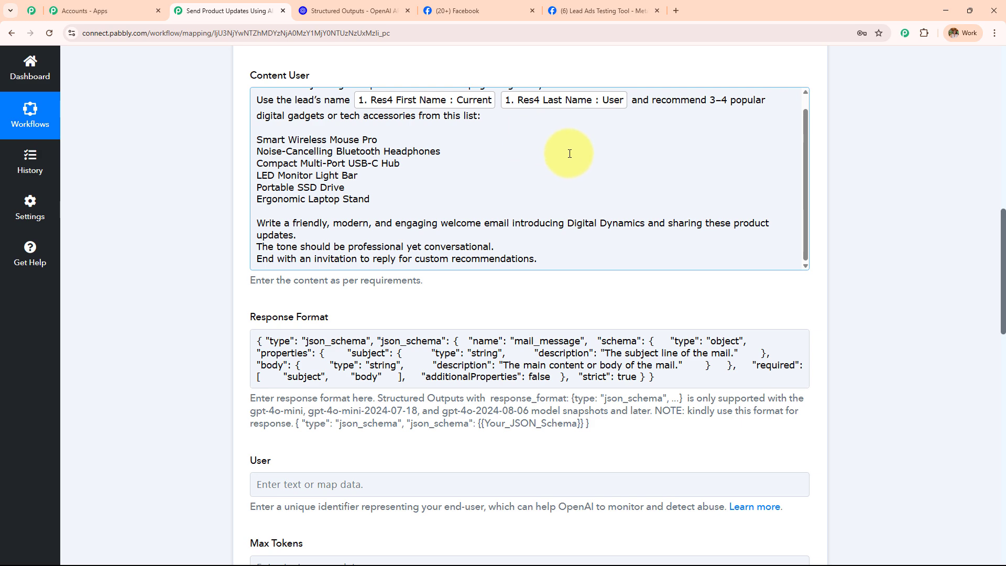
scroll(847, 174, down, 3)
scroll(847, 173, down, 12)
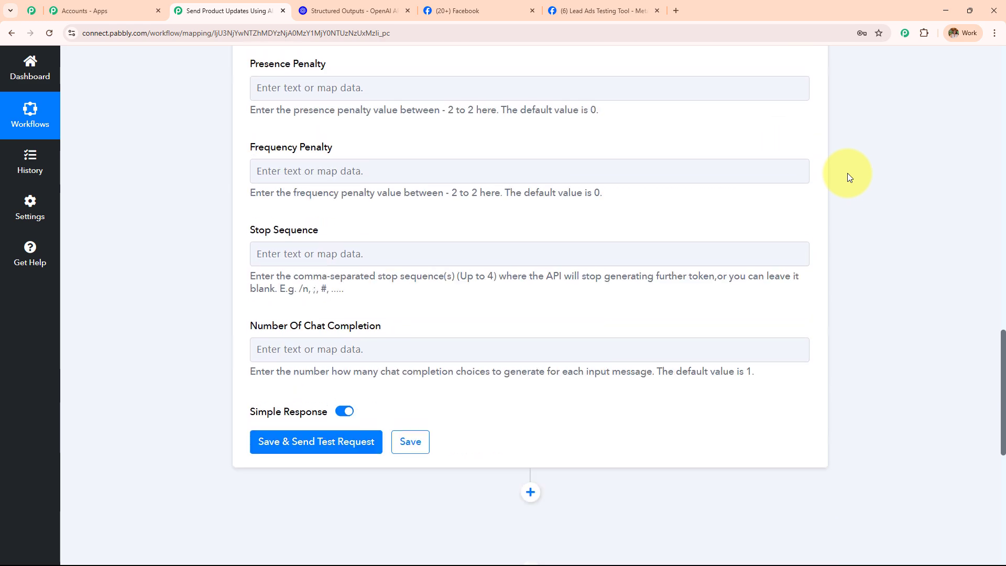
Send a ChatGPT test request and enlarge the response's Subject and Body boxes.
click(364, 219)
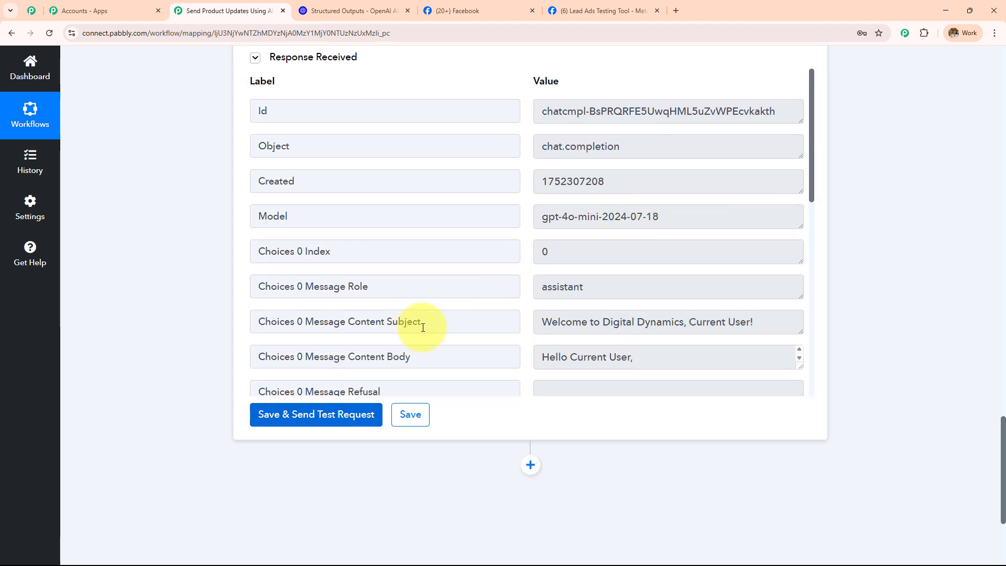
drag(436, 324, 261, 325)
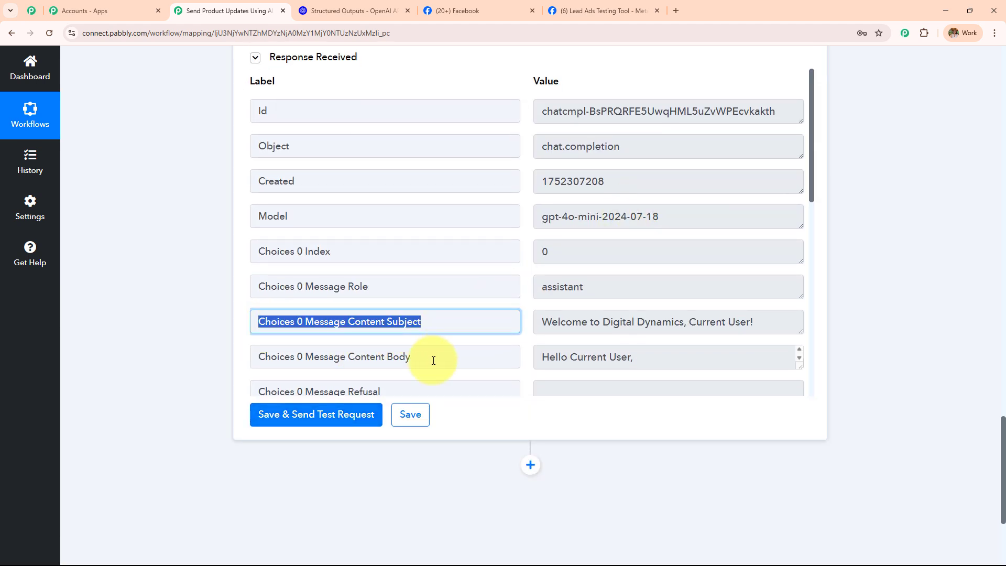
drag(434, 359, 290, 360)
scroll(577, 241, down, 2)
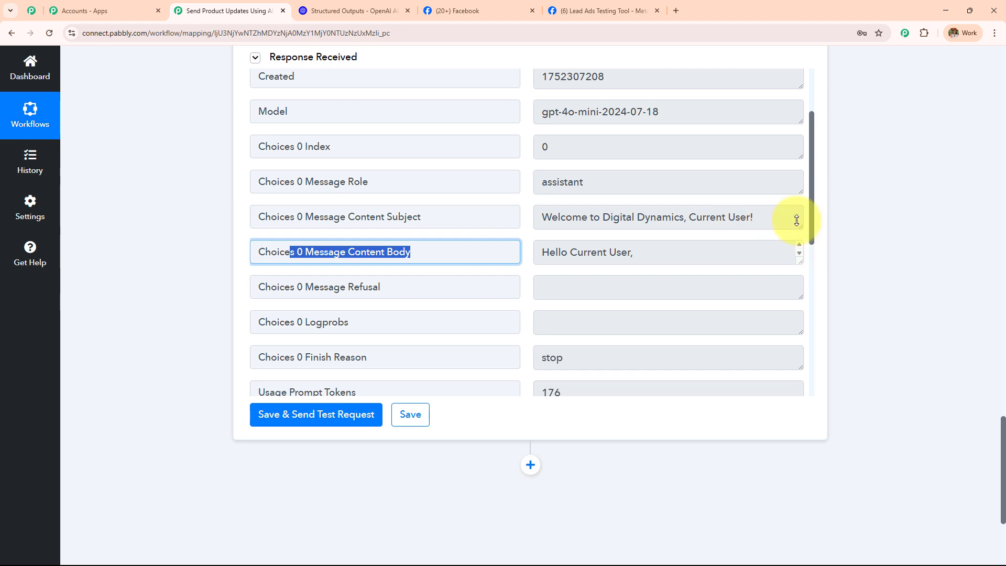
drag(801, 229, 797, 303)
scroll(764, 186, down, 2)
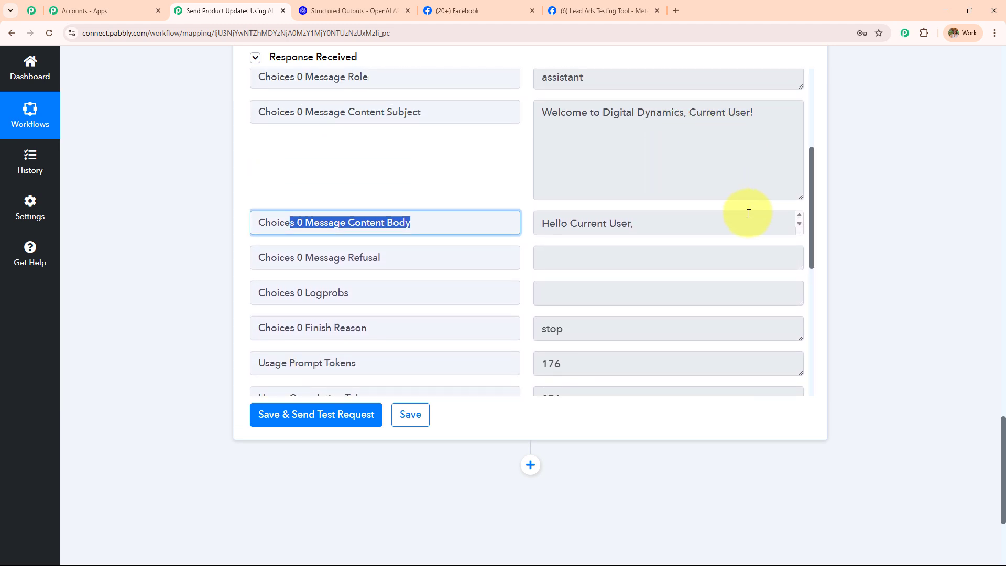
drag(799, 231, 800, 454)
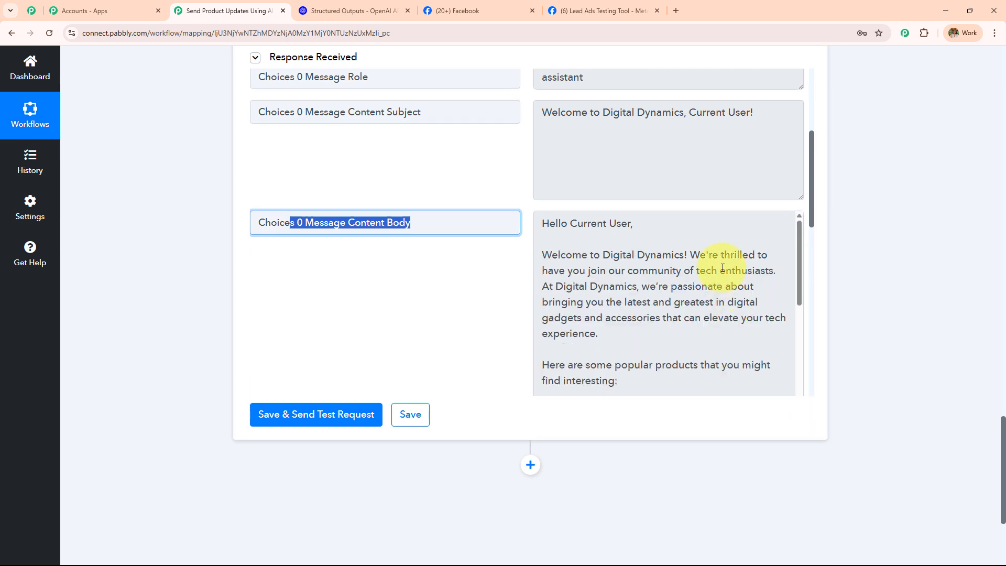
Read through the generated 'Welcome to Digital Dynamics, Current User!' email, then return to the top.
scroll(723, 262, down, 1)
scroll(729, 262, up, 1)
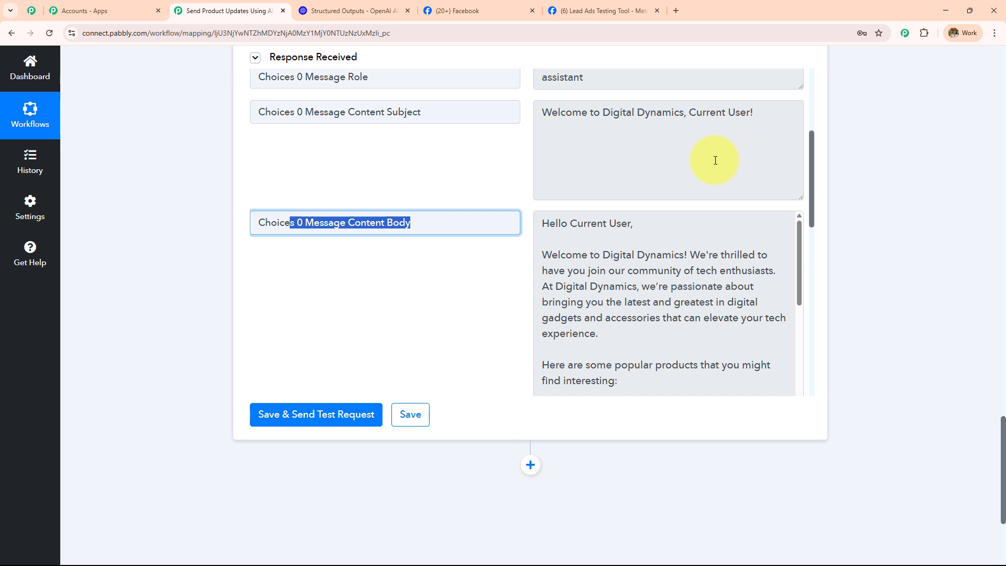
scroll(714, 161, down, 5)
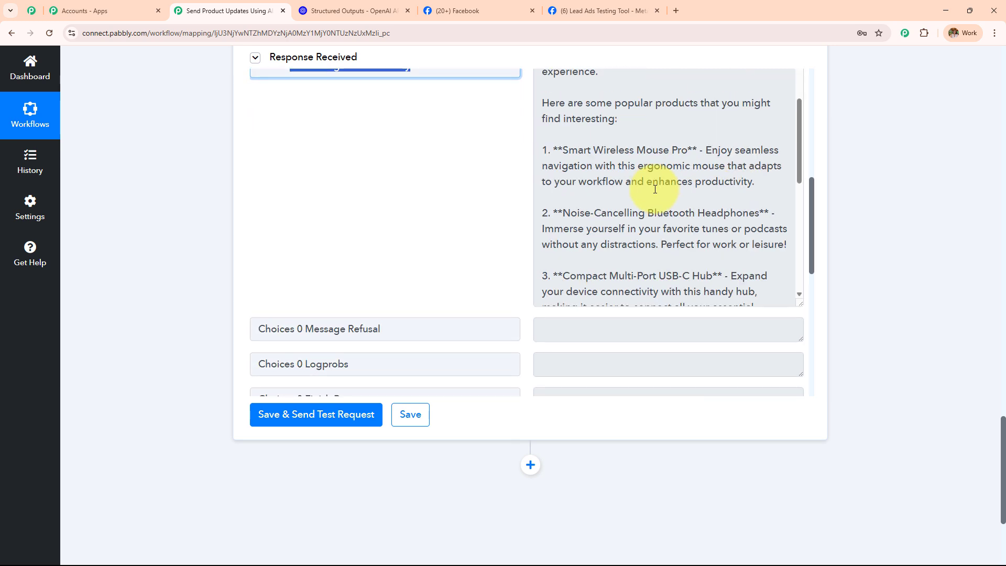
scroll(656, 190, down, 1)
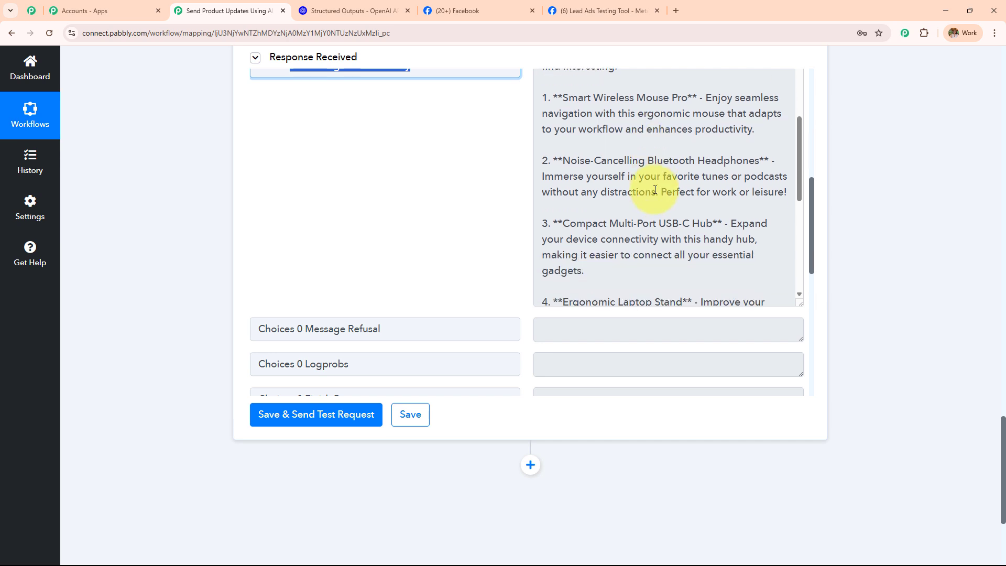
scroll(654, 190, down, 2)
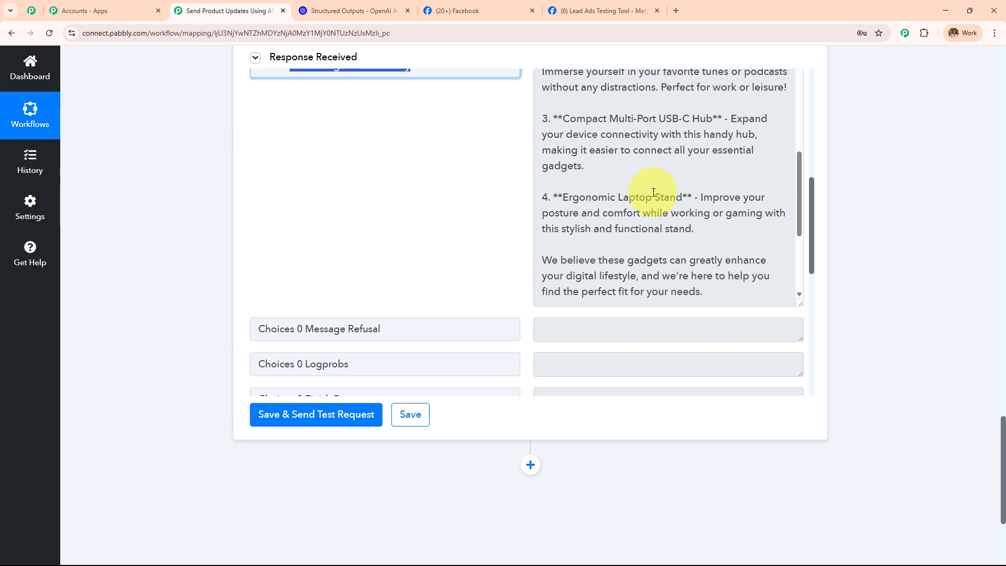
scroll(654, 192, down, 2)
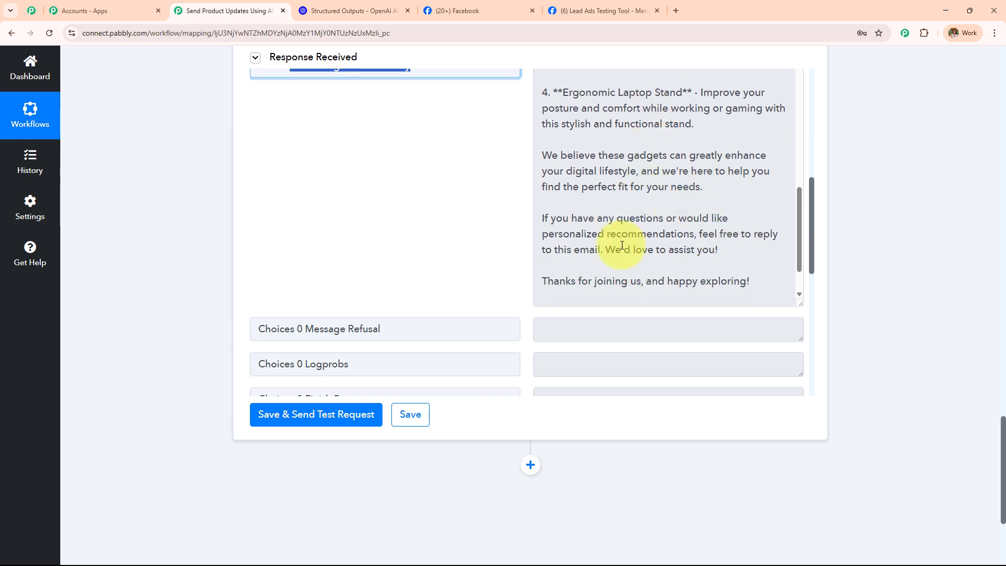
scroll(665, 262, up, 6)
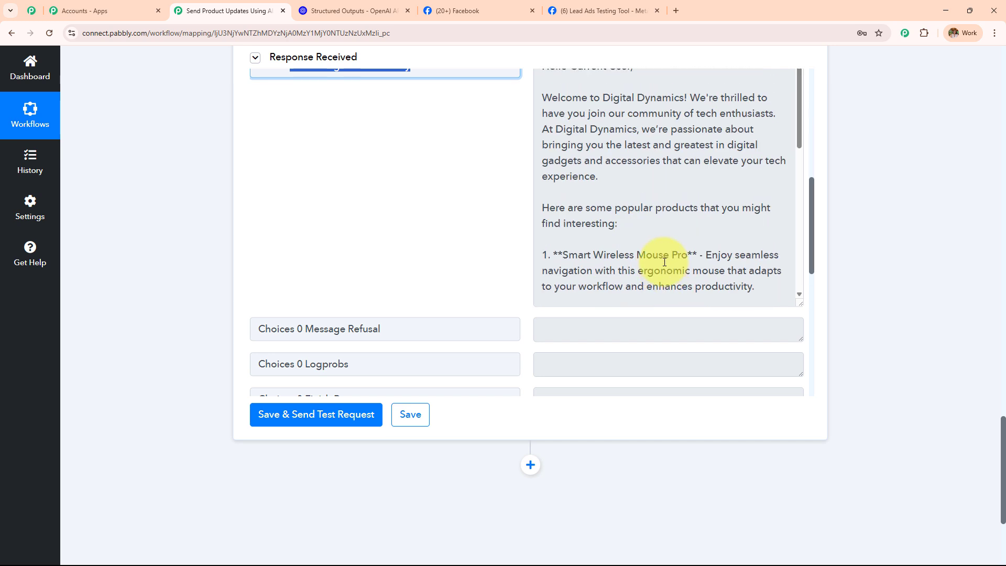
scroll(481, 227, up, 5)
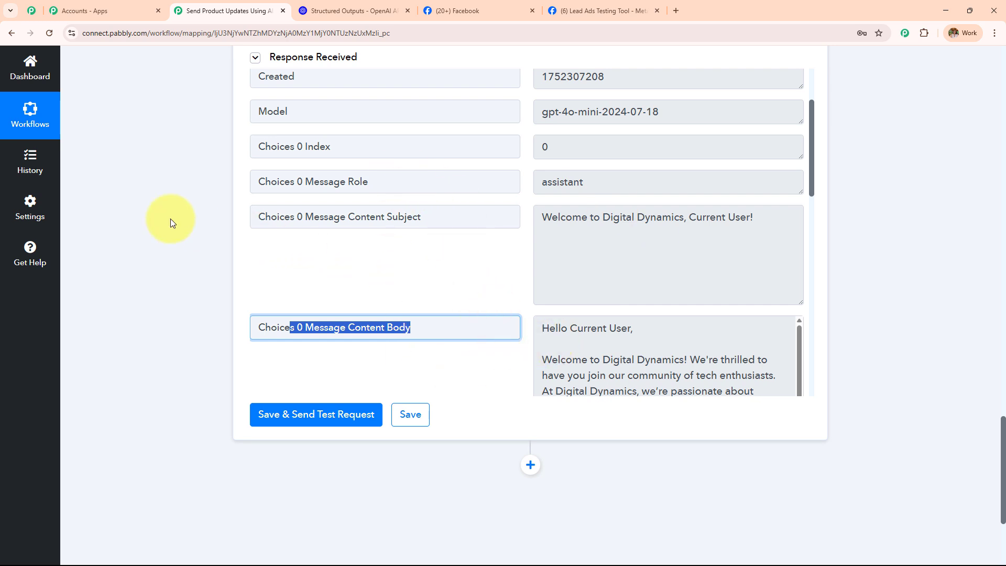
scroll(171, 219, up, 15)
scroll(169, 213, up, 15)
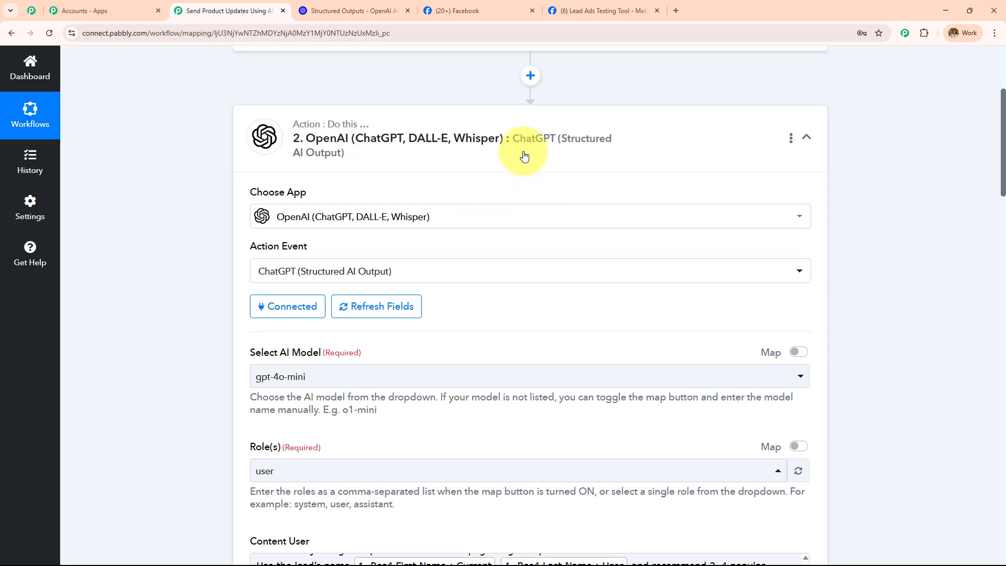
Add a third step using Gmail (searched 'Gma') with action event Send Email (V1), and start connecting it.
click(523, 154)
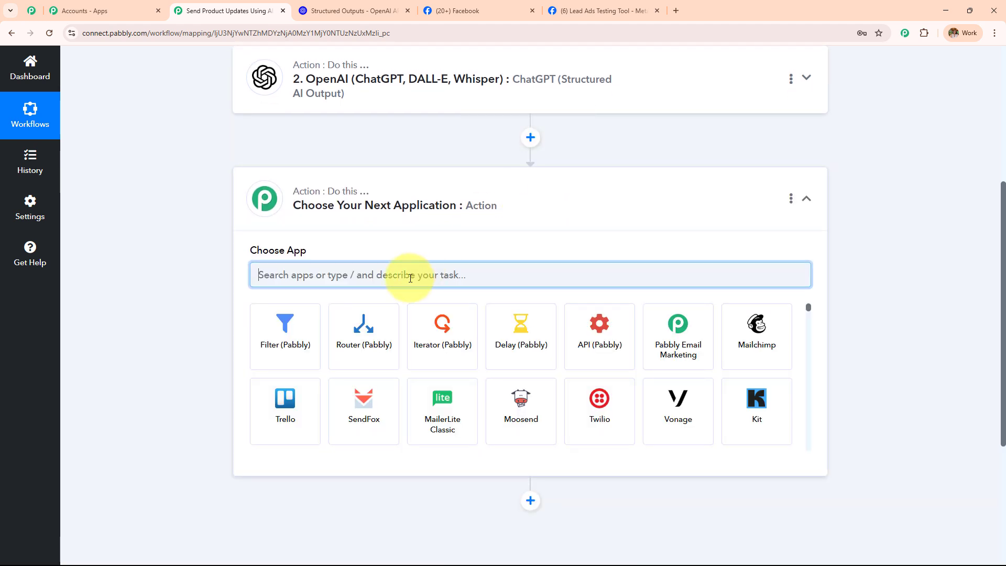
text(Gma)
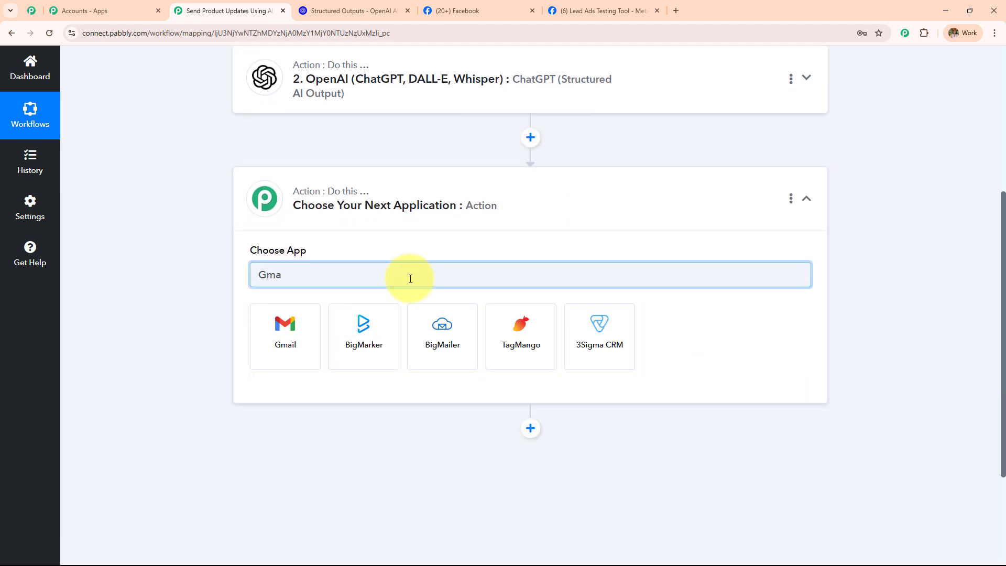
click(300, 350)
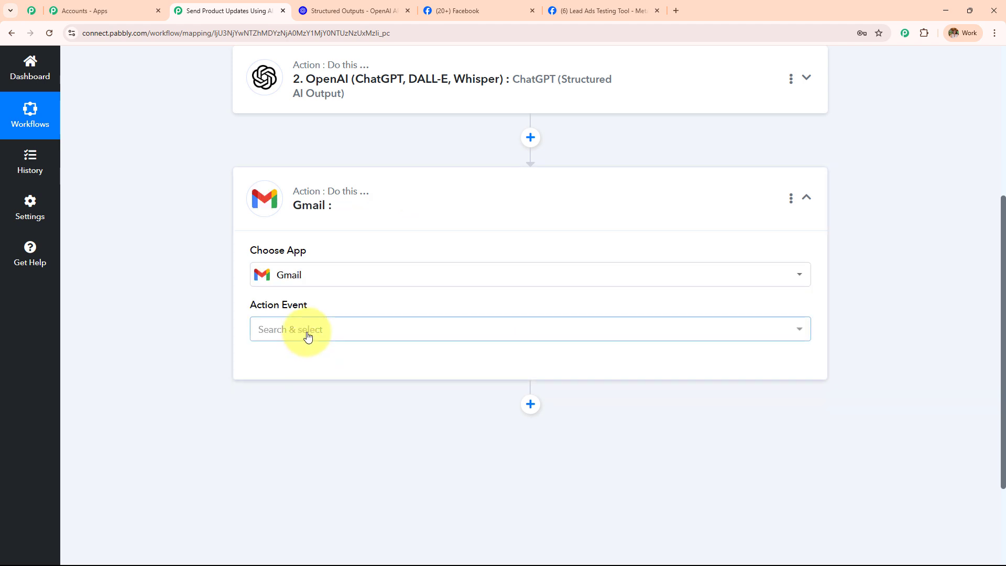
click(308, 331)
scroll(341, 258, down, 2)
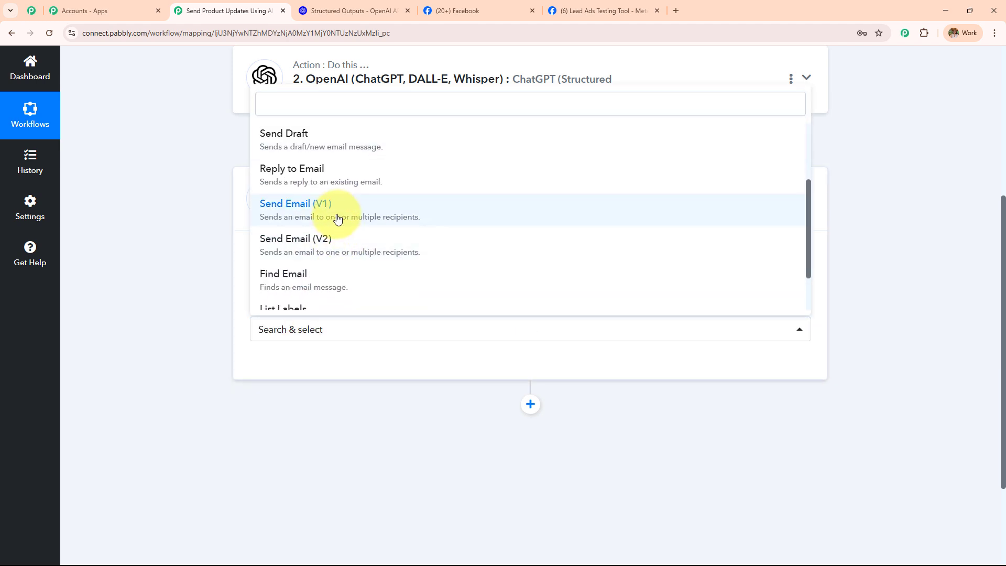
click(337, 218)
click(282, 365)
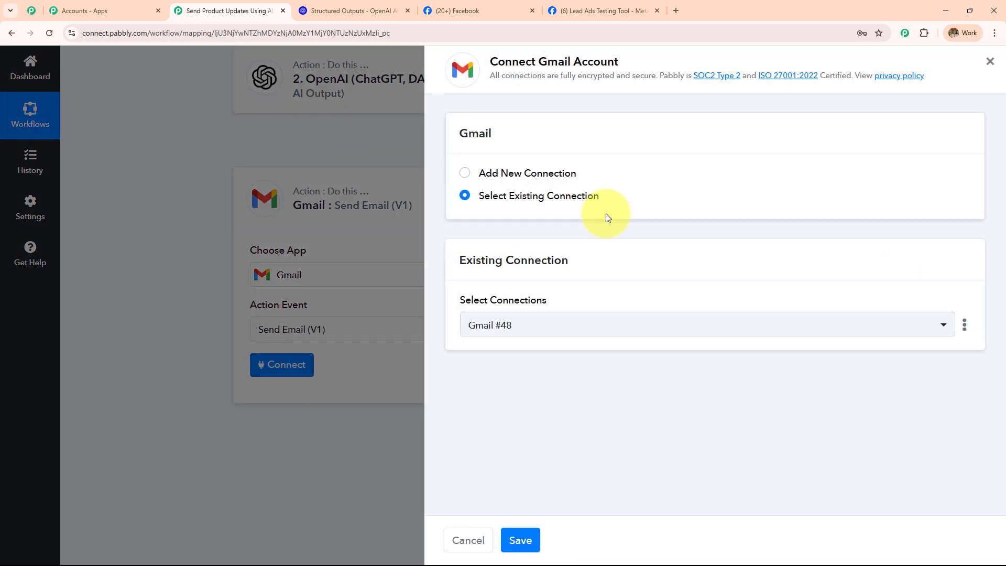
Create new Gmail connection #49 by choosing the Google account and allowing access.
click(465, 174)
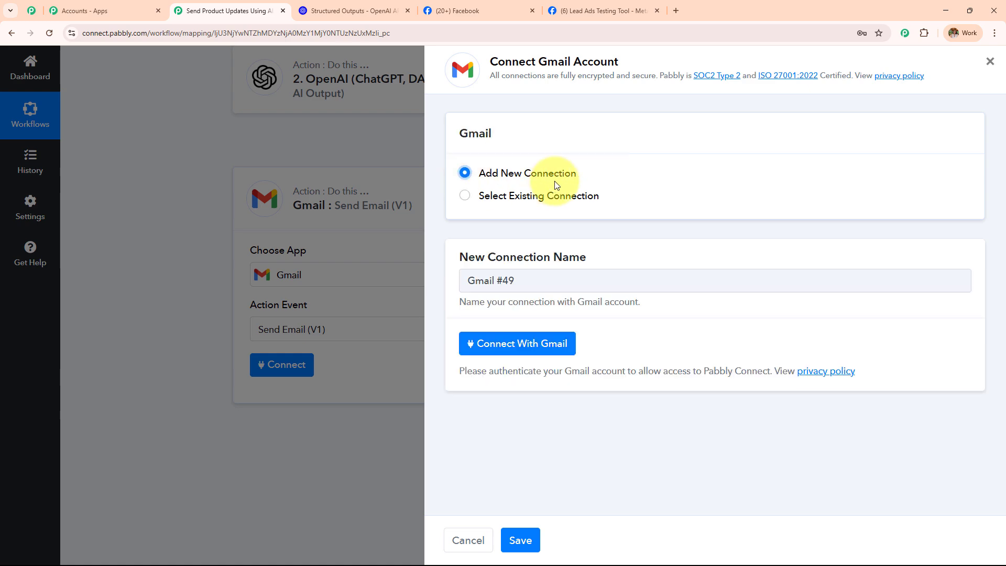
click(528, 343)
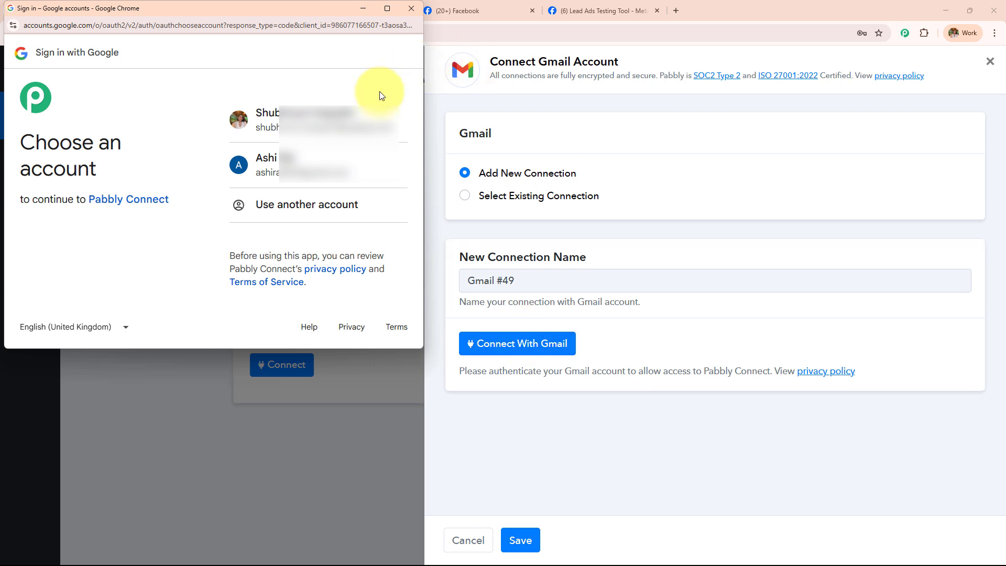
click(372, 119)
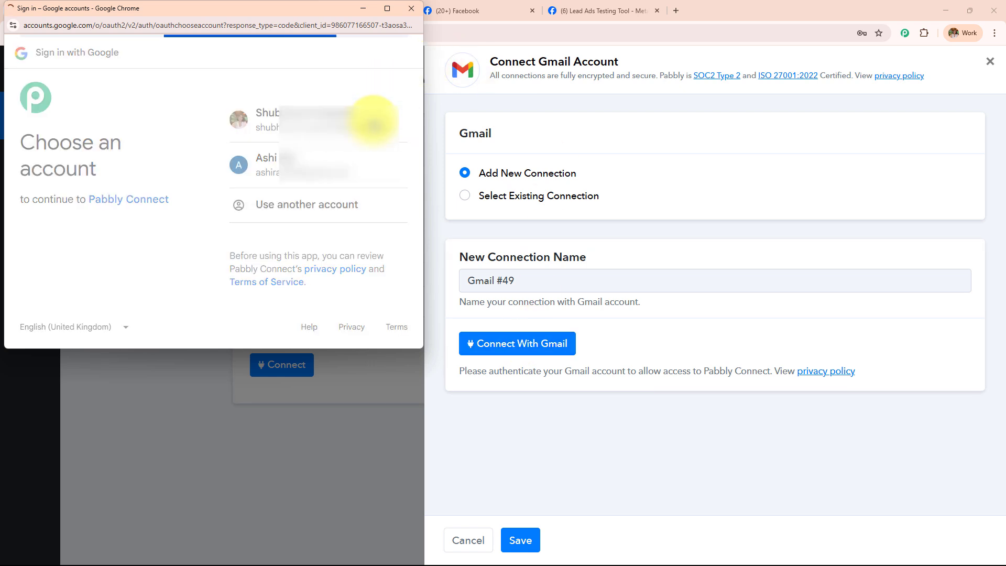
scroll(372, 147, down, 5)
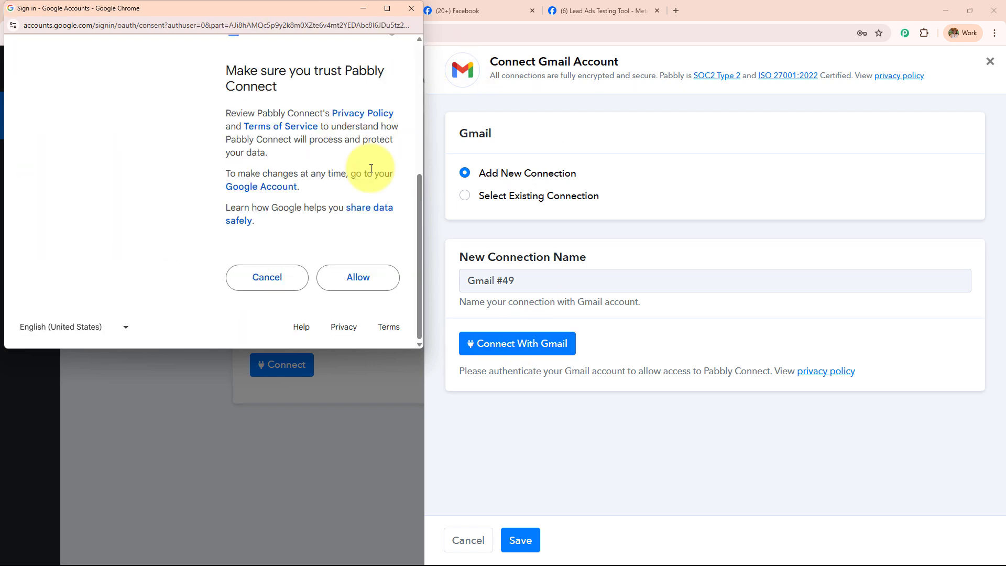
click(363, 280)
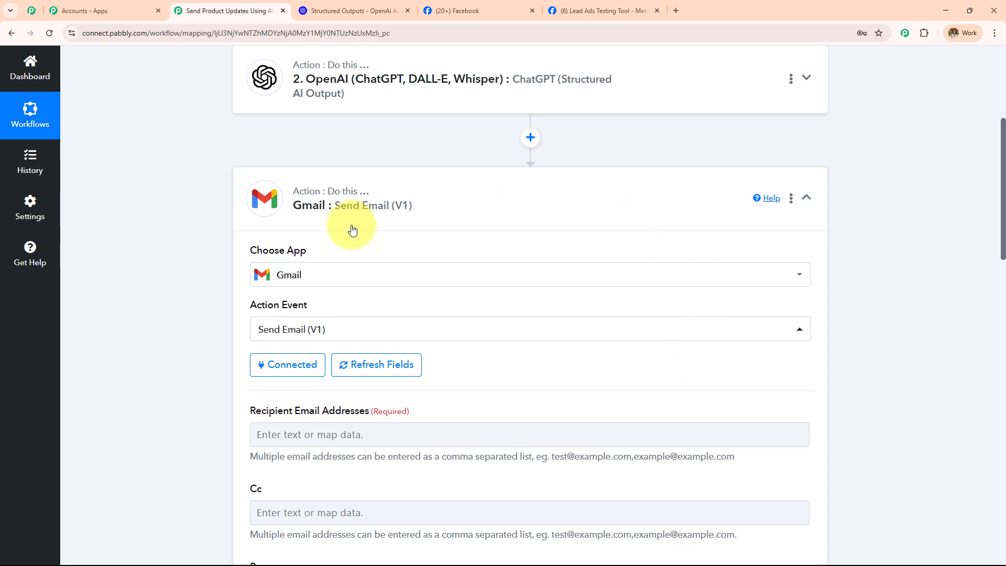
Map the Facebook lead's Res4 Email into Recipient Email Addresses.
scroll(352, 230, down, 10)
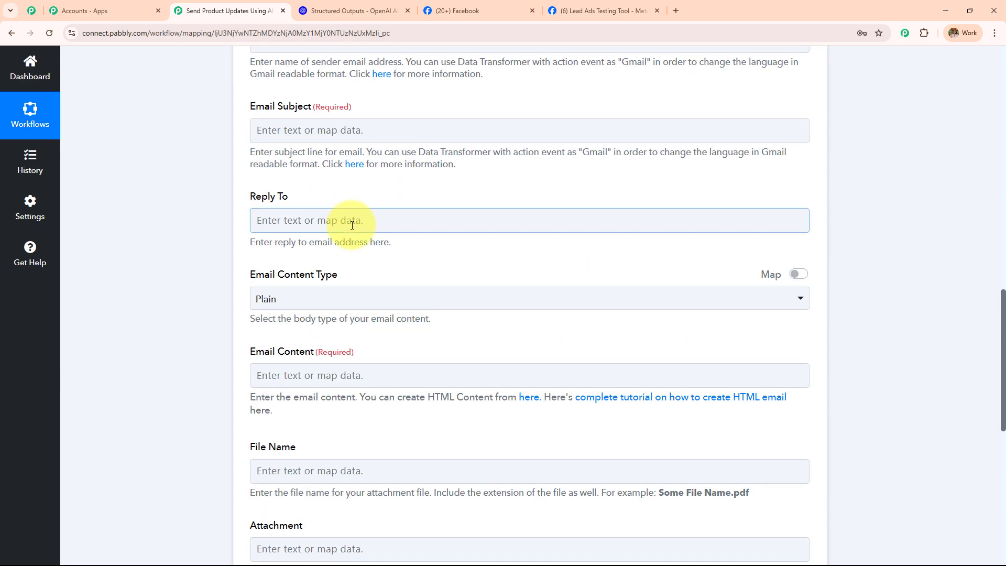
scroll(353, 225, up, 8)
scroll(318, 134, down, 3)
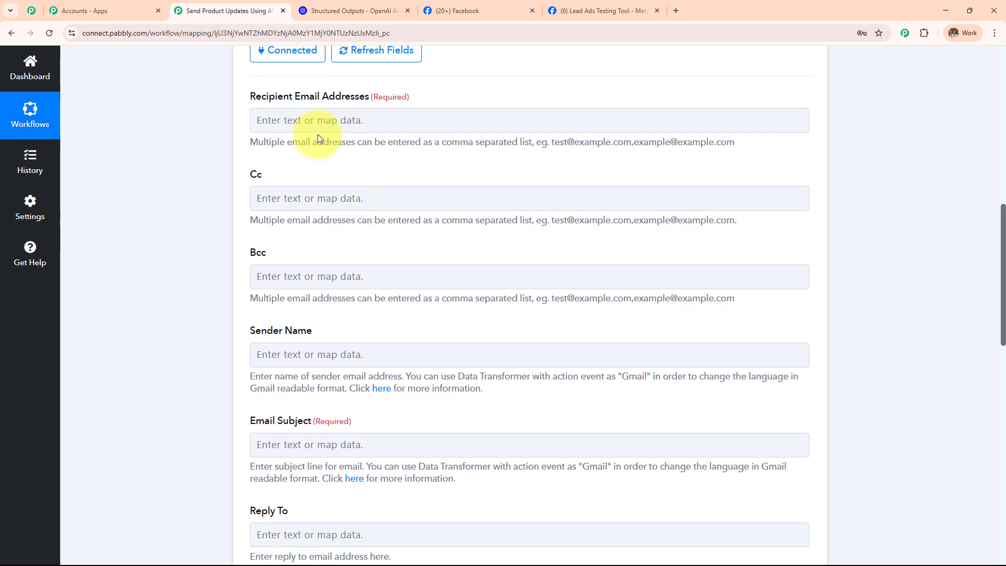
click(313, 111)
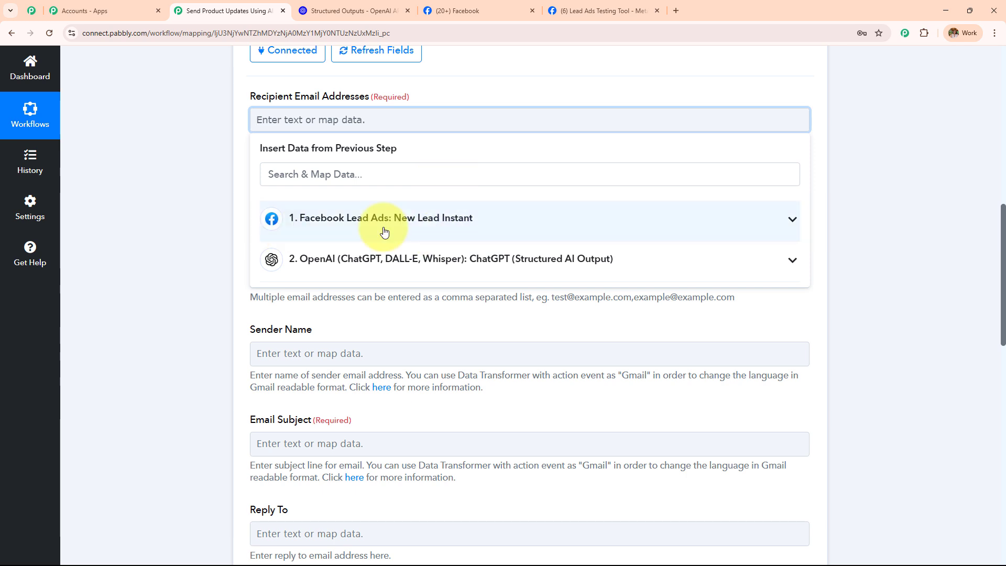
click(505, 231)
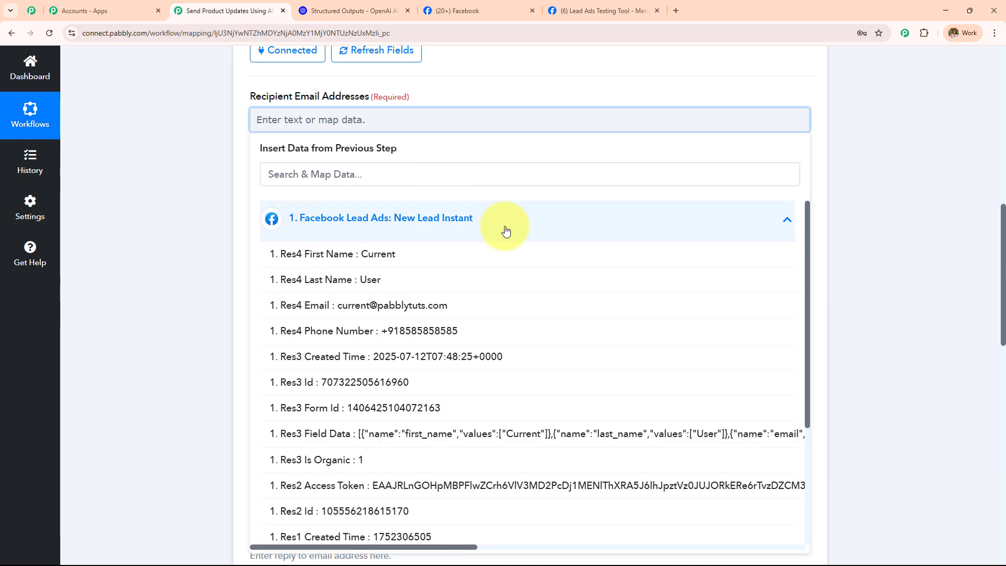
click(501, 303)
click(150, 164)
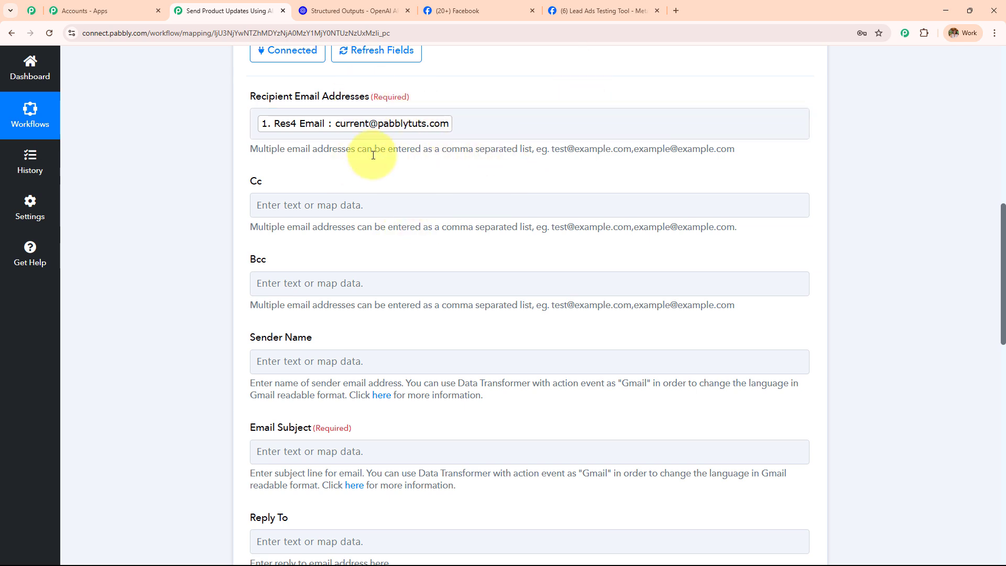
Set the Gmail sender name to Digital Dynamics.
scroll(373, 155, down, 2)
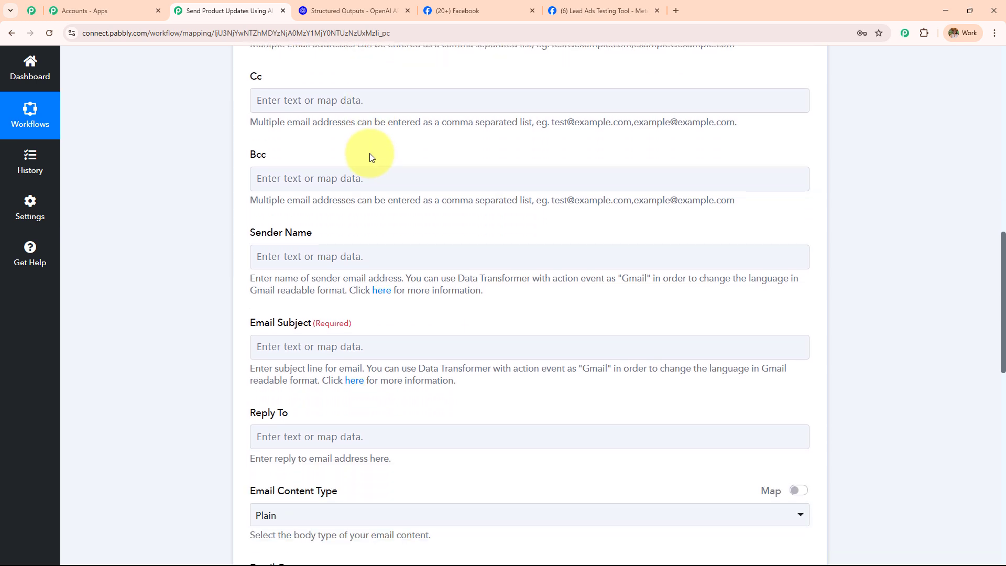
drag(241, 76, 368, 261)
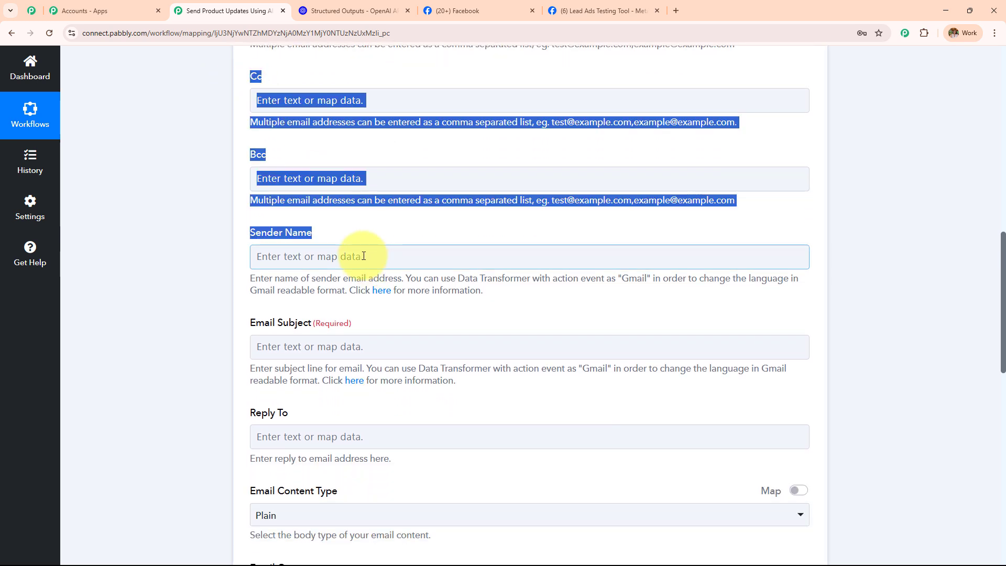
scroll(388, 251, down, 1)
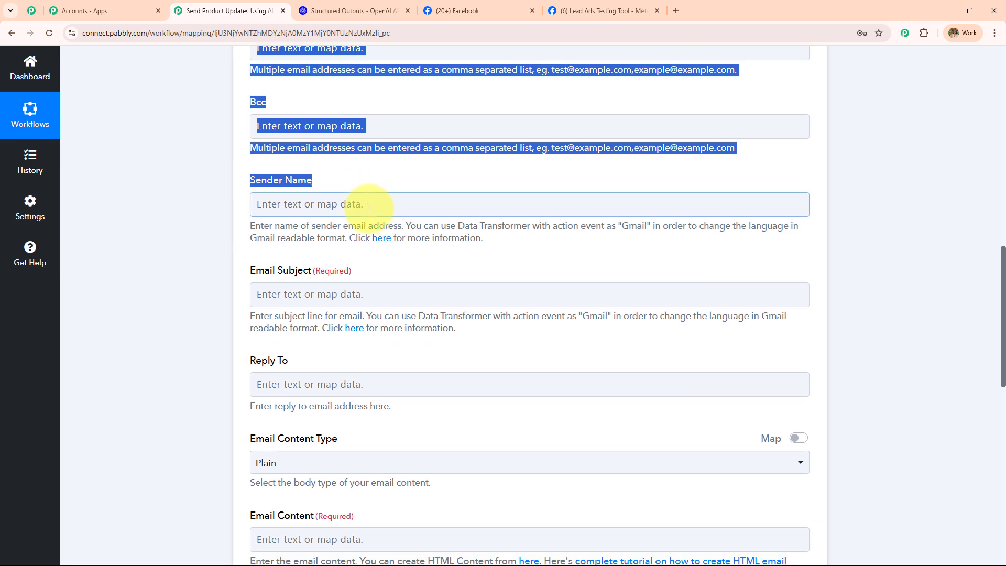
click(370, 209)
text(Digital Dynamic)
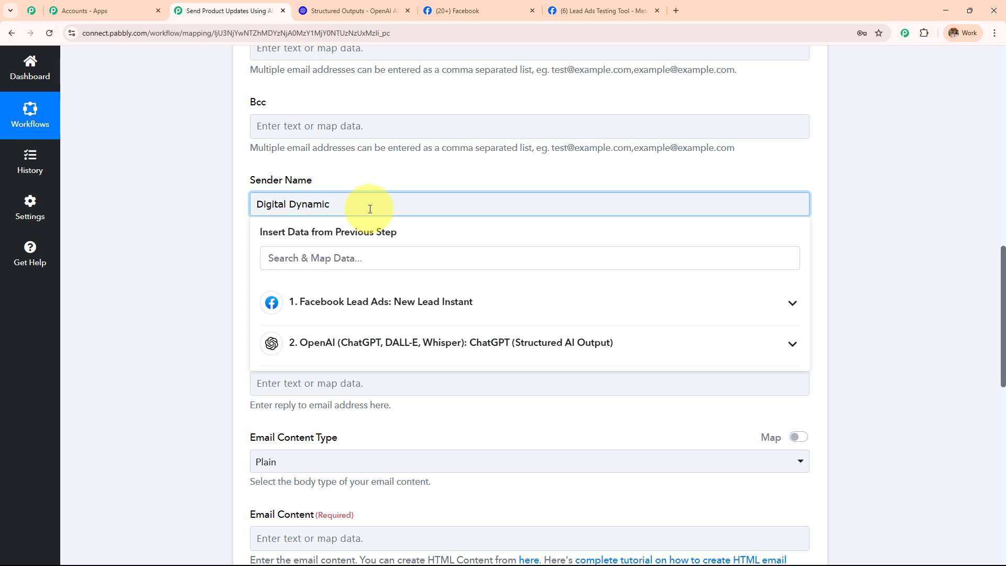
scroll(370, 209, down, 4)
Map the OpenAI Message Content Subject into Email Subject.
click(438, 85)
click(362, 215)
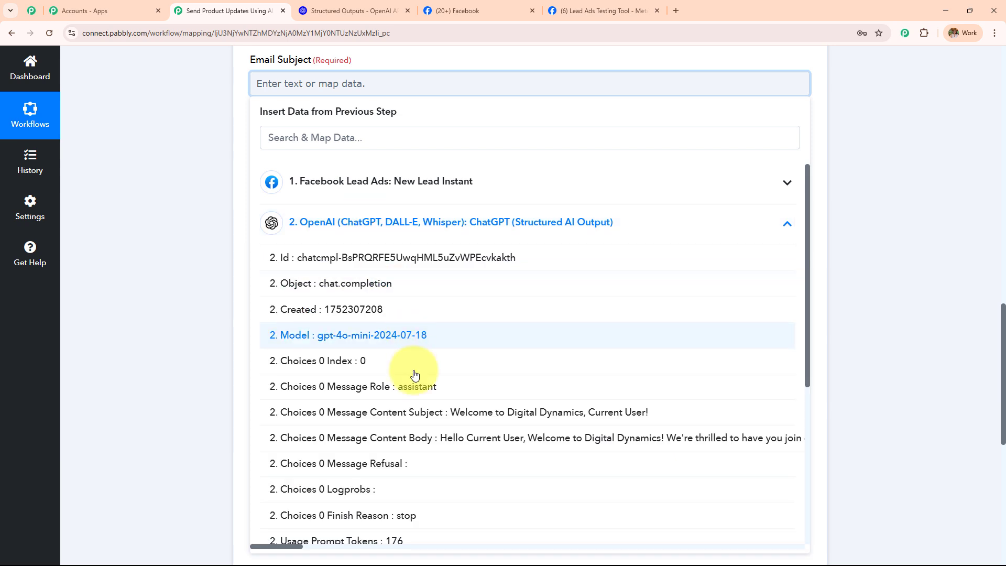
click(367, 412)
click(211, 189)
Map the OpenAI Message Content Body into Email Content.
scroll(362, 187, down, 2)
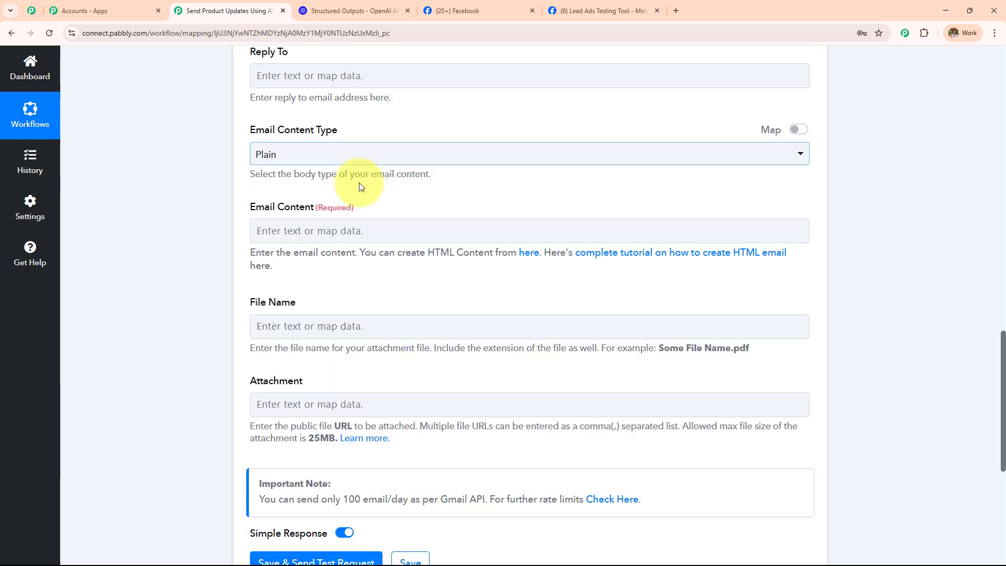
click(348, 231)
click(361, 370)
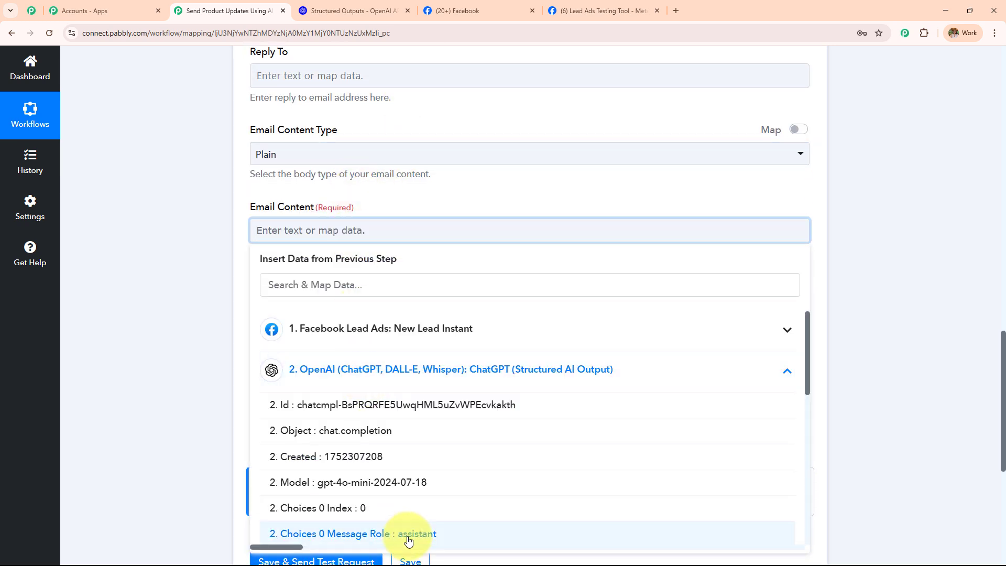
scroll(411, 472, down, 3)
click(415, 433)
click(236, 275)
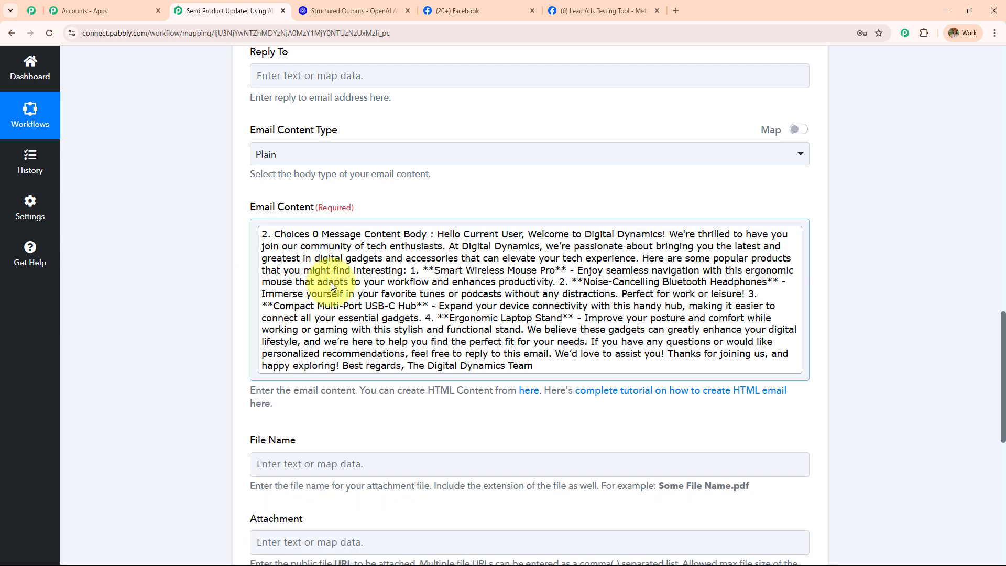
scroll(315, 283, up, 3)
drag(248, 212, 359, 206)
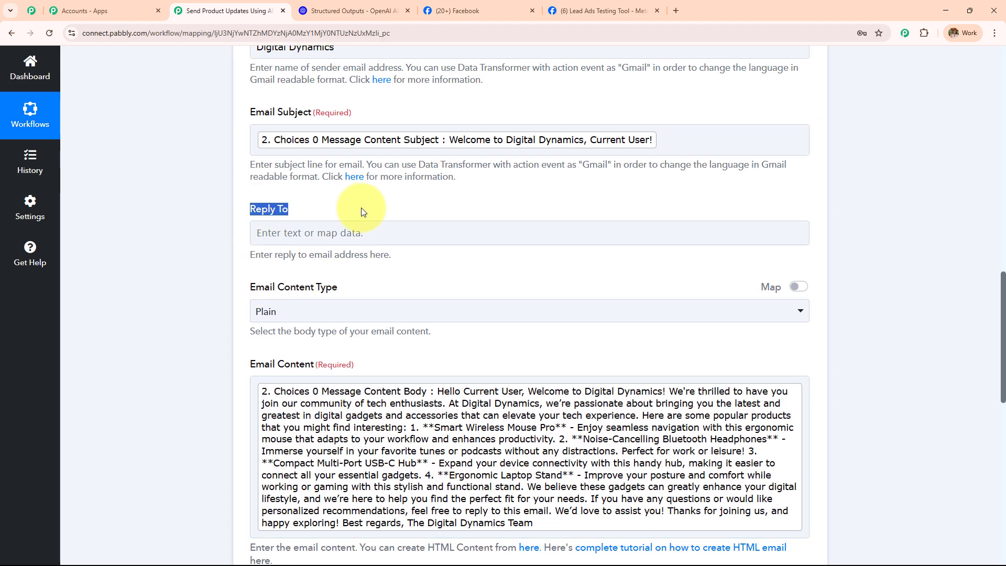
scroll(360, 234, down, 3)
drag(247, 132, 504, 138)
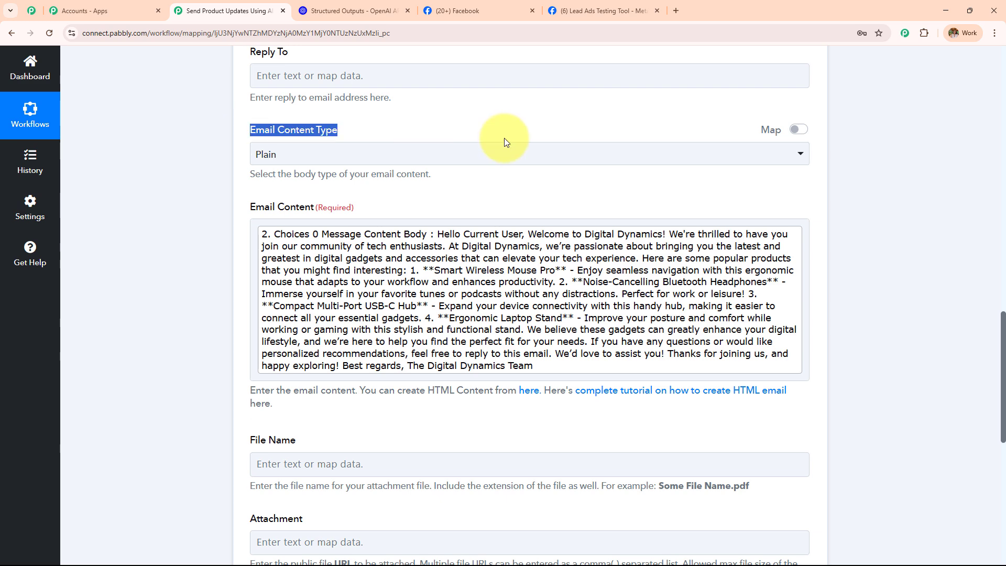
click(315, 153)
click(318, 215)
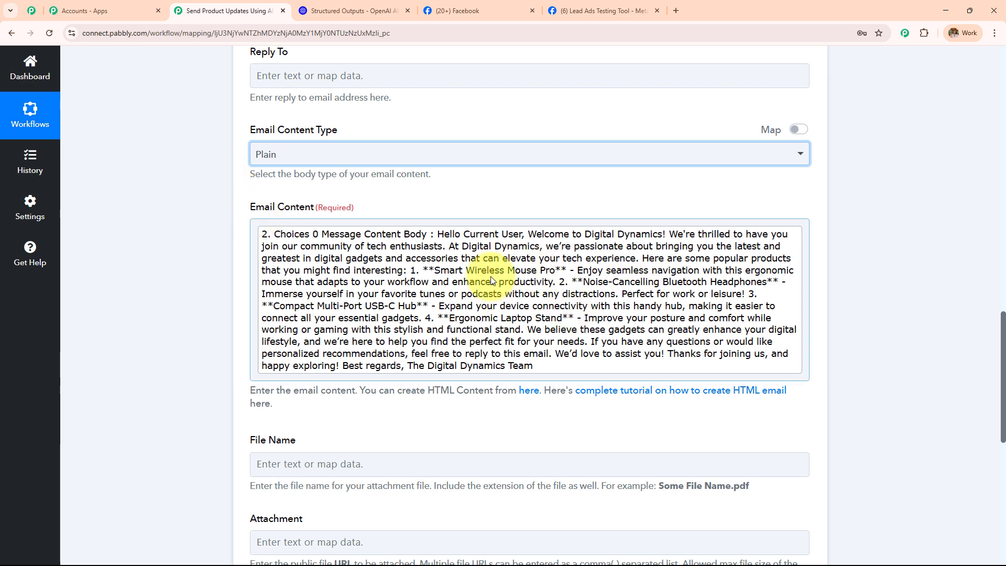
click(353, 155)
click(345, 221)
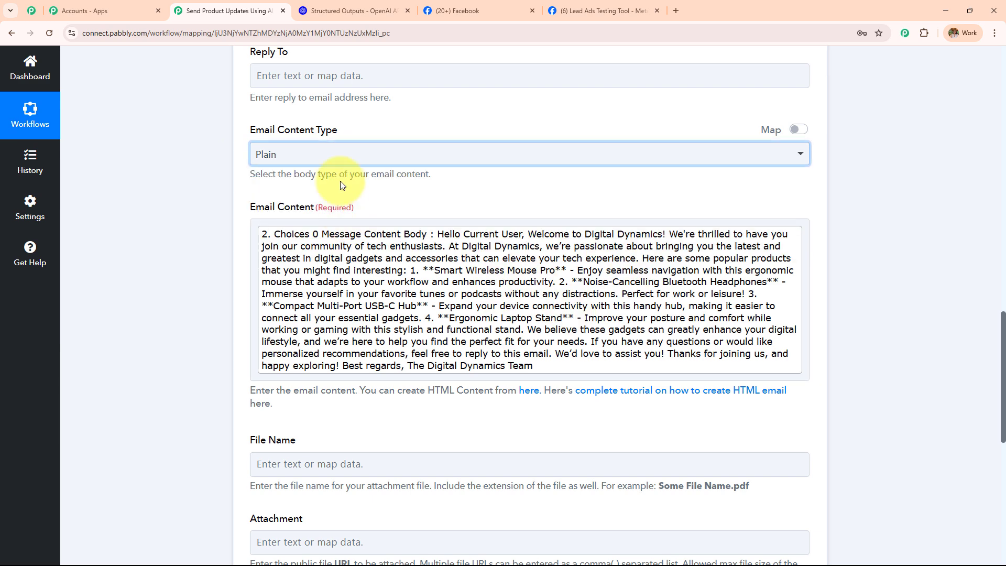
click(339, 156)
click(322, 217)
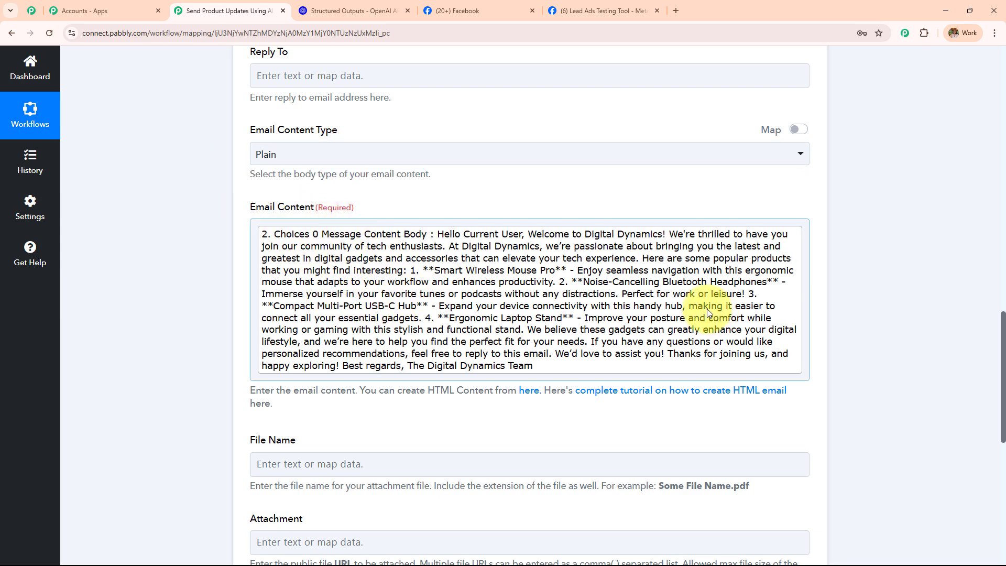
click(374, 156)
click(318, 247)
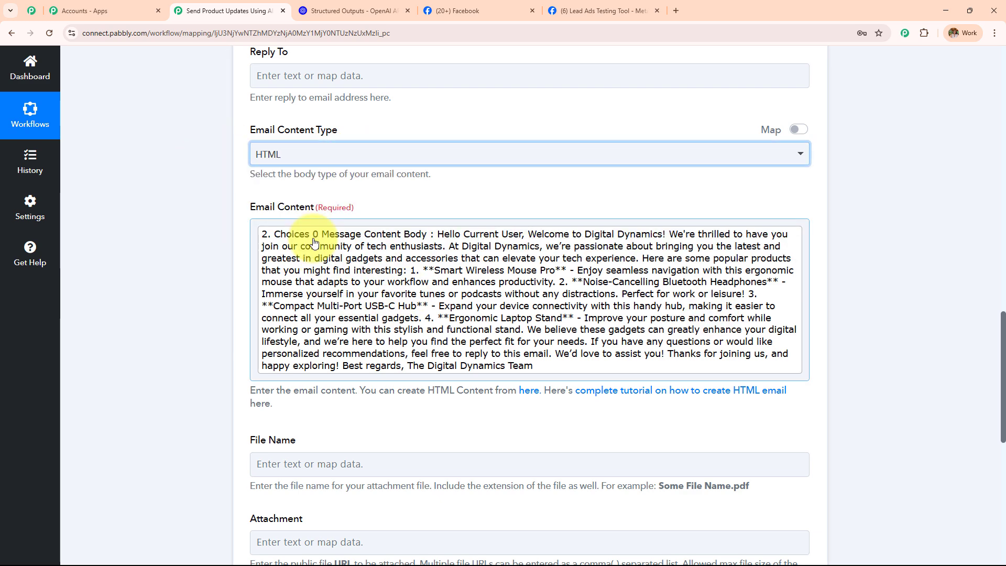
click(313, 155)
click(309, 215)
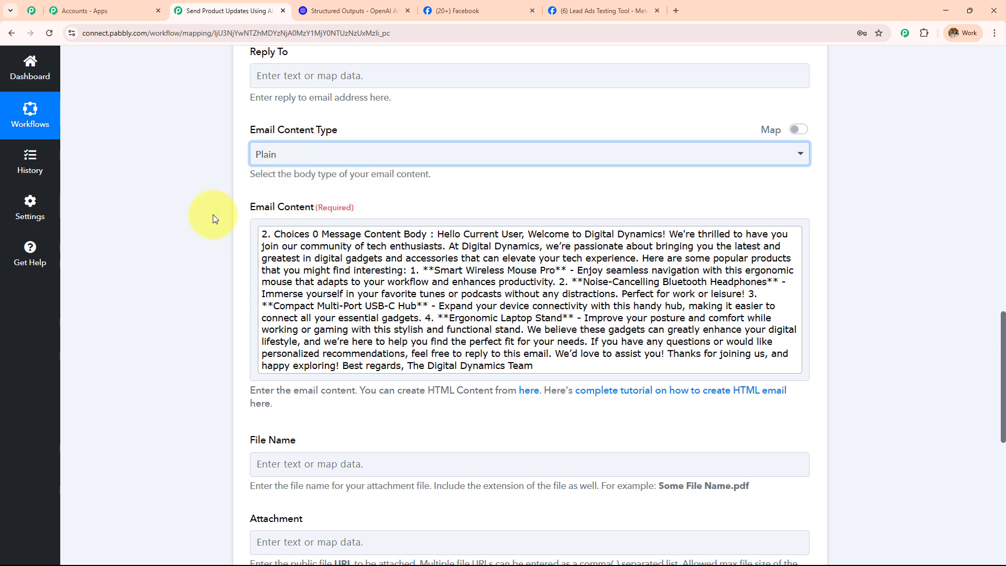
scroll(361, 194, down, 8)
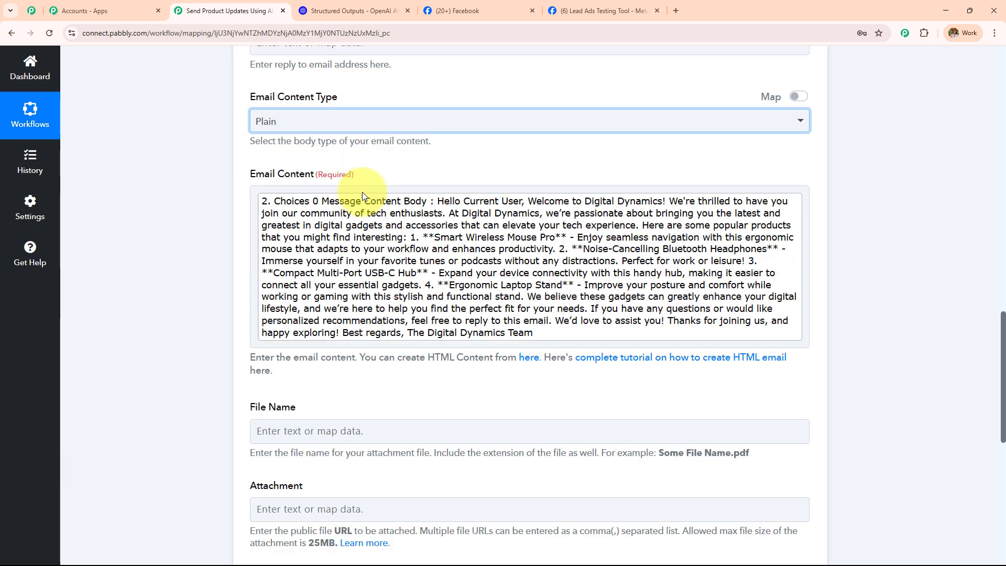
scroll(314, 189, up, 3)
drag(251, 177, 359, 299)
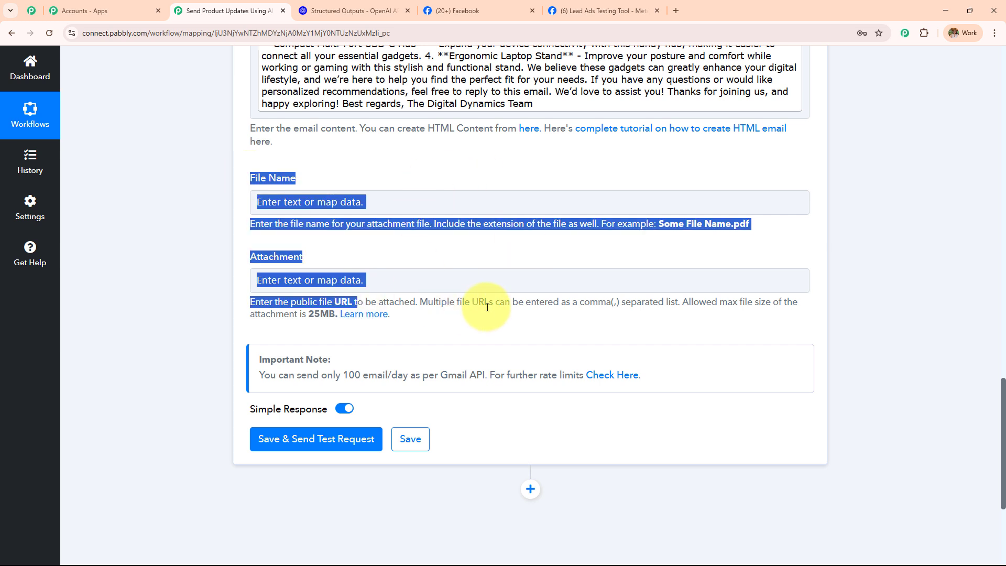
click(460, 253)
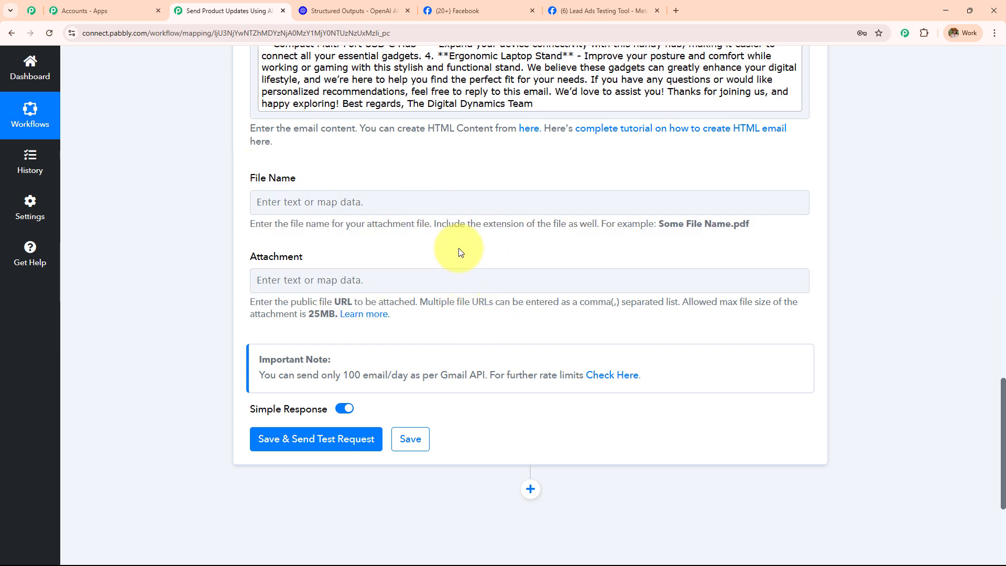
drag(237, 300, 479, 316)
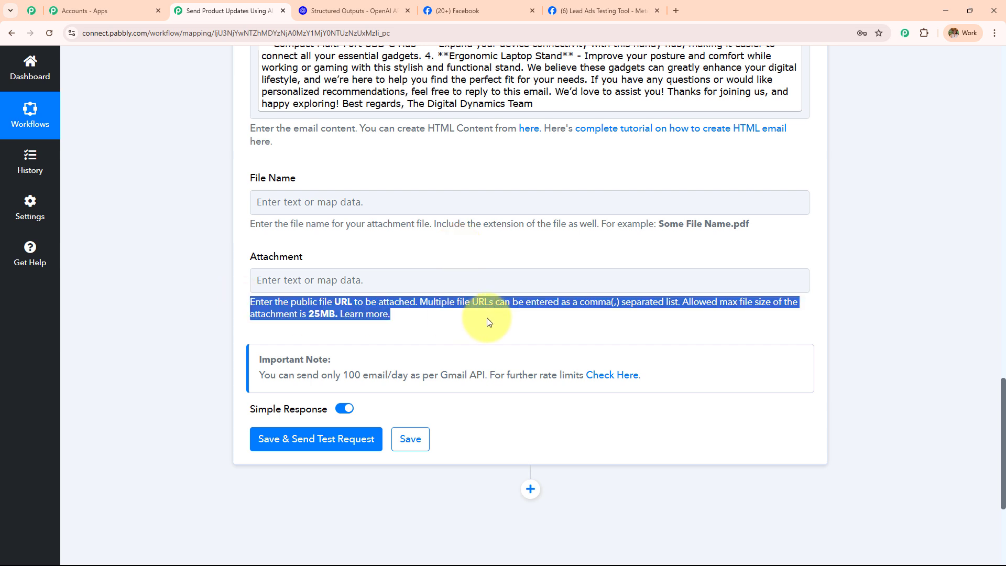
click(487, 317)
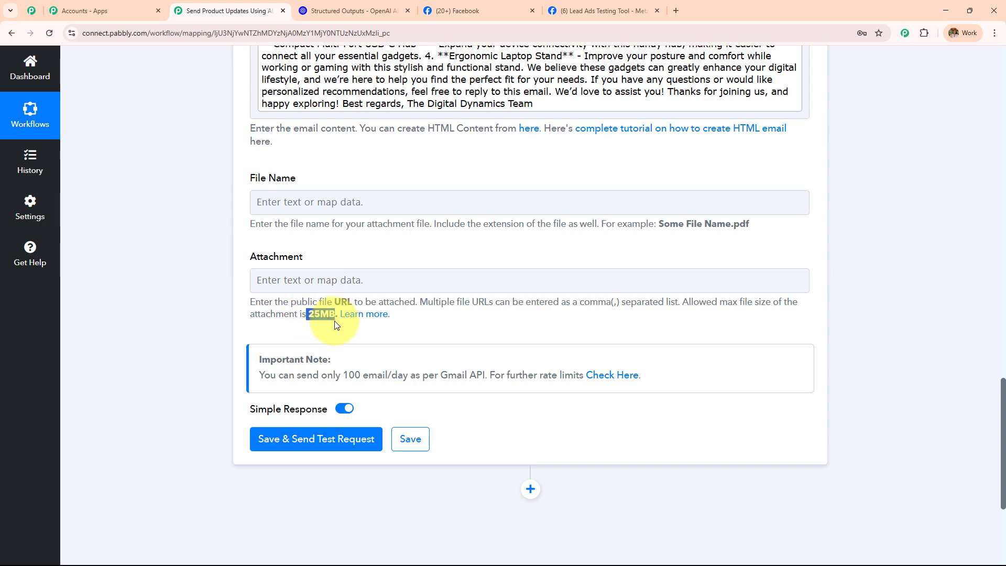
double_click(320, 314)
scroll(445, 250, up, 4)
scroll(447, 251, up, 6)
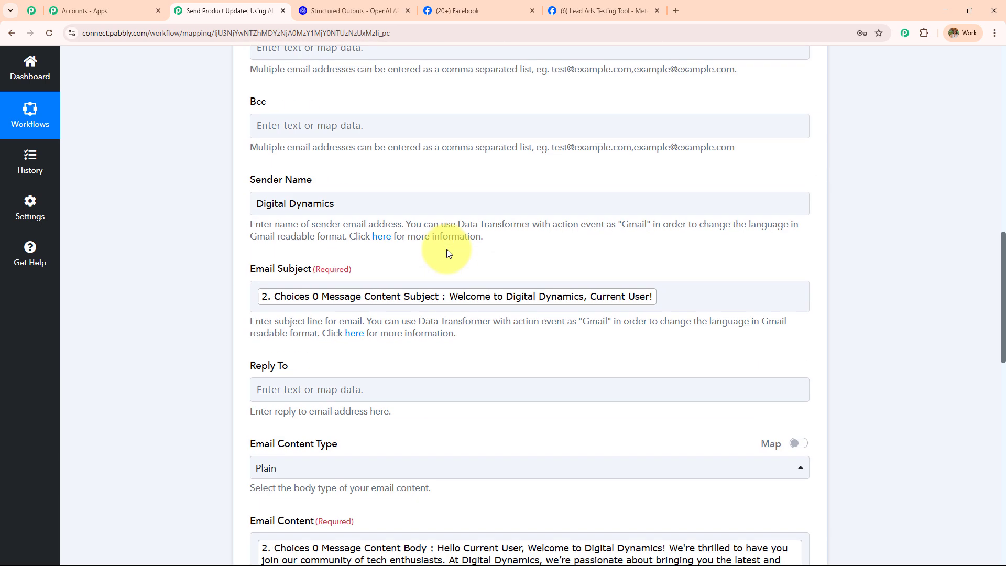
scroll(447, 252, down, 14)
Send a Gmail test email, confirm status 'sent', and collapse the Gmail step.
click(328, 236)
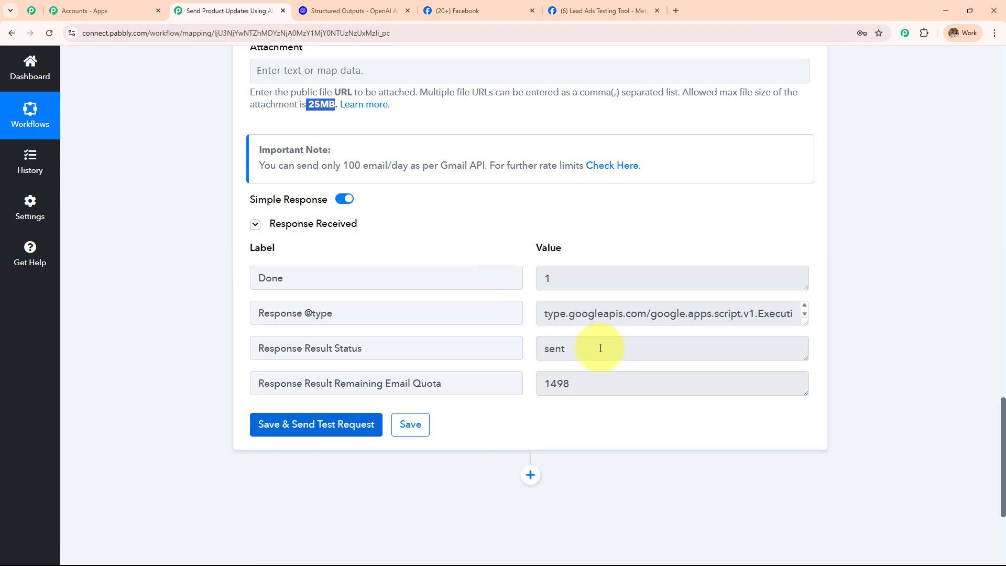
double_click(601, 348)
drag(399, 348, 198, 360)
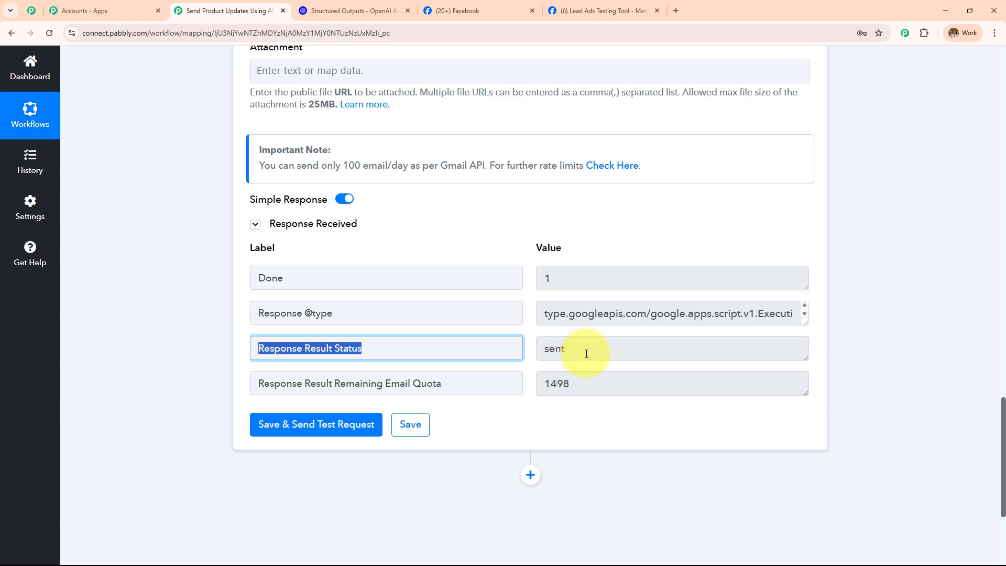
scroll(566, 353, up, 20)
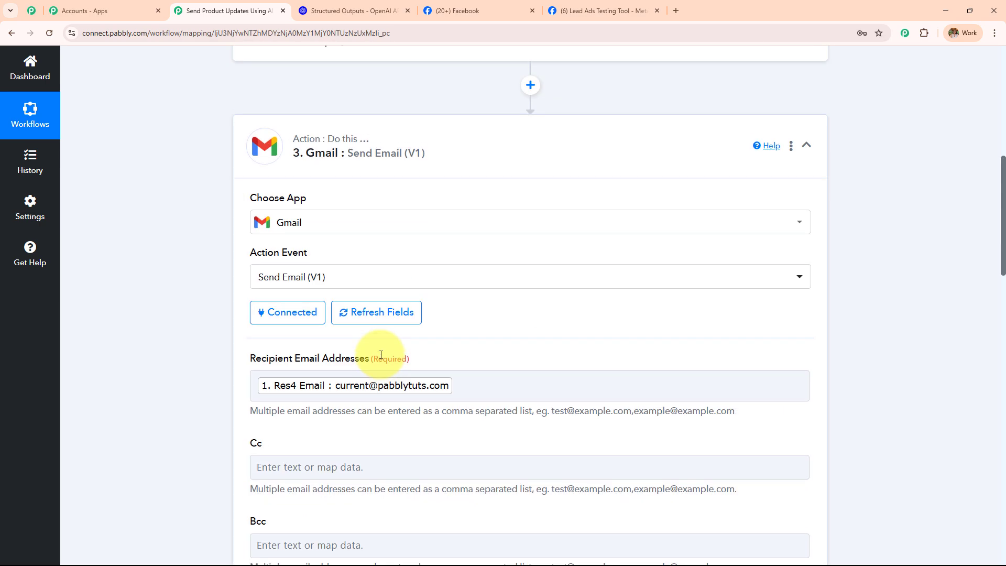
scroll(398, 351, up, 4)
click(424, 355)
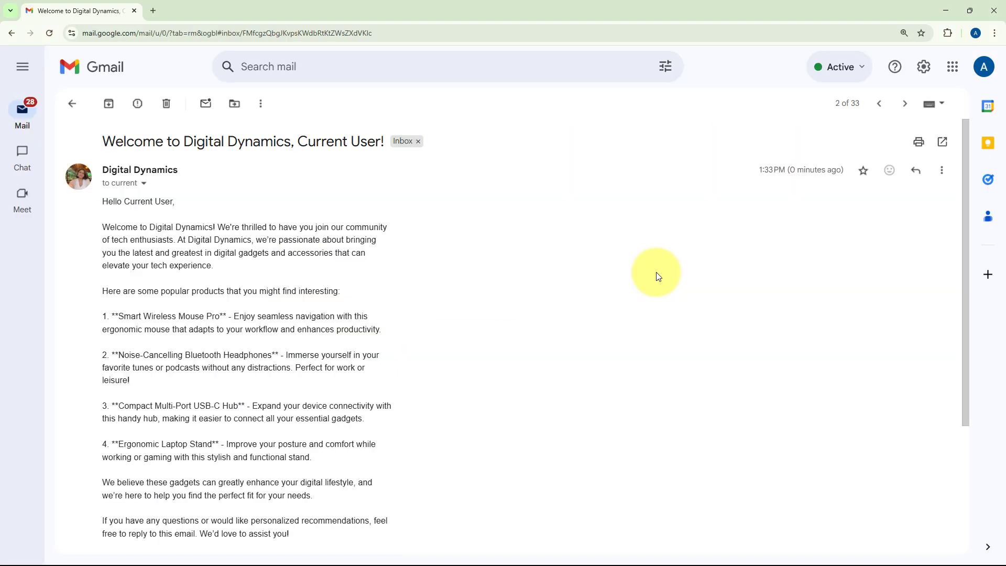
key(ctrl+plus)
key(ctrl+plus)
key(ctrl+plus)
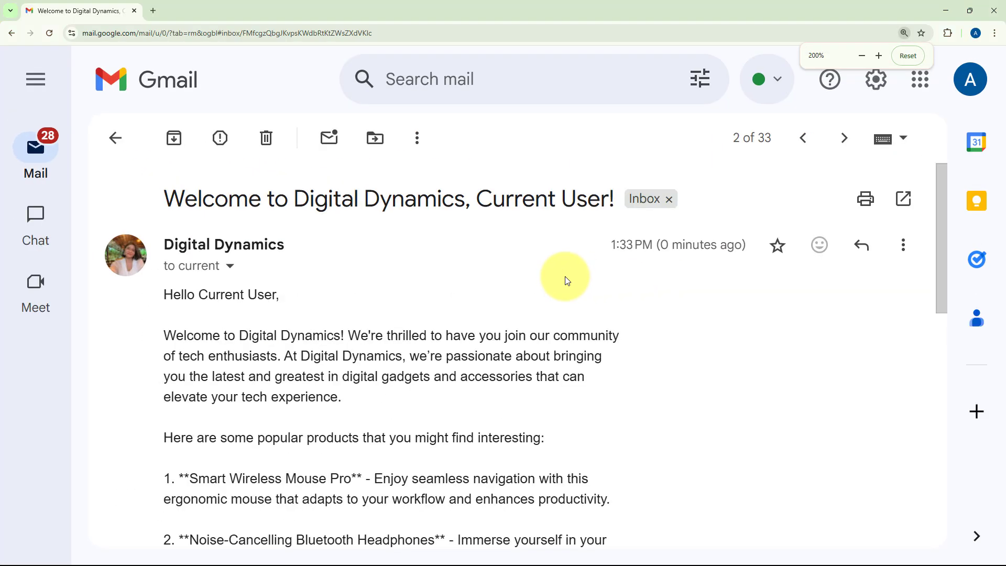
drag(608, 243, 746, 246)
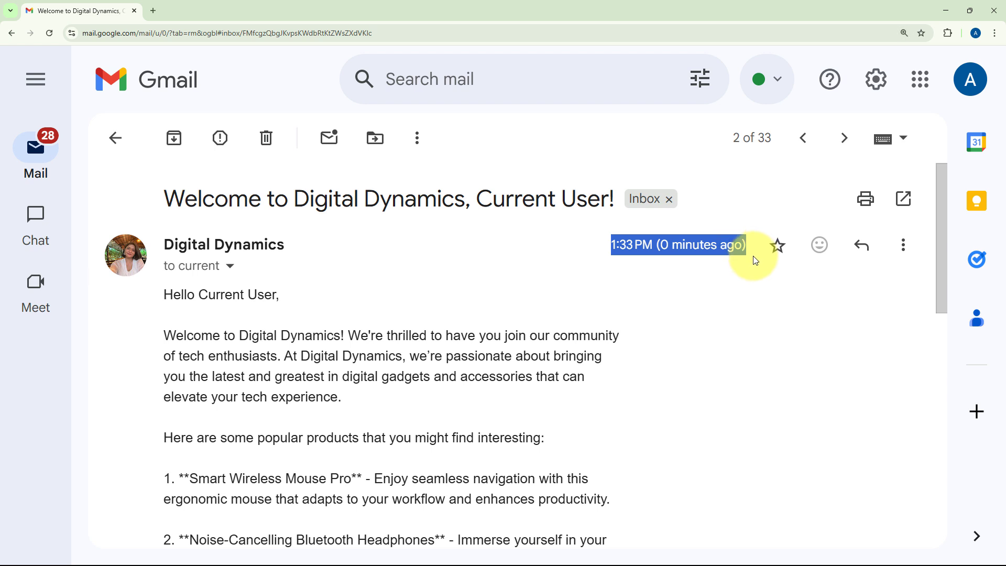
scroll(695, 324, down, 1)
scroll(603, 315, up, 1)
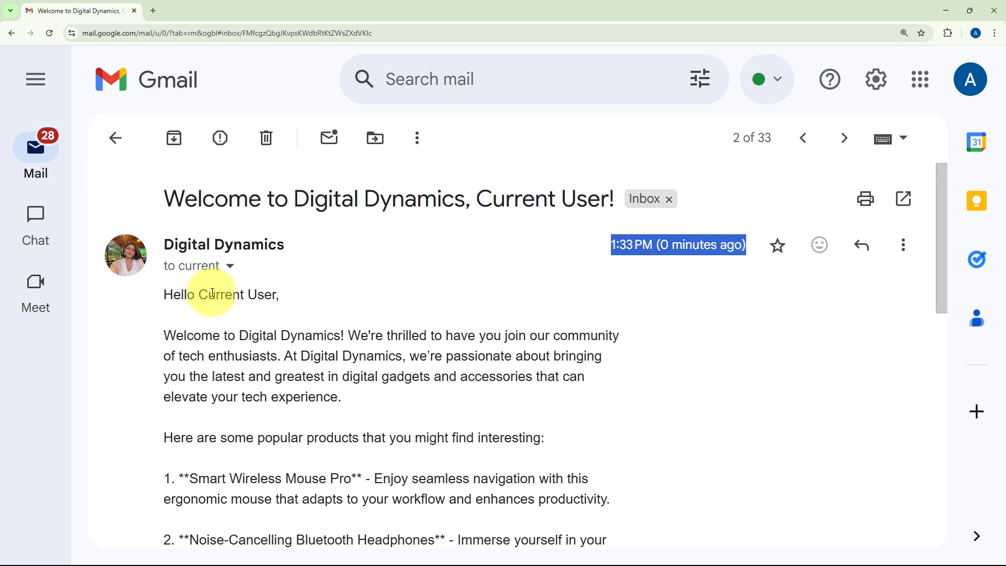
drag(201, 293, 289, 295)
scroll(290, 295, down, 3)
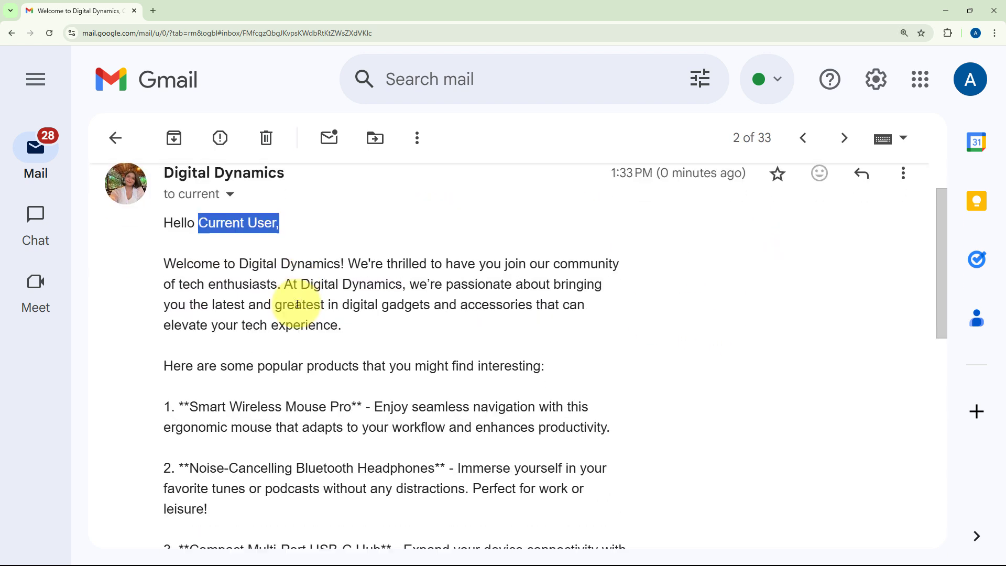
key(ctrl+minus)
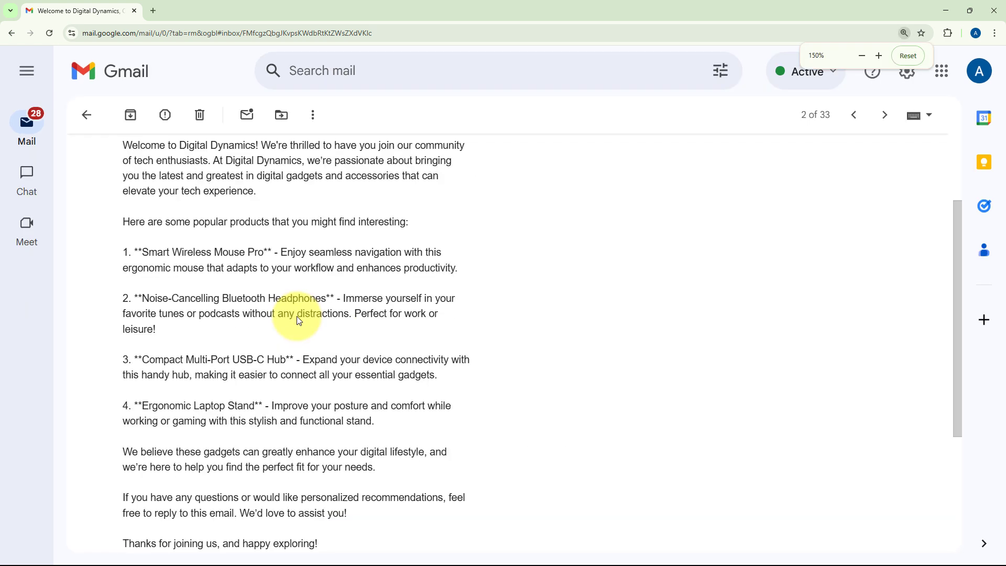
scroll(322, 323, up, 2)
scroll(326, 324, down, 5)
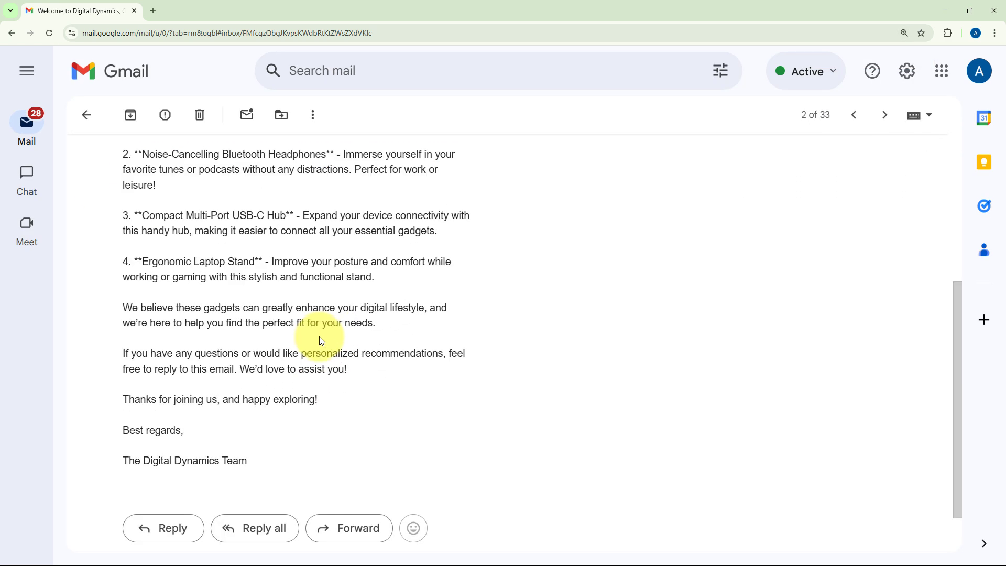
click(319, 337)
scroll(320, 337, up, 4)
key(ctrl+minus)
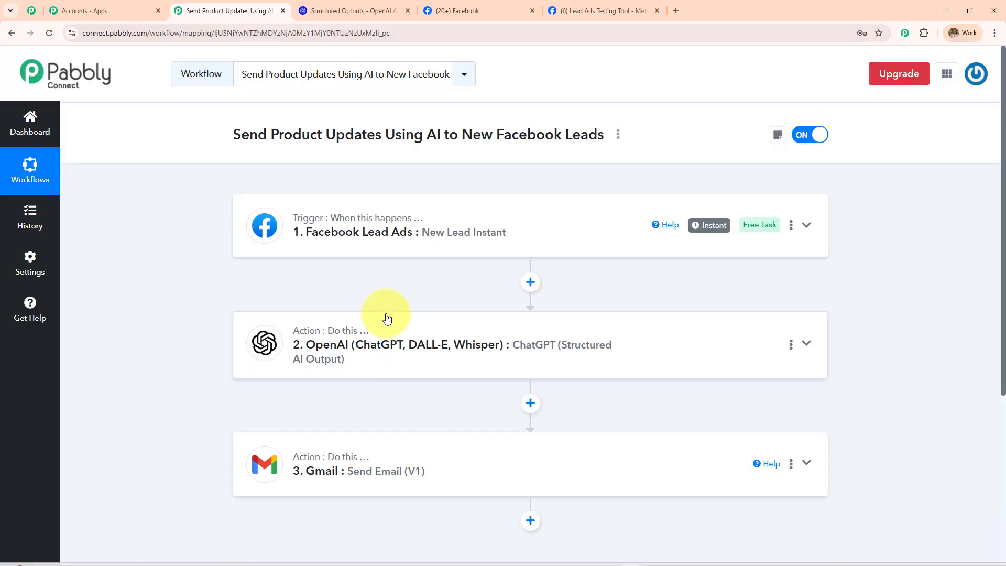